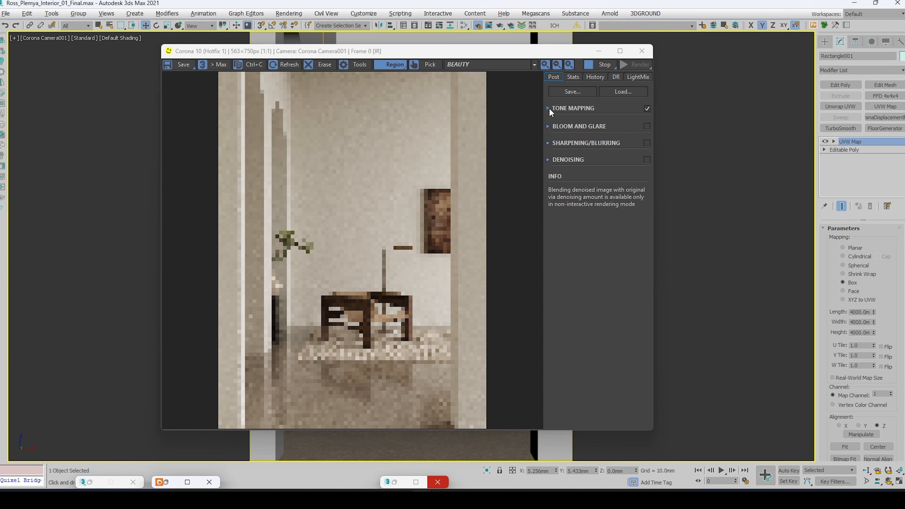
# Expand the Tone Mapping settings of the interactive render.
pyautogui.click(549, 108)
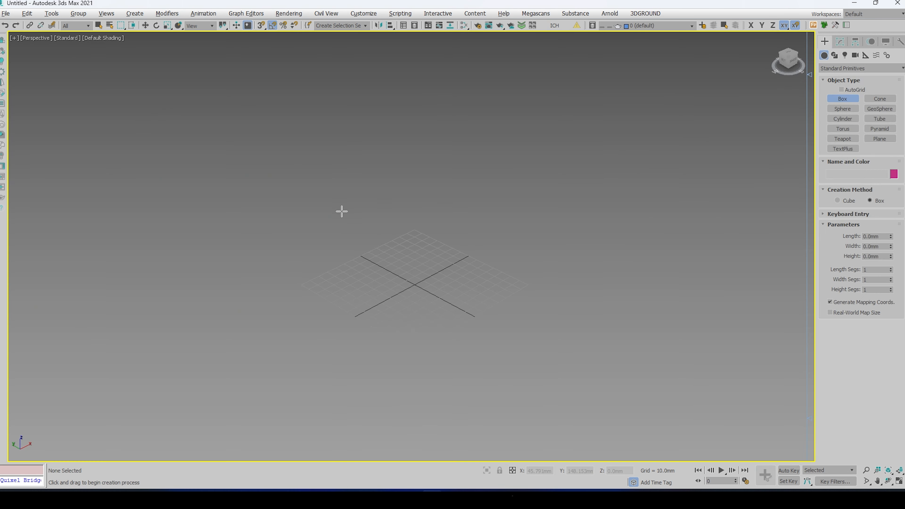
# Create a box about 284 mm long, 152 mm wide and 187 mm high, and toggle the edged-faces display.
pyautogui.moveTo(341, 211); pyautogui.dragTo(420, 371)
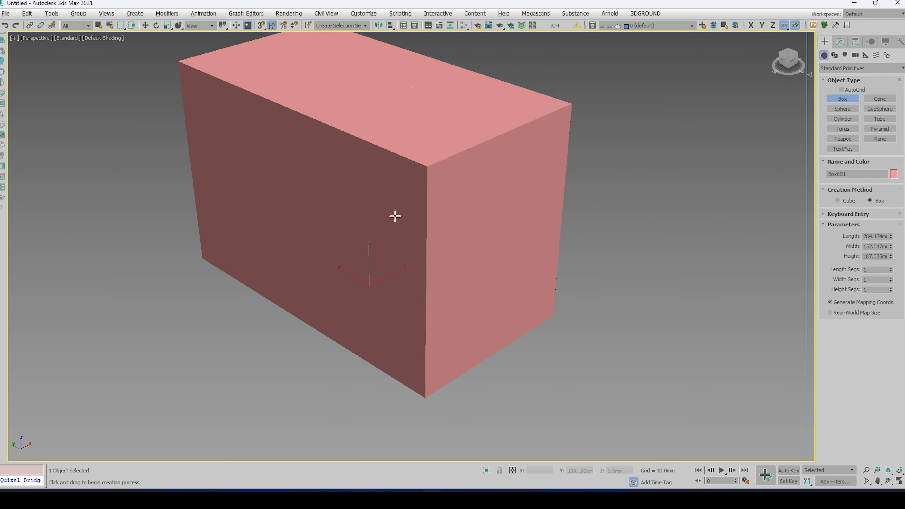
pyautogui.rightClick(394, 222)
pyautogui.moveTo(412, 247); pyautogui.dragTo(403, 357)
pyautogui.rightClick(354, 219)
pyautogui.press('F4')
pyautogui.moveTo(416, 227); pyautogui.dragTo(472, 234, button='middle')
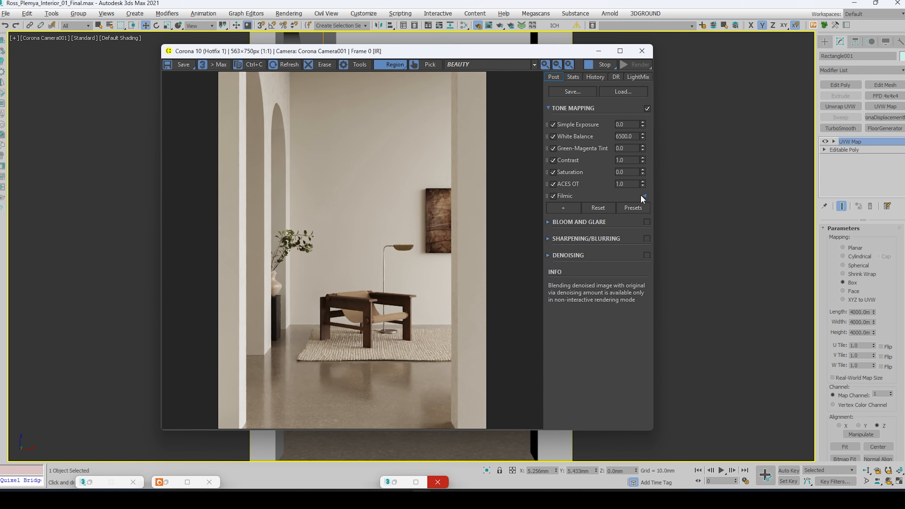
# Set the Filmic Highlight Compression to 1.0 and Rich Shadows to 0.5 in the render's tone mapping.
pyautogui.click(644, 195)
pyautogui.click(642, 207)
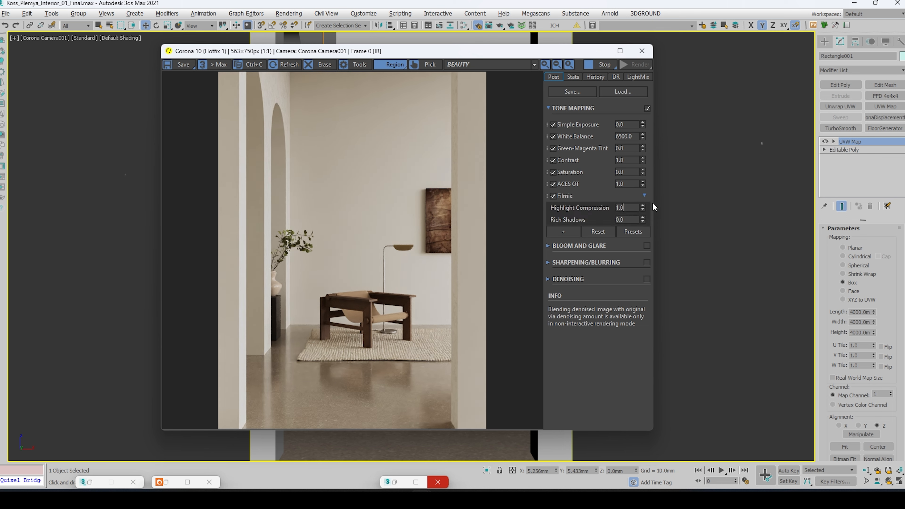
pyautogui.click(638, 220)
pyautogui.write('0.5')
pyautogui.press('Return')
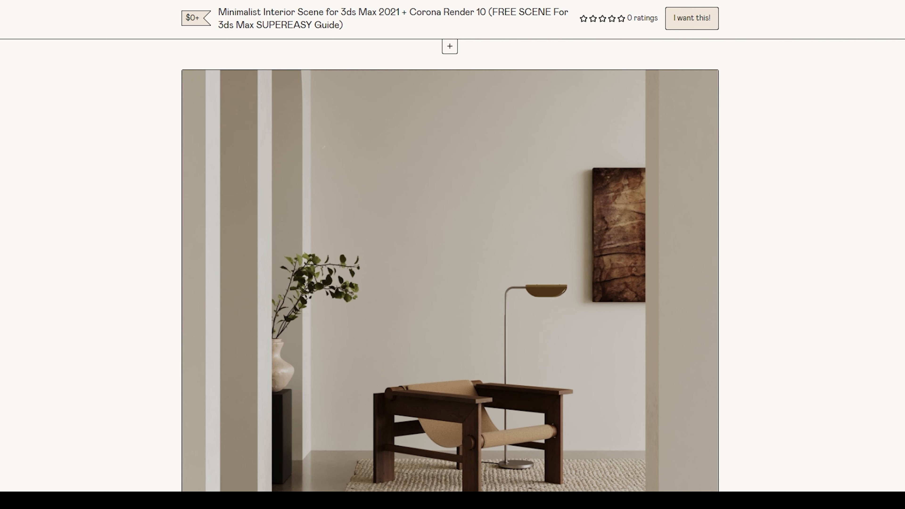
# Look through the product page of the free minimalist interior scene.
pyautogui.scroll(-10, 877, 211)
pyautogui.scroll(-10, 877, 211)
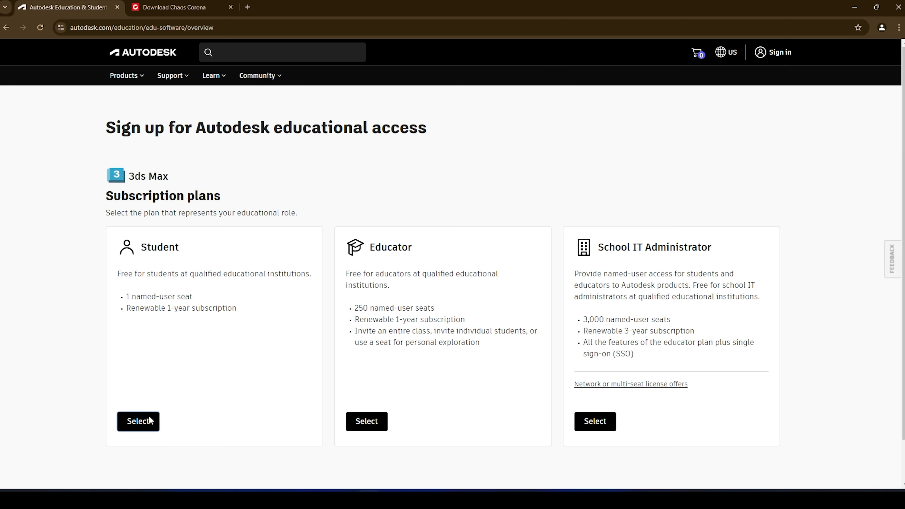
# Choose the Student plan for 3ds Max educational access and dismiss the verification dialog.
pyautogui.click(149, 421)
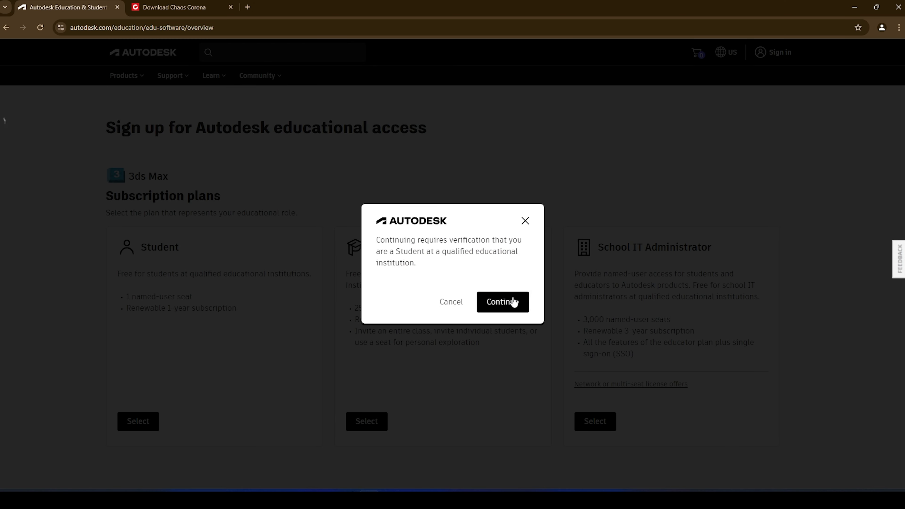
pyautogui.click(526, 220)
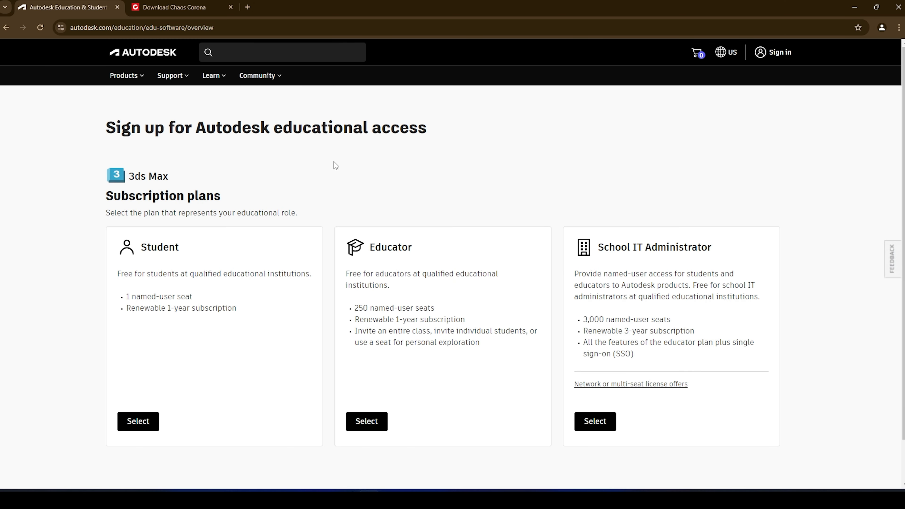
# Switch to the Chaos Corona download page and read its heading and introductory line.
pyautogui.click(184, 4)
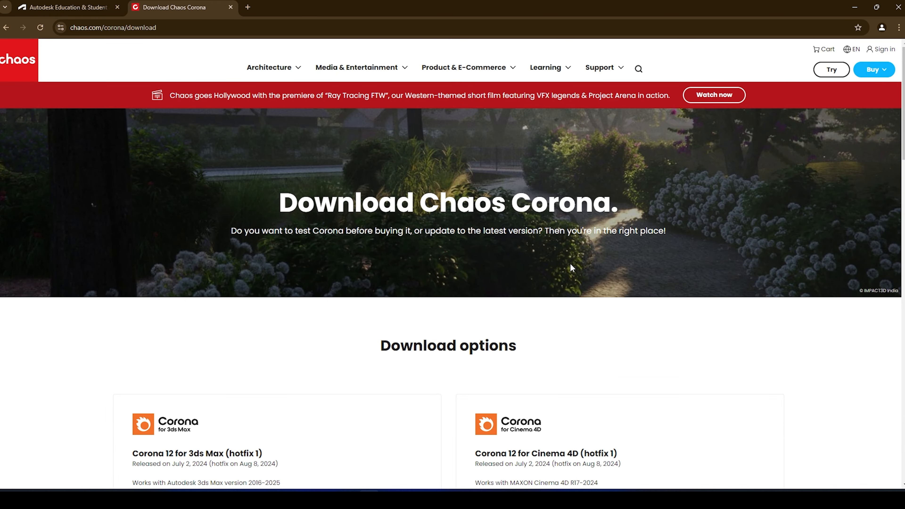
pyautogui.moveTo(676, 233); pyautogui.dragTo(233, 233)
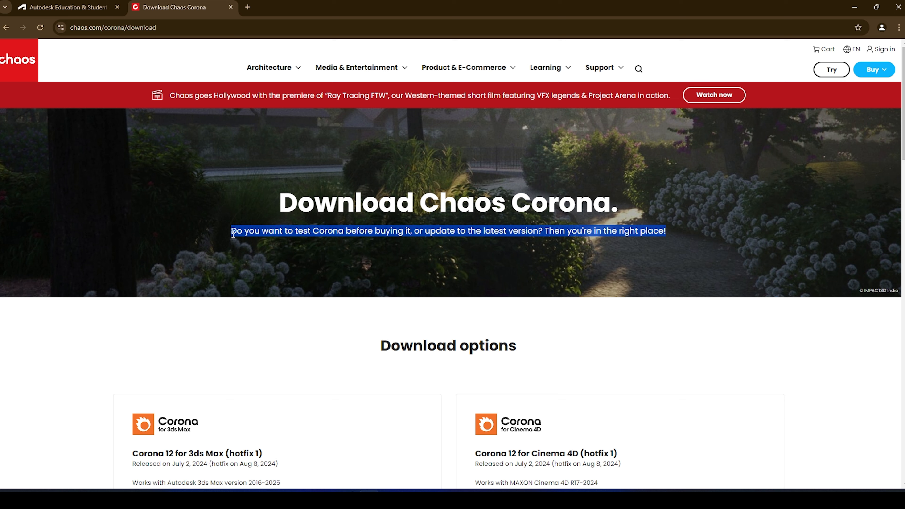
pyautogui.click(233, 234)
pyautogui.moveTo(281, 206); pyautogui.dragTo(643, 195)
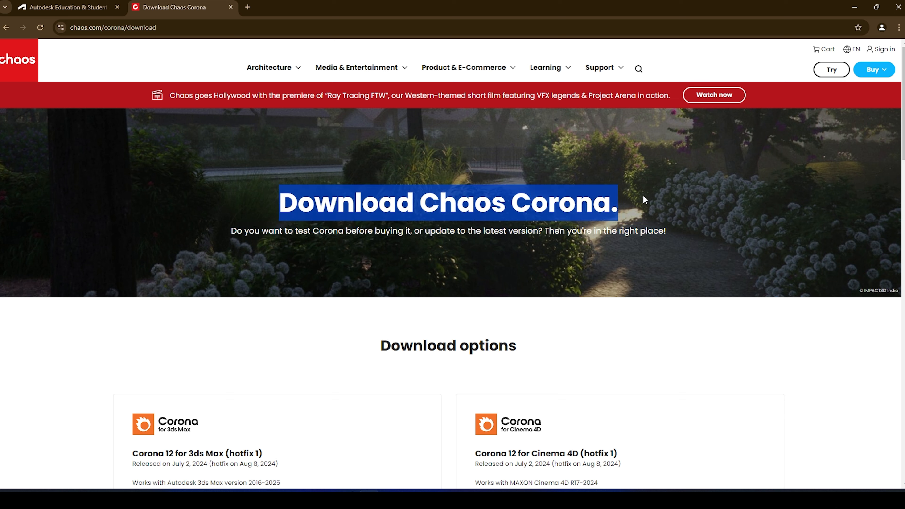
pyautogui.click(486, 159)
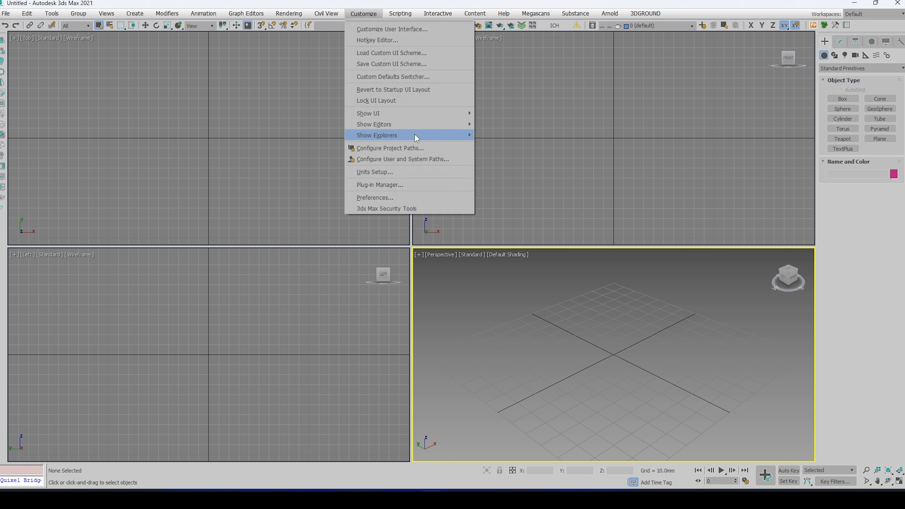
# Confirm millimetres as the metric display unit and 1 unit = 1.0 millimetre as the system unit scale.
pyautogui.click(398, 173)
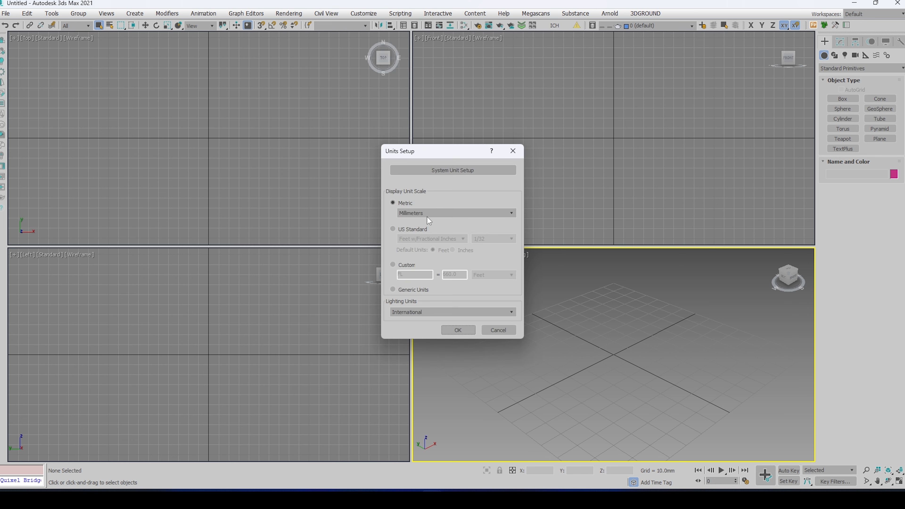
pyautogui.click(445, 171)
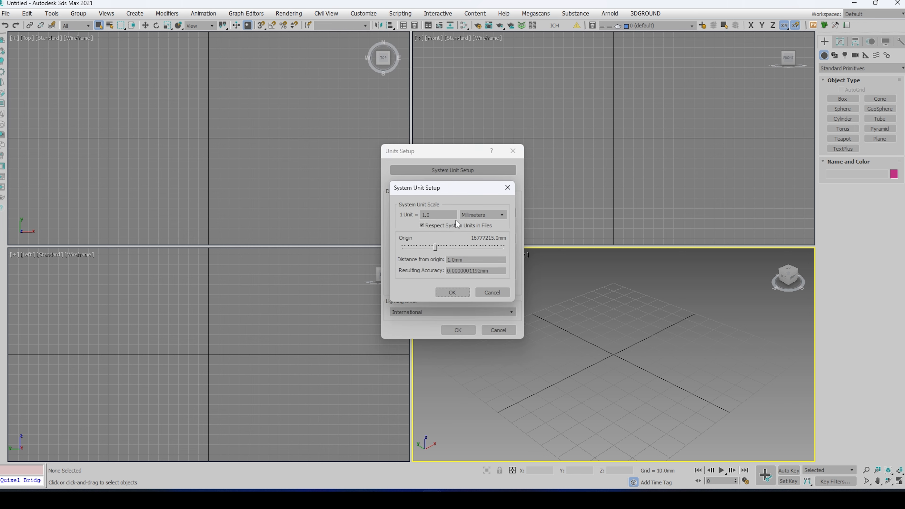
pyautogui.click(460, 292)
pyautogui.click(461, 330)
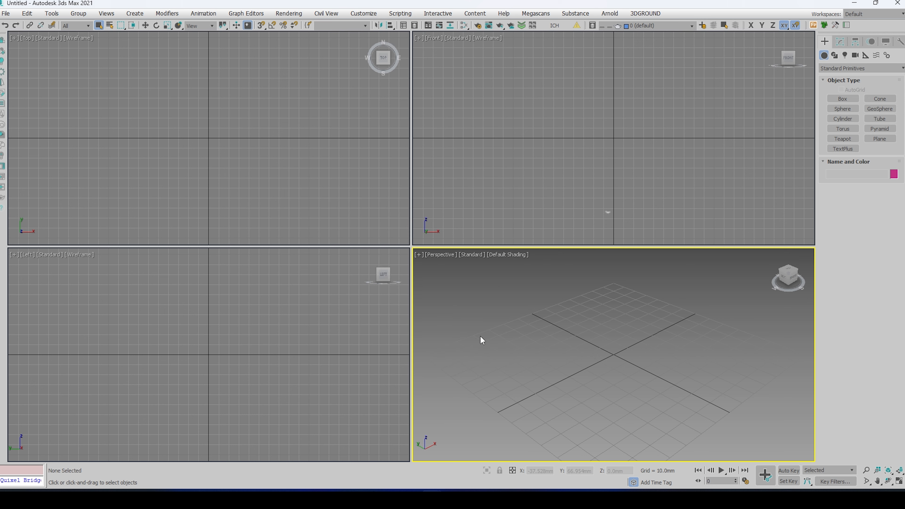
# Draw a rectangle spline about 111 mm wide on the grid in the maximized Perspective view.
pyautogui.click(834, 55)
pyautogui.click(884, 107)
pyautogui.hotkey('alt', 'w')
pyautogui.moveTo(417, 120); pyautogui.dragTo(333, 376)
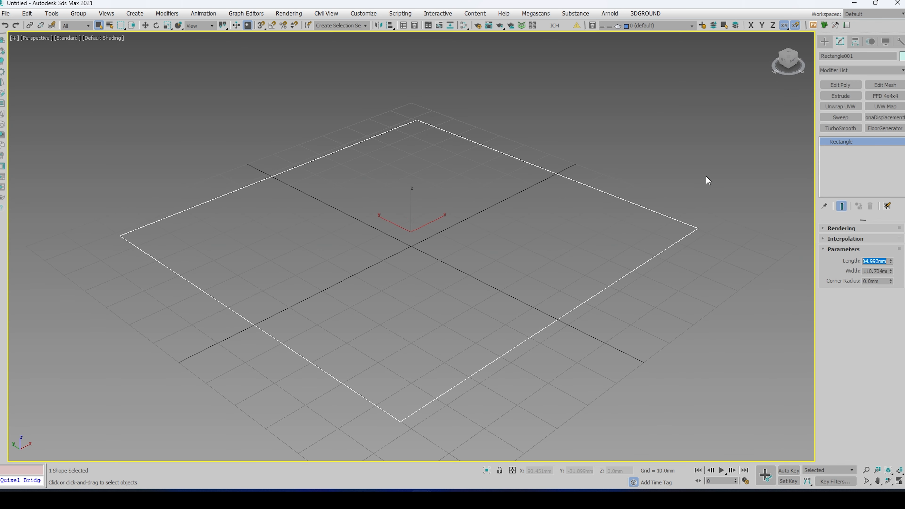
# Set the rectangle's length to 8000 mm and its width to 7200 mm.
pyautogui.write('8000')
pyautogui.press('Return')
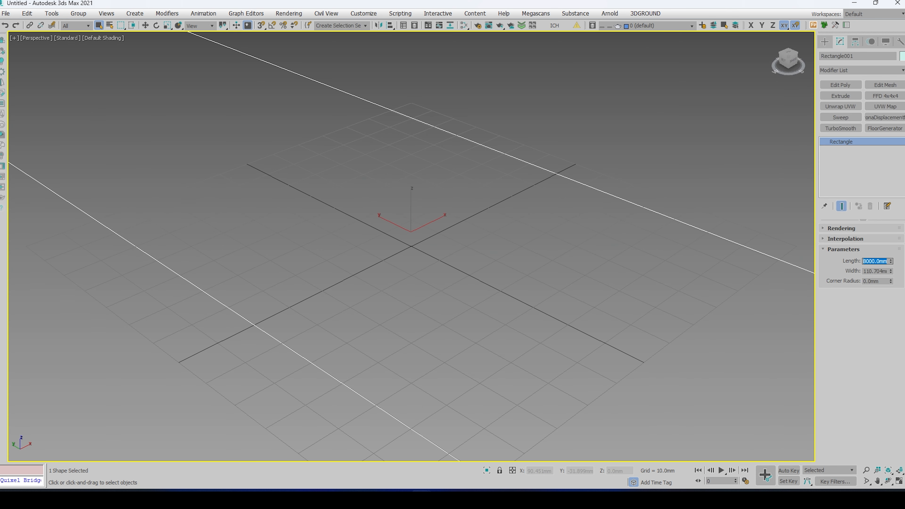
pyautogui.press('Tab')
pyautogui.write('7200')
pyautogui.press('Return')
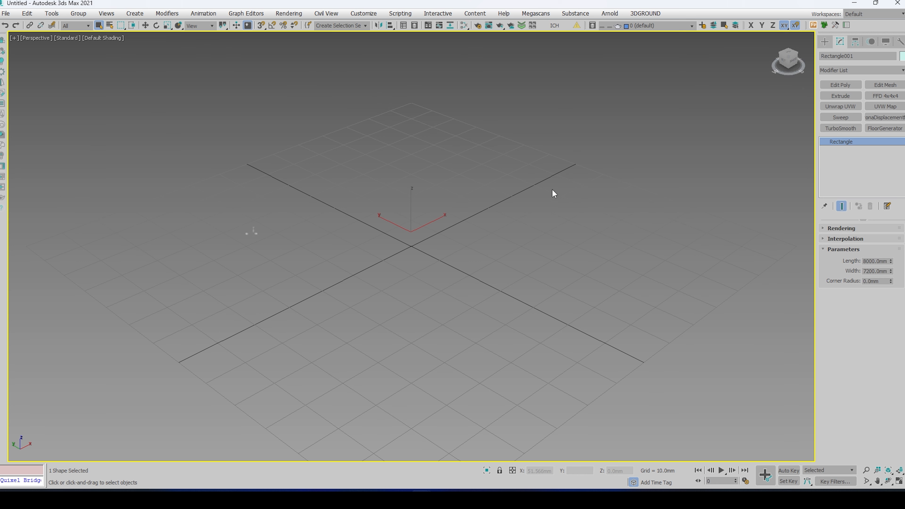
# Convert the rectangle to an editable spline.
pyautogui.press('z')
pyautogui.click(537, 194)
pyautogui.click(523, 212)
pyautogui.rightClick(523, 213)
pyautogui.moveTo(568, 329)
pyautogui.click(617, 330)
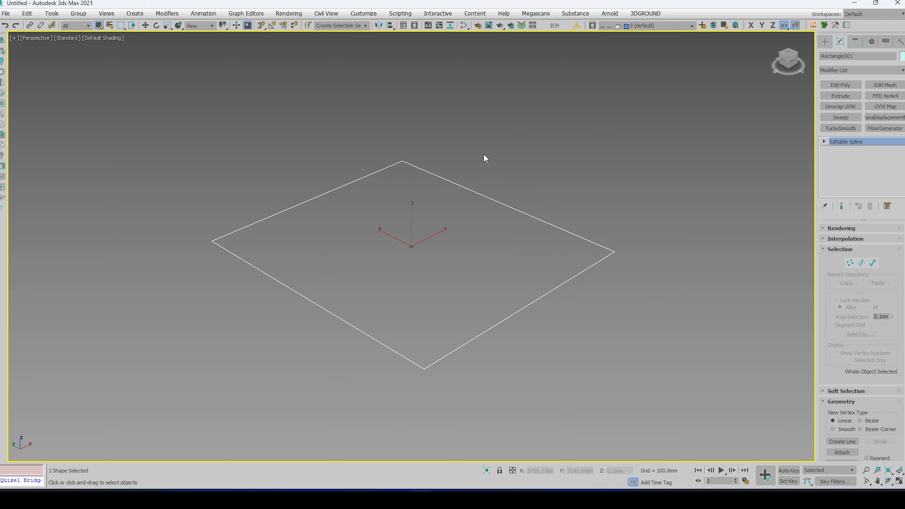
# Outline the rectangle's spline by 200 mm to form the wall thickness.
pyautogui.press('3')
pyautogui.click(583, 270)
pyautogui.moveTo(828, 388); pyautogui.dragTo(806, 162)
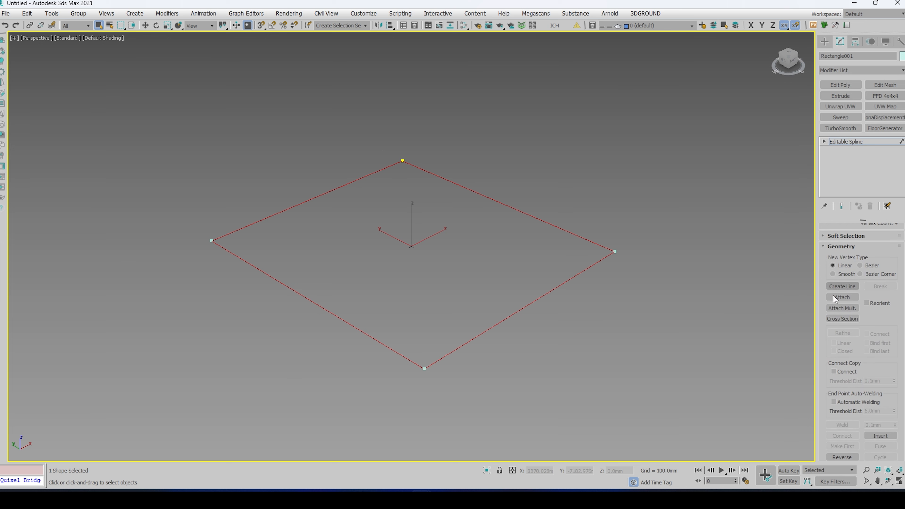
pyautogui.scroll(-5, 835, 299)
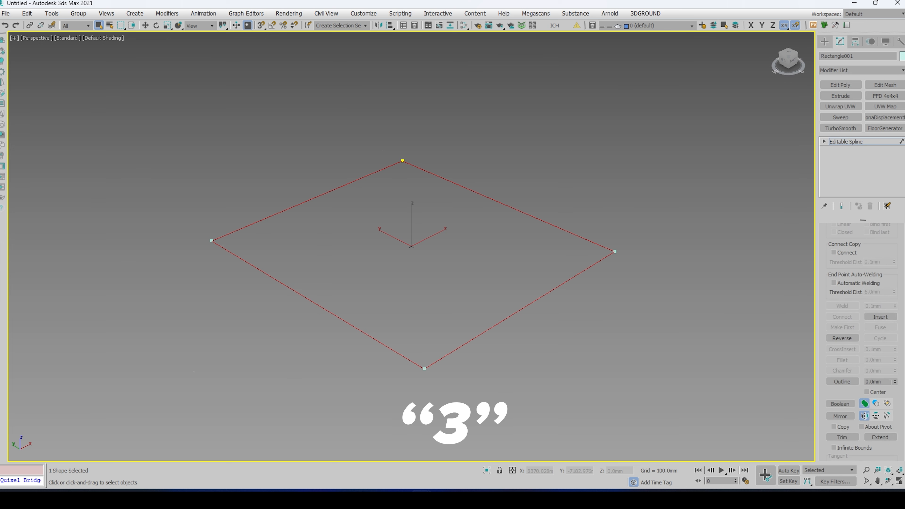
pyautogui.click(884, 381)
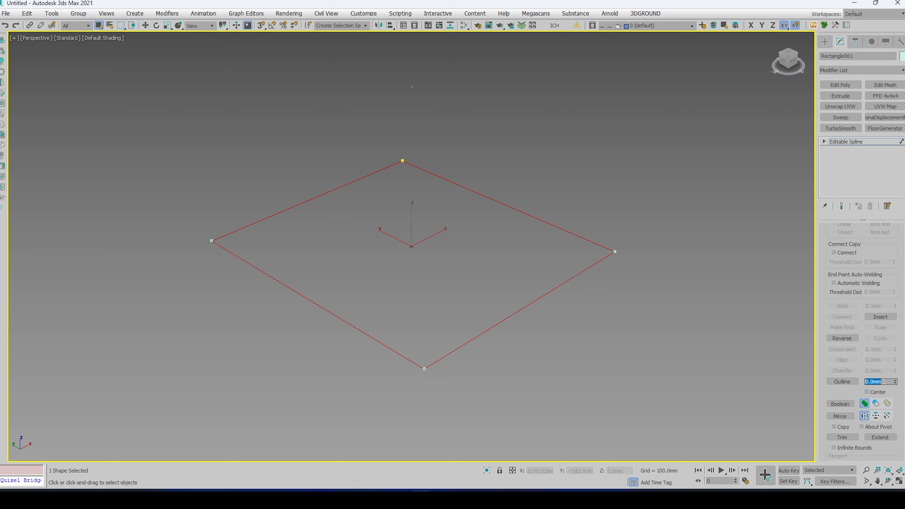
pyautogui.write('200')
pyautogui.press('Return')
# In the maximized Top view, refine the double wall line below the upper-right corner with two vertices on each line.
pyautogui.press('1')
pyautogui.keyDown('alt'); pyautogui.moveTo(593, 310); pyautogui.dragTo(673, 276, button='middle'); pyautogui.keyUp('alt')
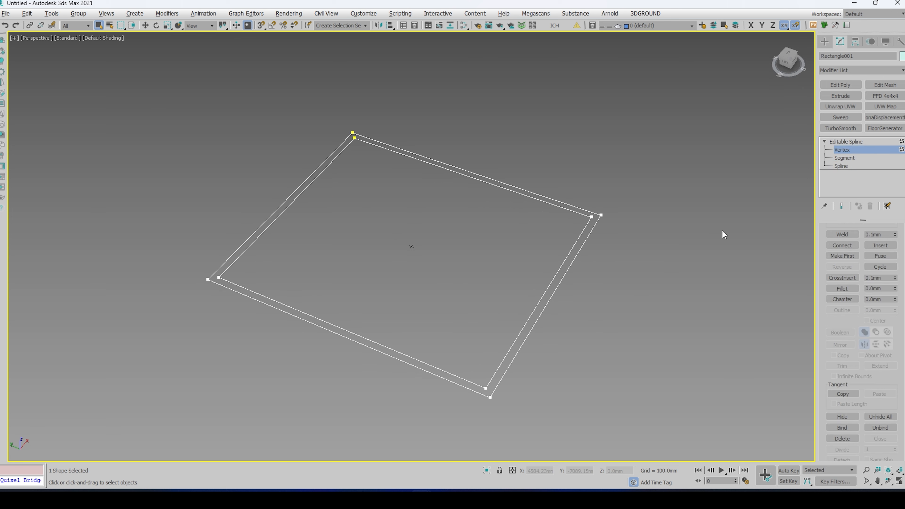
pyautogui.keyDown('alt'); pyautogui.moveTo(563, 305); pyautogui.dragTo(621, 317, button='middle'); pyautogui.keyUp('alt')
pyautogui.scroll(5, 827, 323)
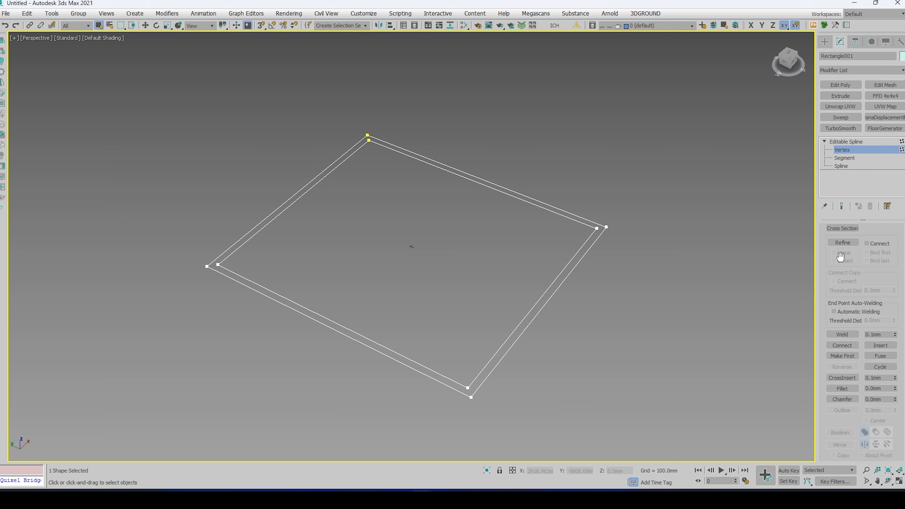
pyautogui.click(841, 281)
pyautogui.hotkey('alt', 'w')
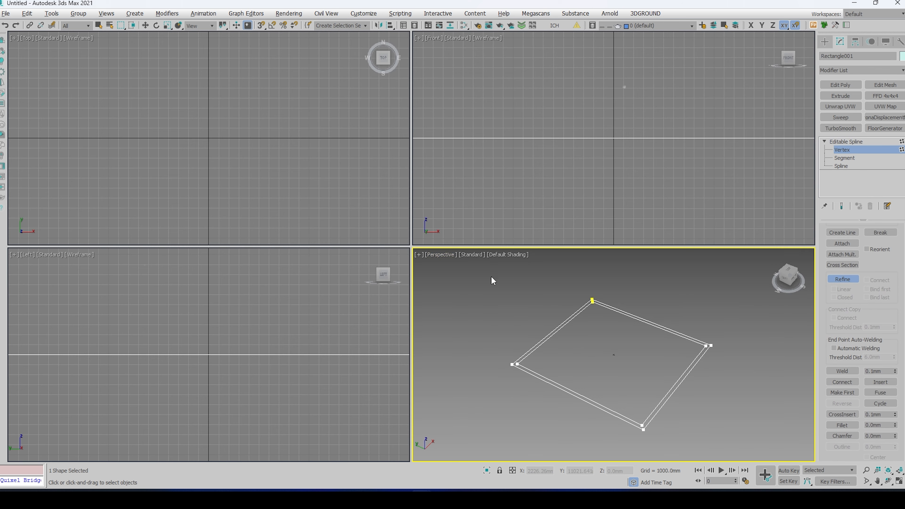
pyautogui.middleClick(357, 168)
pyautogui.hotkey('alt', 'w')
pyautogui.press('z')
pyautogui.click(567, 96)
pyautogui.click(575, 96)
pyautogui.click(566, 126)
pyautogui.click(576, 131)
pyautogui.rightClick(595, 121)
# Turn on snapping and check the Vertex and Midpoint options in the grid and snap settings.
pyautogui.scroll(2, 574, 108)
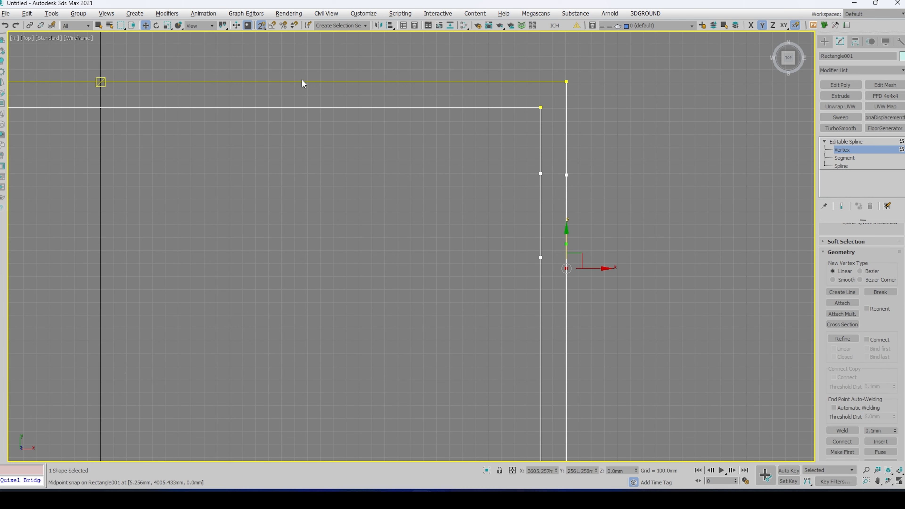
pyautogui.press('s')
pyautogui.press('s')
pyautogui.rightClick(261, 25)
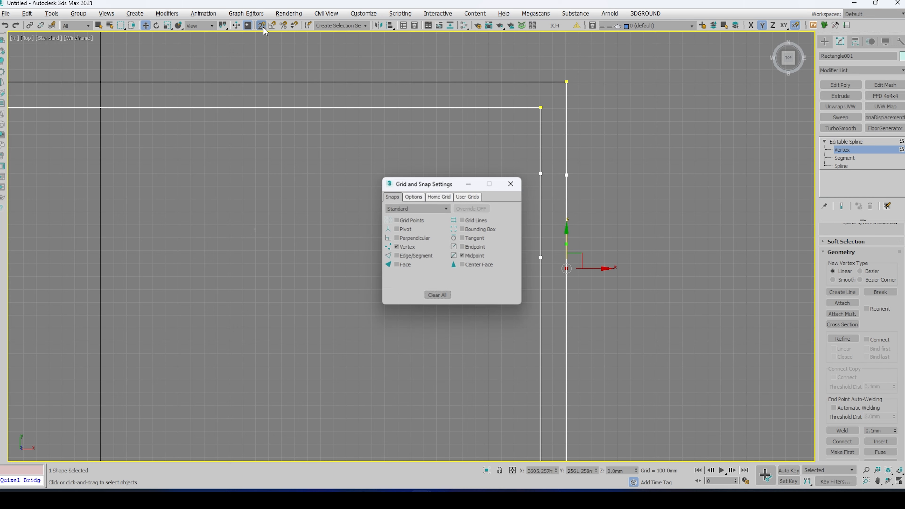
pyautogui.click(513, 182)
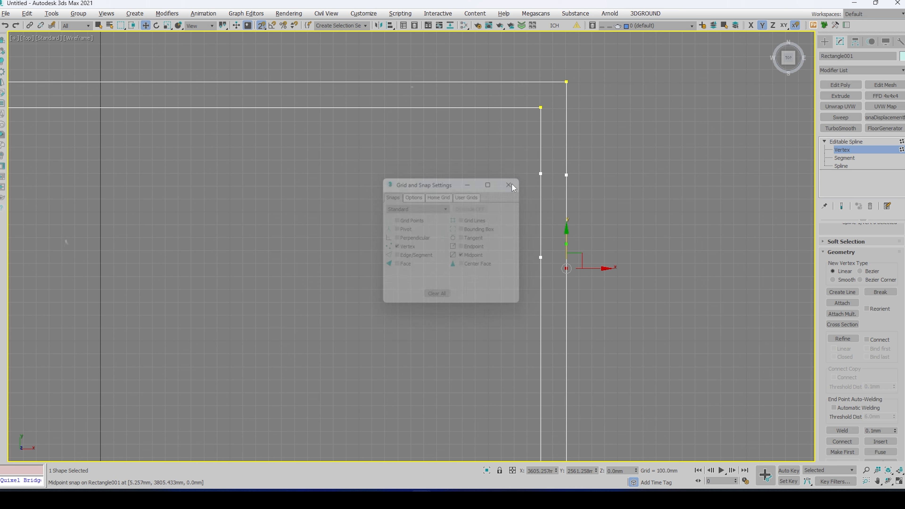
# Snap the added vertices along Y so that each inner and outer pair on the wall is level.
pyautogui.moveTo(600, 262); pyautogui.dragTo(566, 268)
pyautogui.click(610, 283)
pyautogui.click(566, 175)
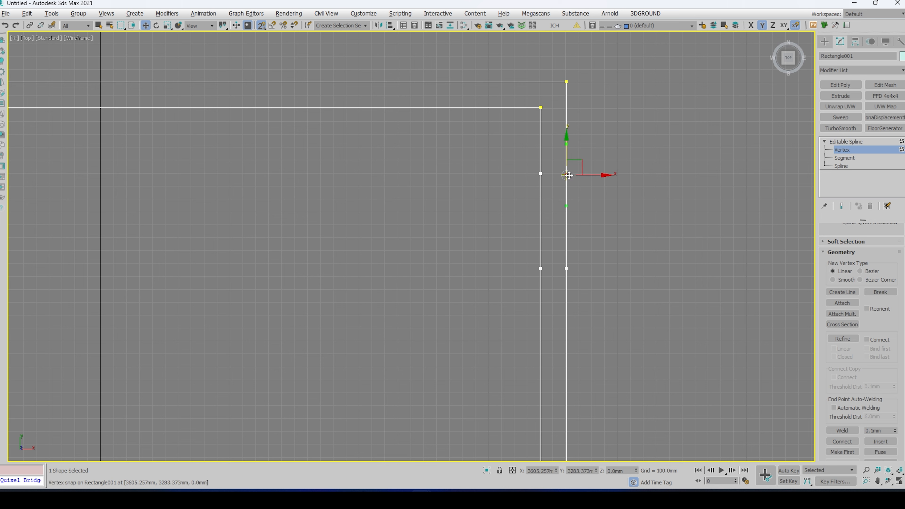
pyautogui.moveTo(567, 175); pyautogui.dragTo(562, 165)
pyautogui.click(648, 240)
# Delete the inner and outer wall segments between the added vertices to make an opening.
pyautogui.press('2')
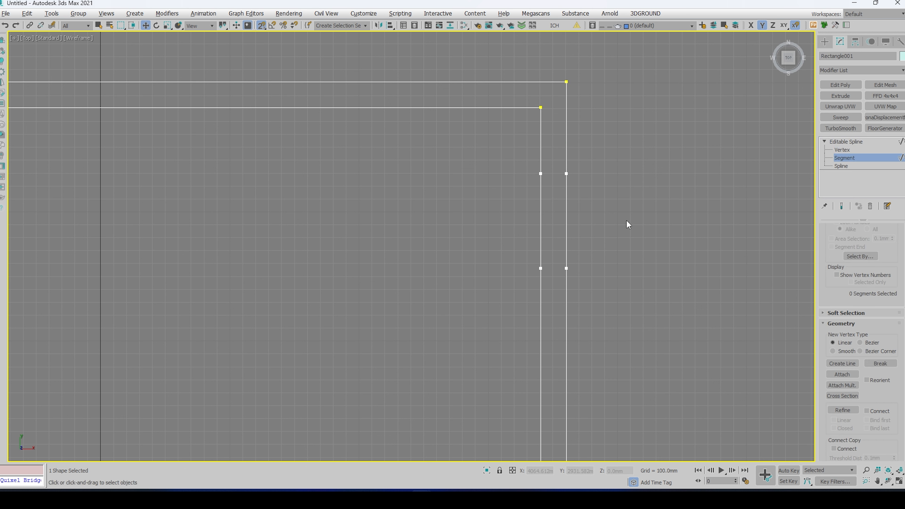
pyautogui.moveTo(474, 234); pyautogui.dragTo(502, 236)
pyautogui.press('Delete')
# Close both wall ends at the opening with snapped lines between the inner and outer vertices.
pyautogui.click(843, 364)
pyautogui.click(541, 173)
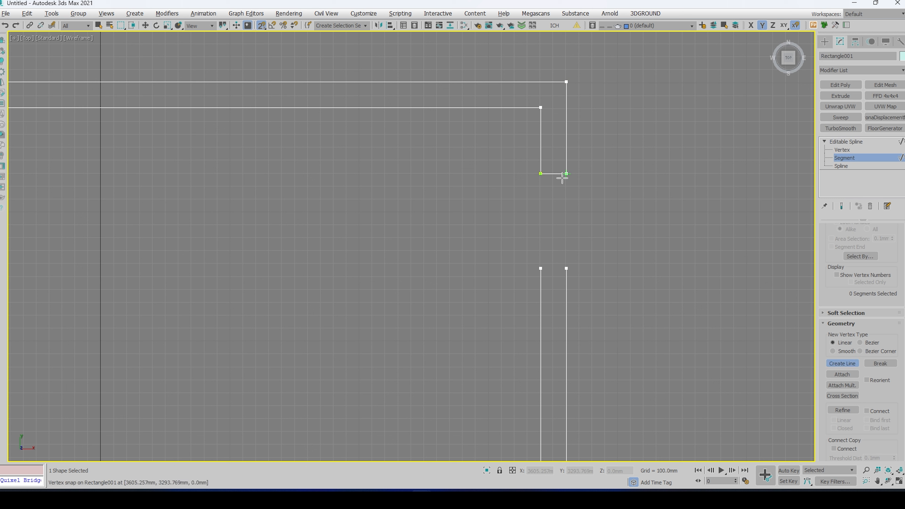
pyautogui.click(566, 174)
pyautogui.click(438, 256)
pyautogui.click(541, 268)
pyautogui.click(566, 268)
pyautogui.click(432, 256)
pyautogui.scroll(-5, 460, 256)
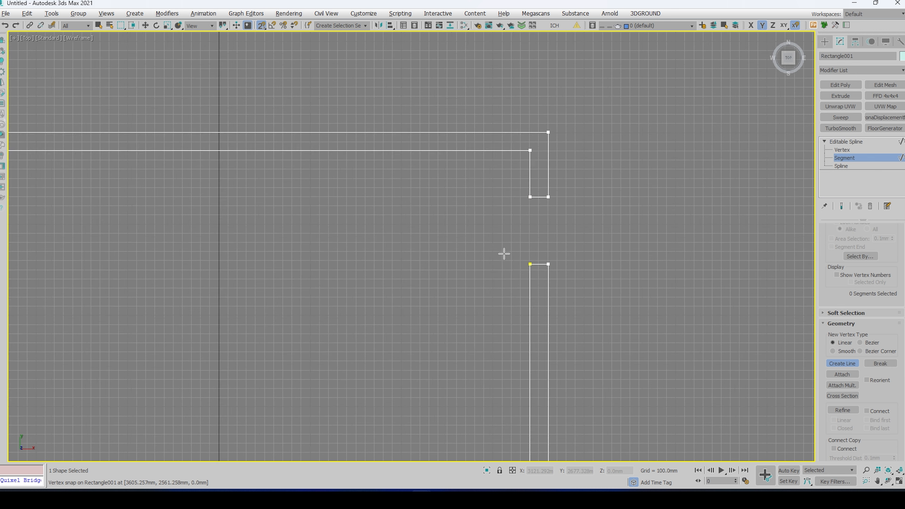
# Weld all vertices of the wall spline with a 0.1 mm threshold.
pyautogui.press('1')
pyautogui.hotkey('ctrl', 'a')
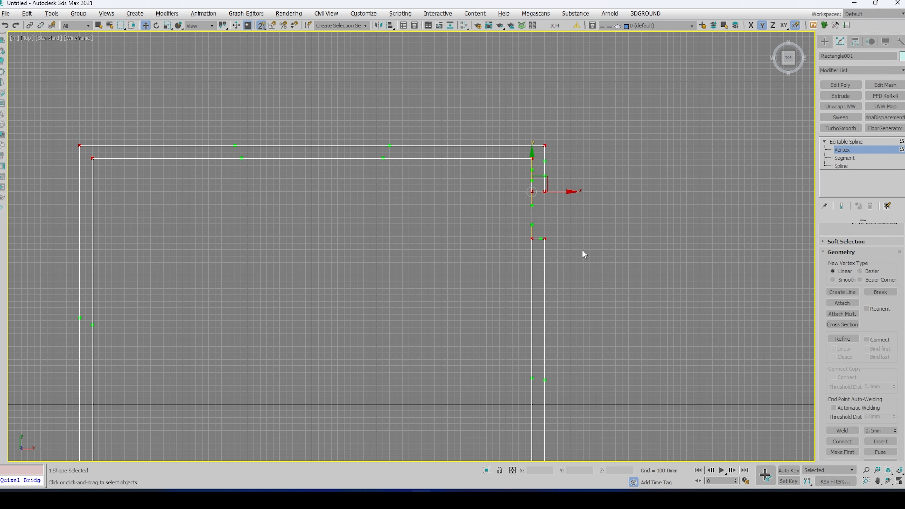
pyautogui.scroll(-3, 858, 352)
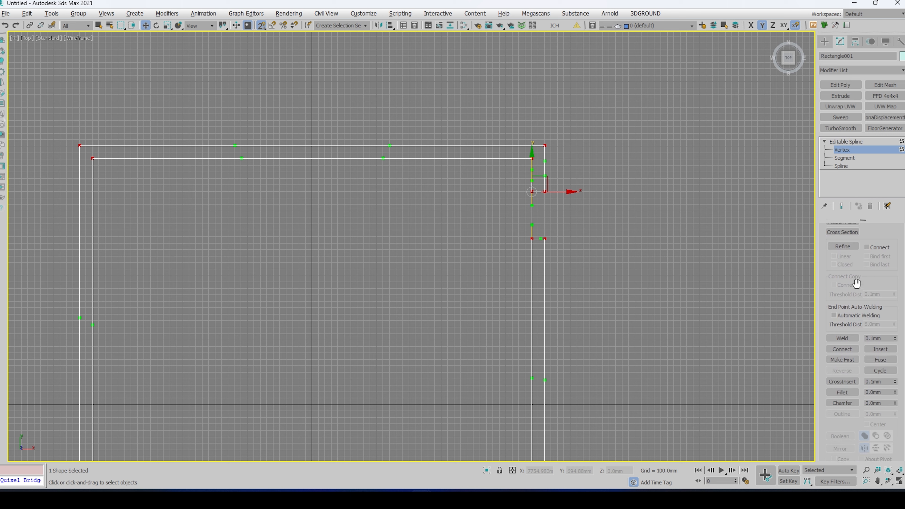
pyautogui.click(842, 338)
# Convert all vertices of the wall spline to the Corner type.
pyautogui.press('1')
pyautogui.press('1')
pyautogui.hotkey('ctrl', 'a')
pyautogui.rightClick(575, 228)
pyautogui.click(557, 176)
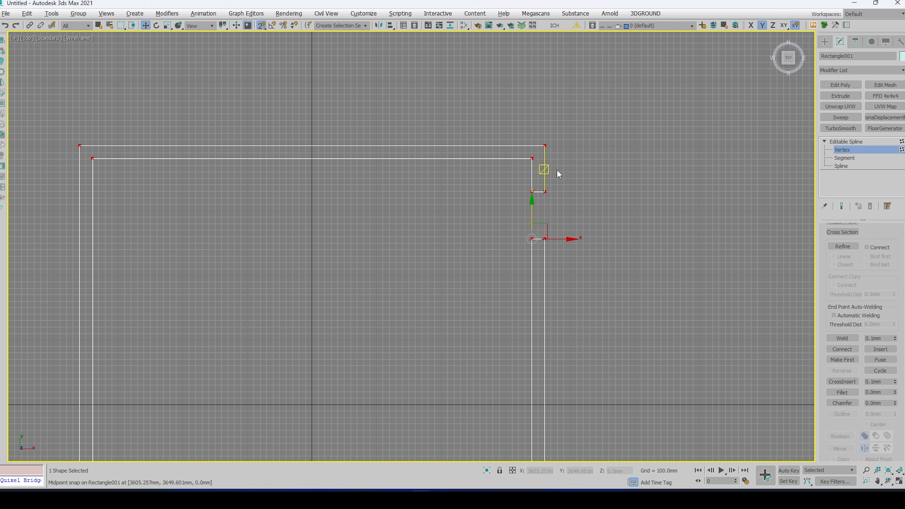
# Widen the wall opening by moving its lower pair of end vertices down along Y, close to the opposite room corner.
pyautogui.click(570, 202)
pyautogui.moveTo(562, 161); pyautogui.dragTo(568, 342)
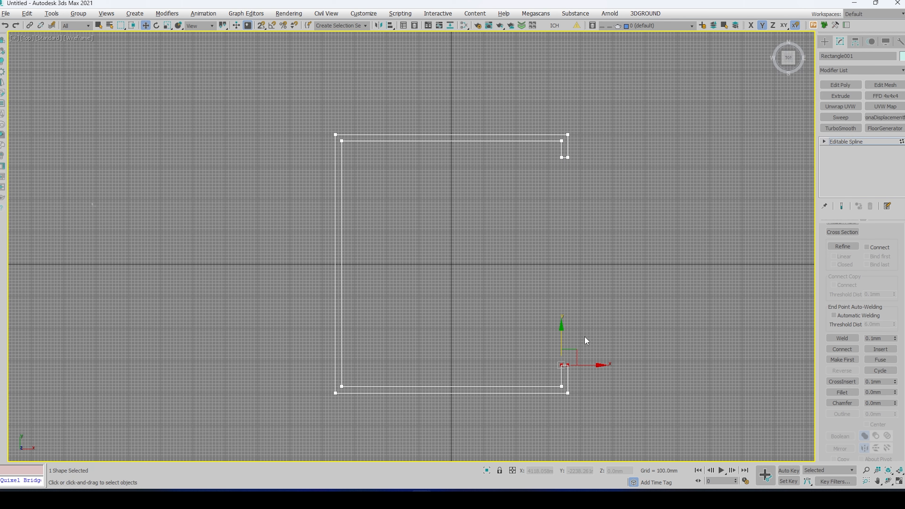
pyautogui.click(846, 142)
# Extrude the wall spline to a height of 4000 mm.
pyautogui.click(840, 96)
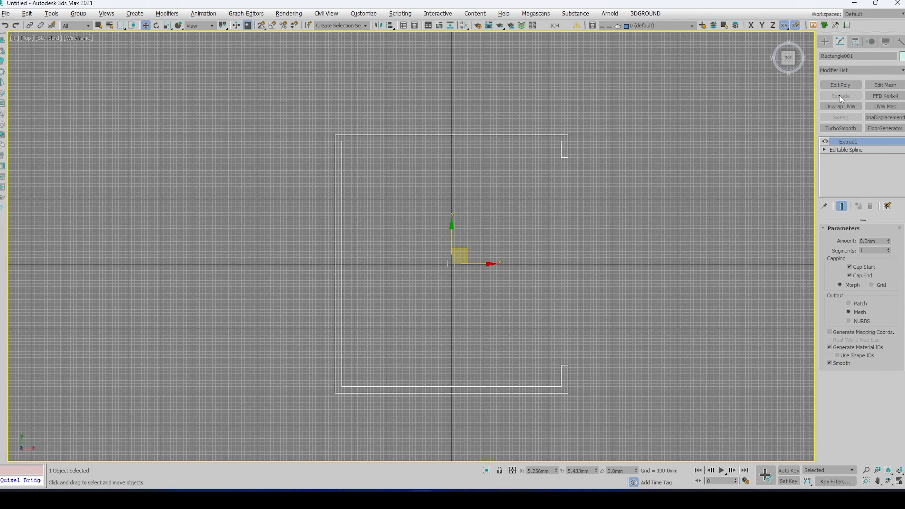
pyautogui.press('p')
pyautogui.doubleClick(886, 241)
pyautogui.write('400')
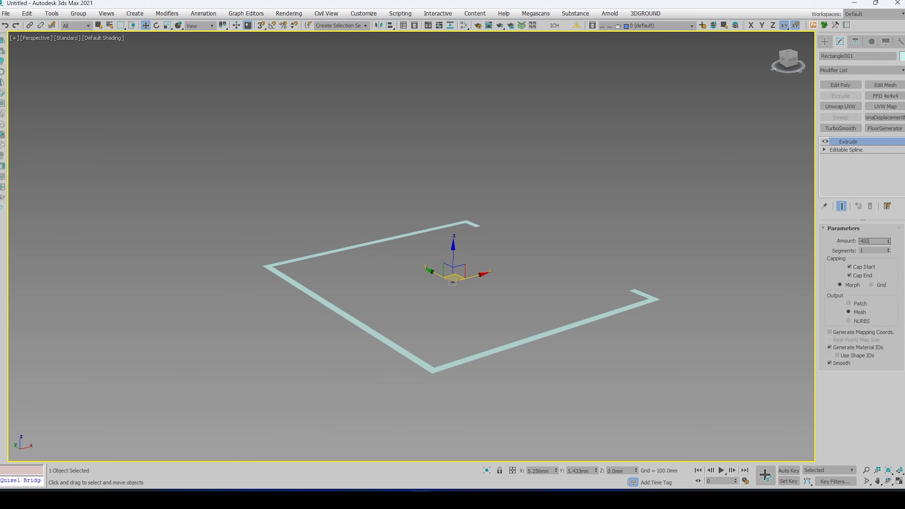
pyautogui.write('0')
pyautogui.press('Return')
pyautogui.keyDown('alt'); pyautogui.moveTo(499, 204); pyautogui.dragTo(495, 223, button='middle'); pyautogui.keyUp('alt')
pyautogui.click(695, 215)
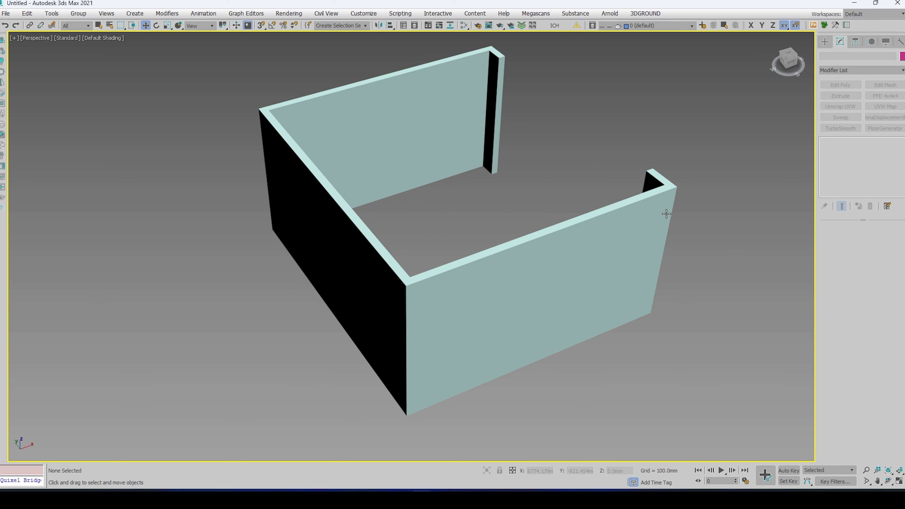
# Draw a 4000 × 7600 mm rectangle in the Left view, snapped to the inner corners of the walls.
pyautogui.press('l')
pyautogui.click(824, 40)
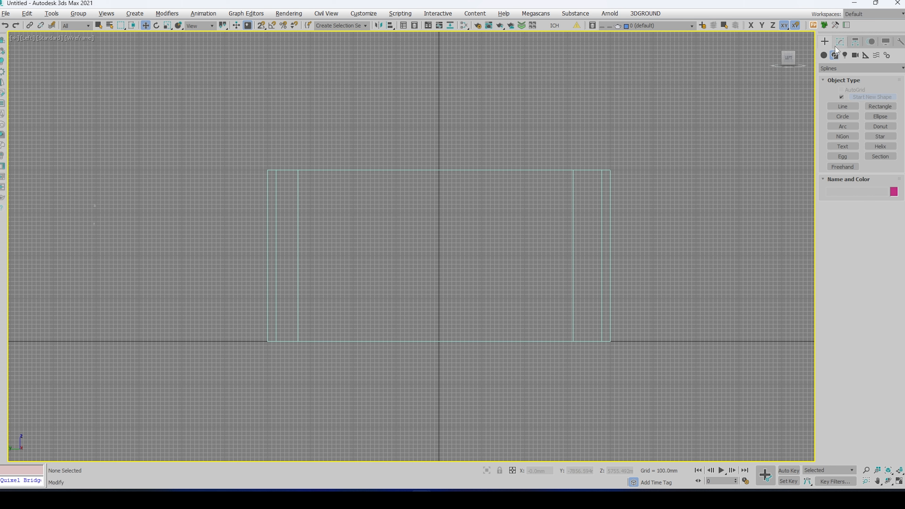
pyautogui.click(882, 107)
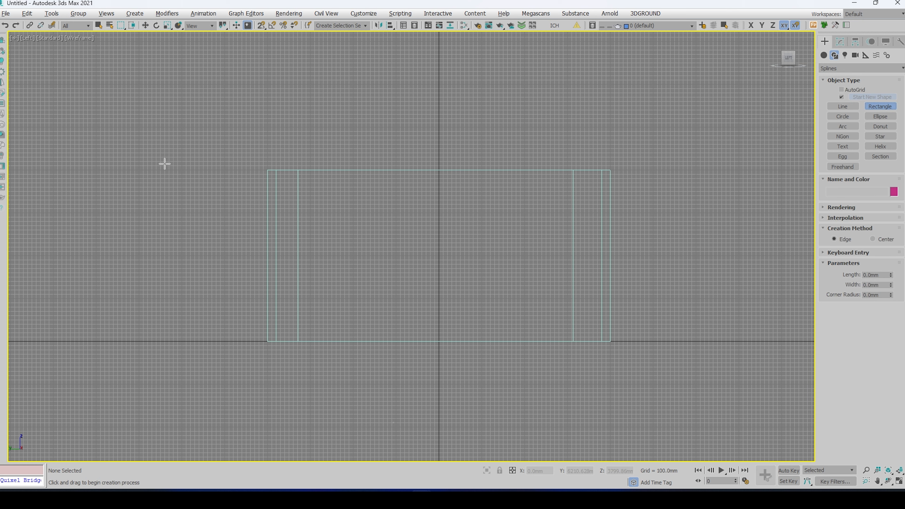
pyautogui.hotkey('alt', 'w')
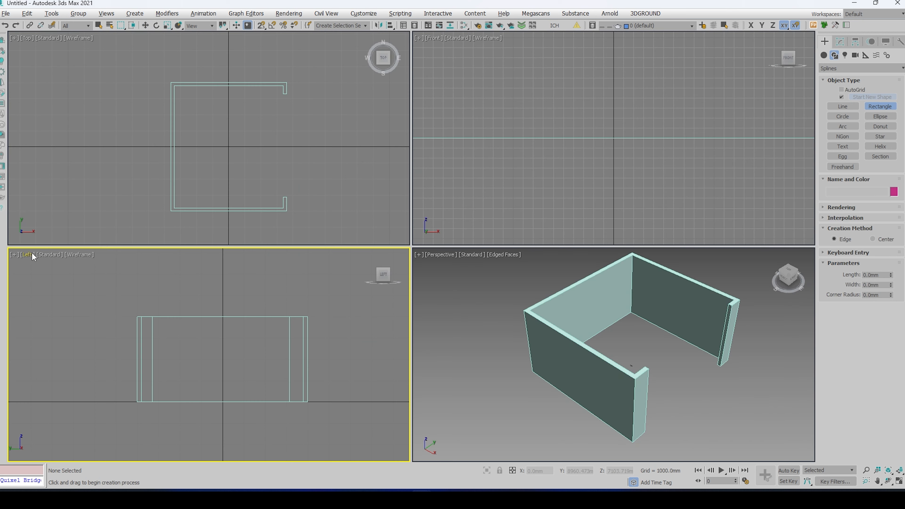
pyautogui.hotkey('alt', 'w')
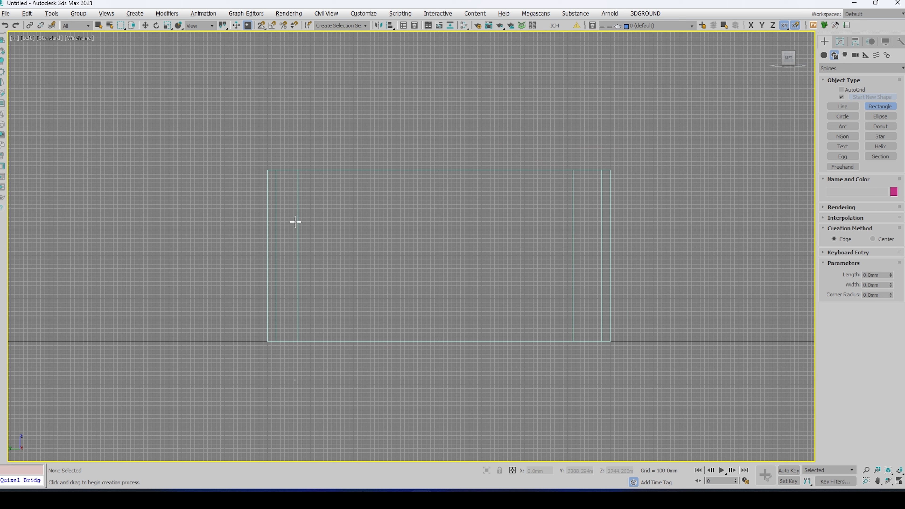
pyautogui.click(261, 27)
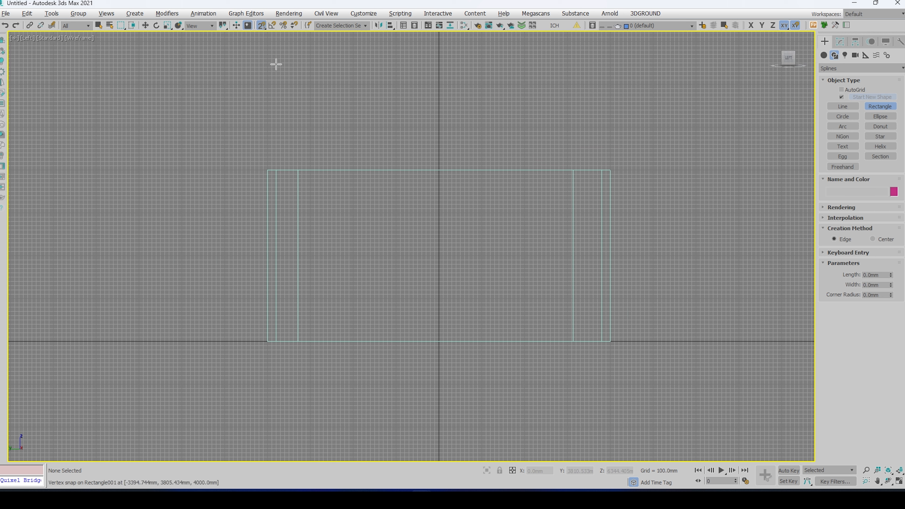
pyautogui.moveTo(277, 169); pyautogui.dragTo(602, 342)
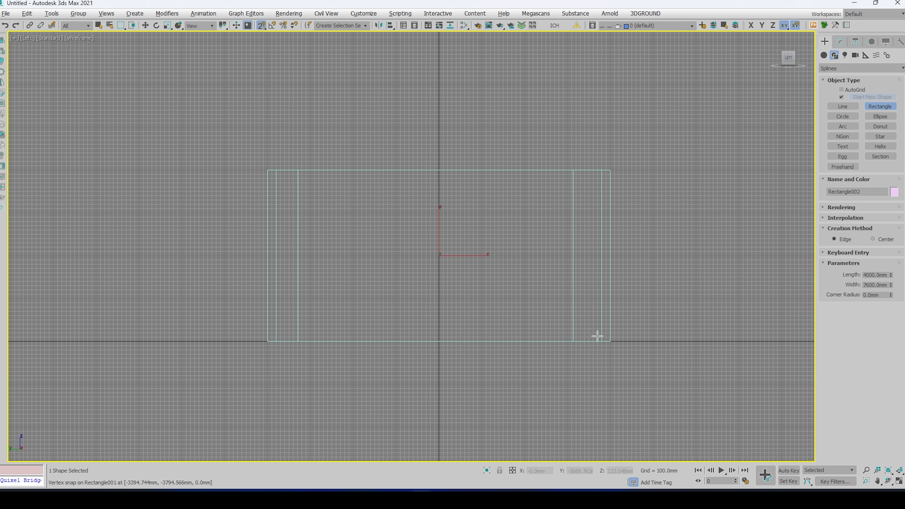
# Move the new rectangle along X onto the inner face of the full-length wall opposite the opening.
pyautogui.hotkey('alt', 'w')
pyautogui.hotkey('alt', 'w')
pyautogui.hotkey('alt', 'w')
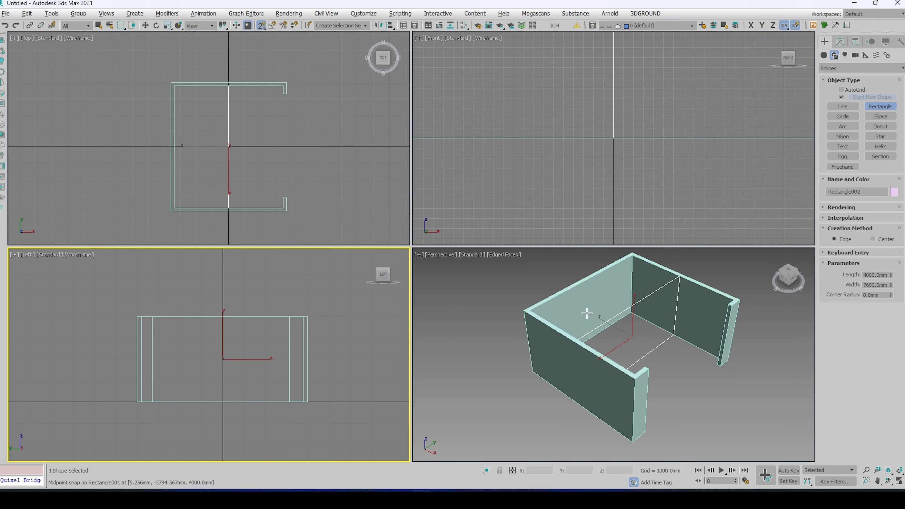
pyautogui.middleClick(658, 322)
pyautogui.hotkey('alt', 'w')
pyautogui.keyDown('alt'); pyautogui.moveTo(491, 274); pyautogui.dragTo(433, 301, button='middle'); pyautogui.keyUp('alt')
pyautogui.press('w')
pyautogui.moveTo(413, 294)
pyautogui.mouseDown()
pyautogui.moveTo(364, 264)
pyautogui.moveTo(307, 207)
pyautogui.moveTo(320, 221)
pyautogui.mouseUp()
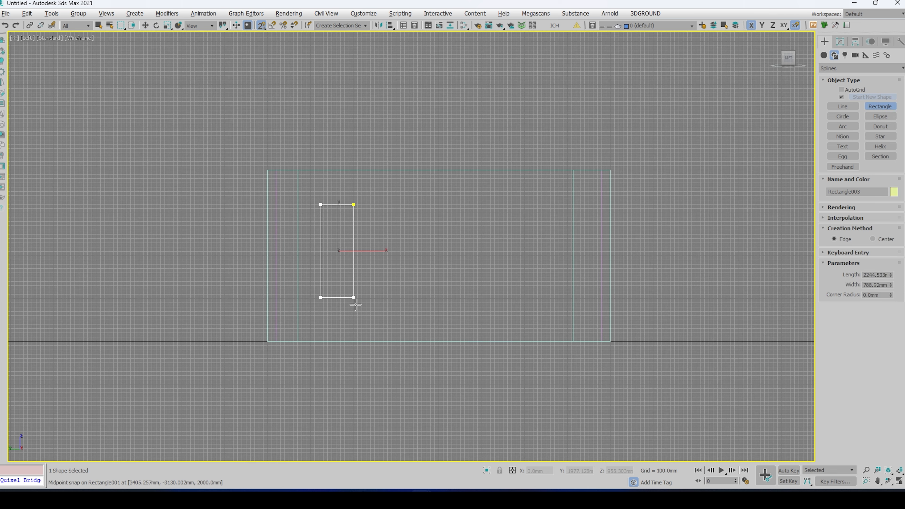
# Draw a door rectangle up from the floor line in the Left view, with a length of 3000 mm and a width of 1300 mm.
pyautogui.moveTo(356, 304); pyautogui.dragTo(439, 342)
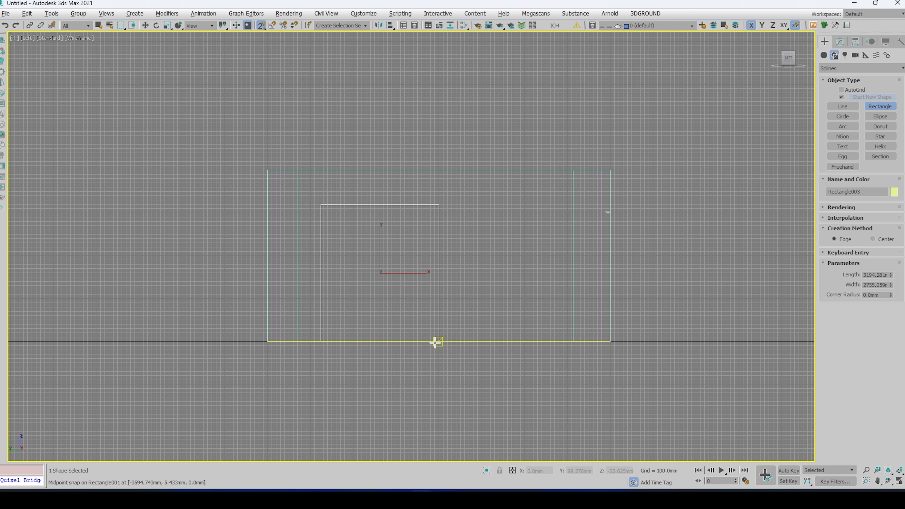
pyautogui.rightClick(477, 250)
pyautogui.click(840, 42)
pyautogui.moveTo(891, 261)
pyautogui.mouseDown()
pyautogui.moveTo(890, 254)
pyautogui.moveTo(873, 266)
pyautogui.mouseUp()
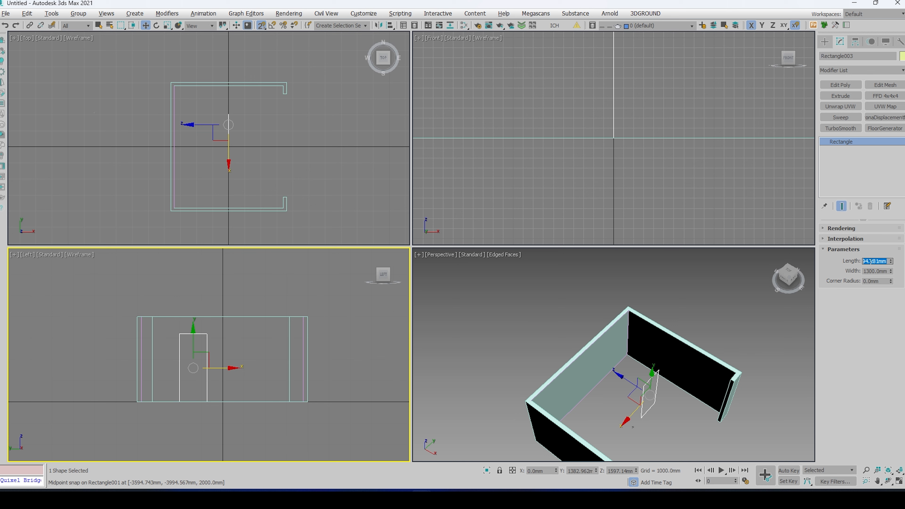
pyautogui.press('Return')
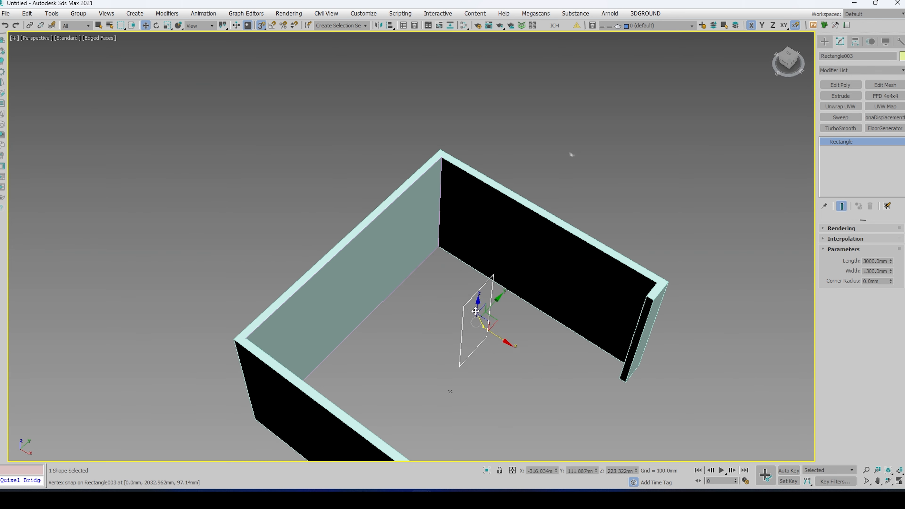
# Snap the door rectangle against the inner wall face at the room corner and lower its base to the floor.
pyautogui.moveTo(483, 327); pyautogui.dragTo(442, 248)
pyautogui.hotkey('alt', 'w')
pyautogui.hotkey('alt', 'w')
pyautogui.hotkey('alt', 'w')
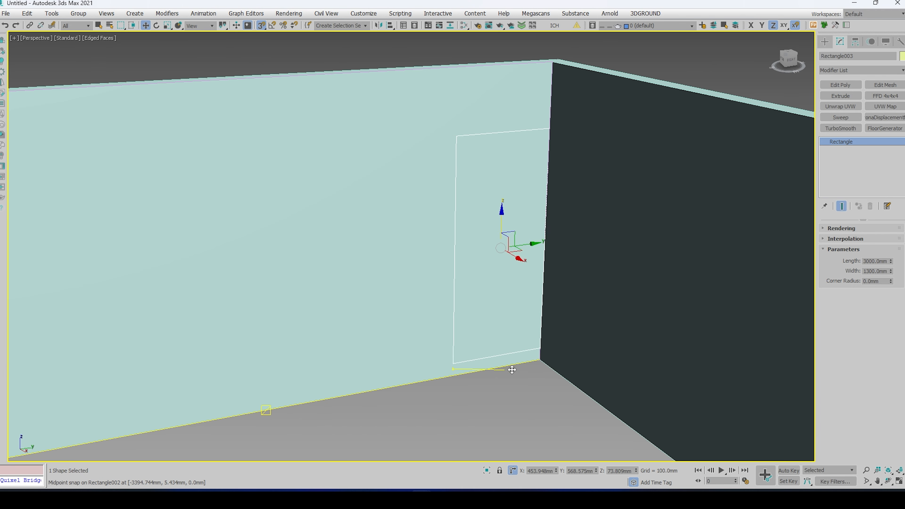
pyautogui.moveTo(501, 214); pyautogui.dragTo(521, 364)
pyautogui.click(532, 383)
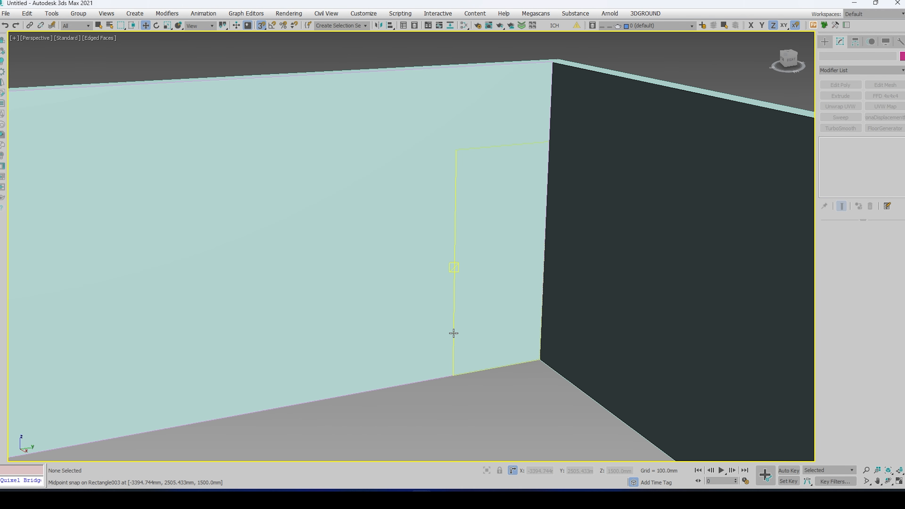
# Offset the door rectangle by -450 mm along Y, away from the room corner.
pyautogui.click(453, 333)
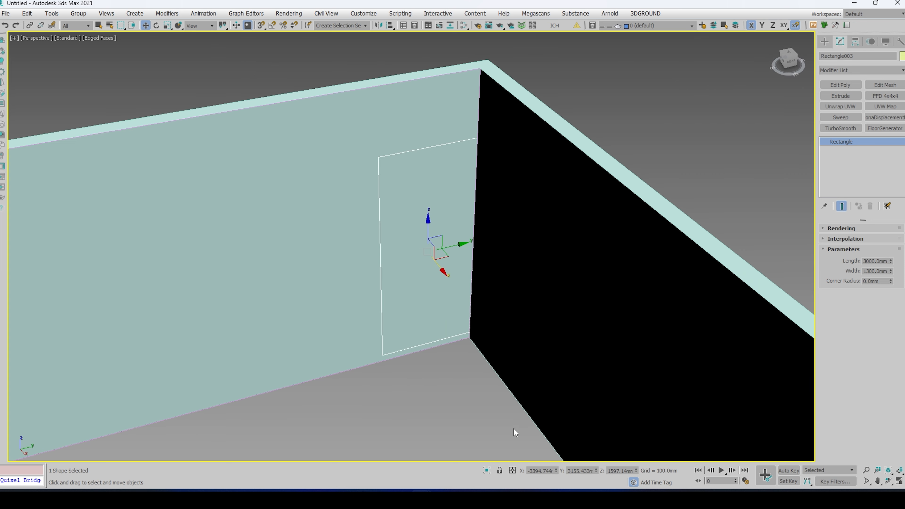
pyautogui.click(512, 471)
pyautogui.click(512, 470)
pyautogui.click(587, 471)
pyautogui.write('-')
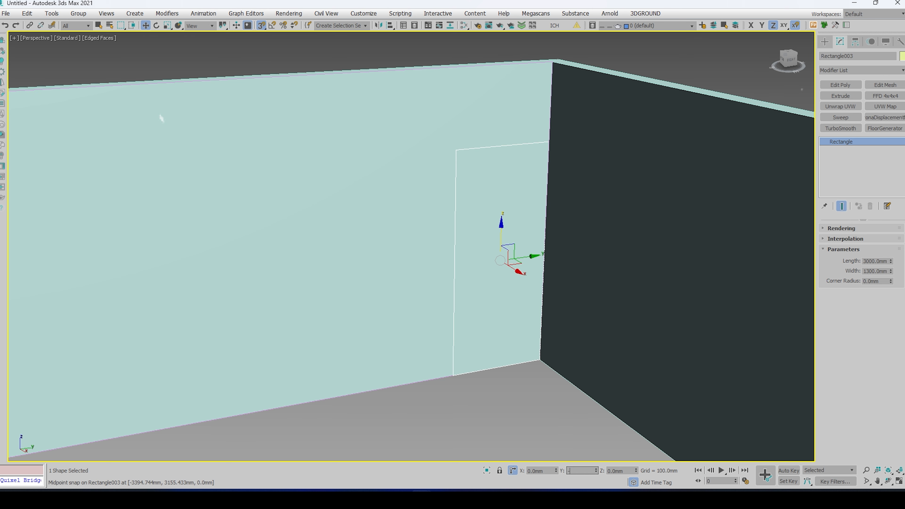
pyautogui.write('450')
pyautogui.press('Return')
pyautogui.click(515, 221)
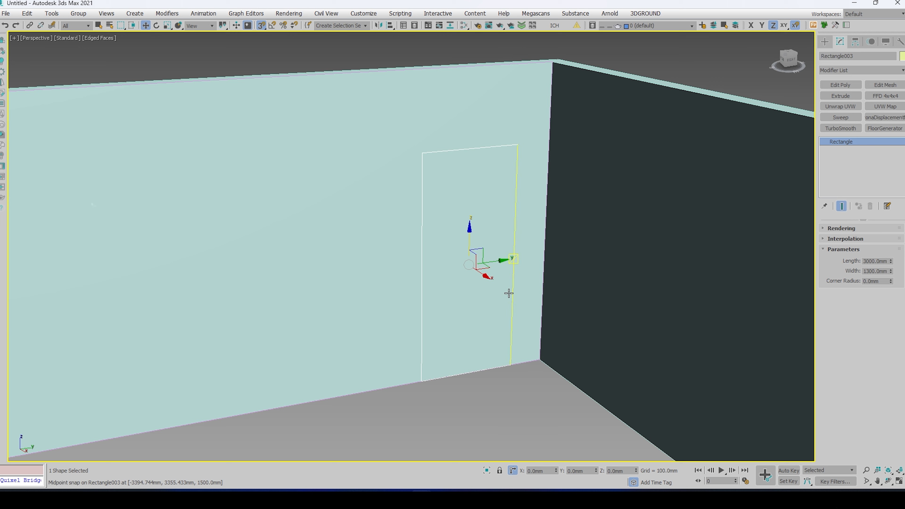
# Convert the door rectangle to an Editable Spline.
pyautogui.rightClick(517, 333)
pyautogui.moveTo(556, 452)
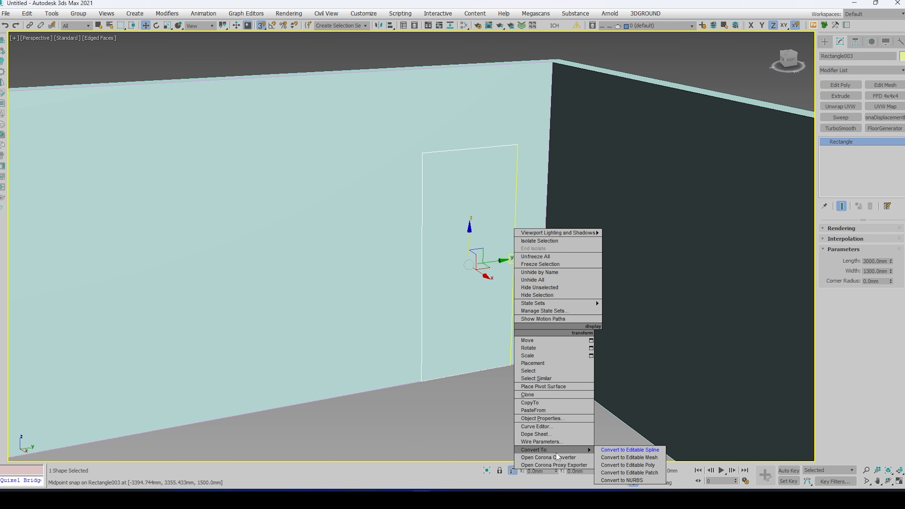
pyautogui.click(620, 450)
pyautogui.press('1')
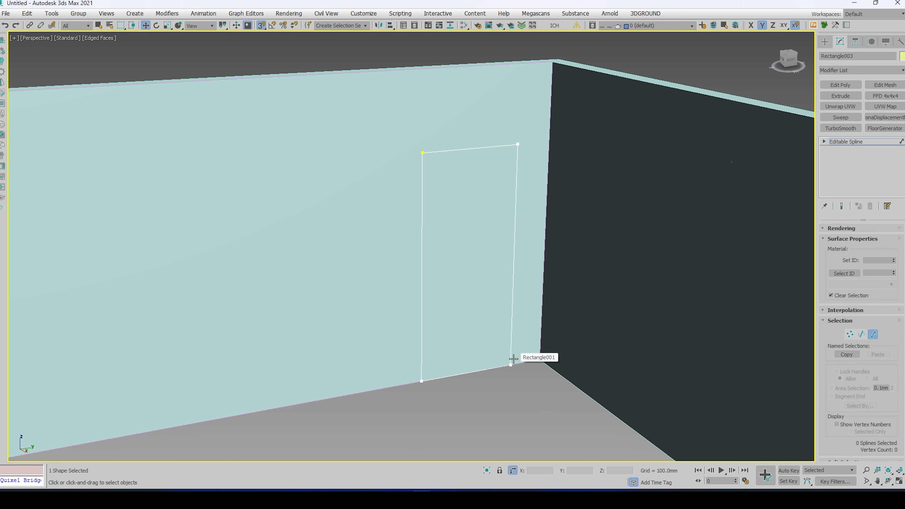
pyautogui.press('1')
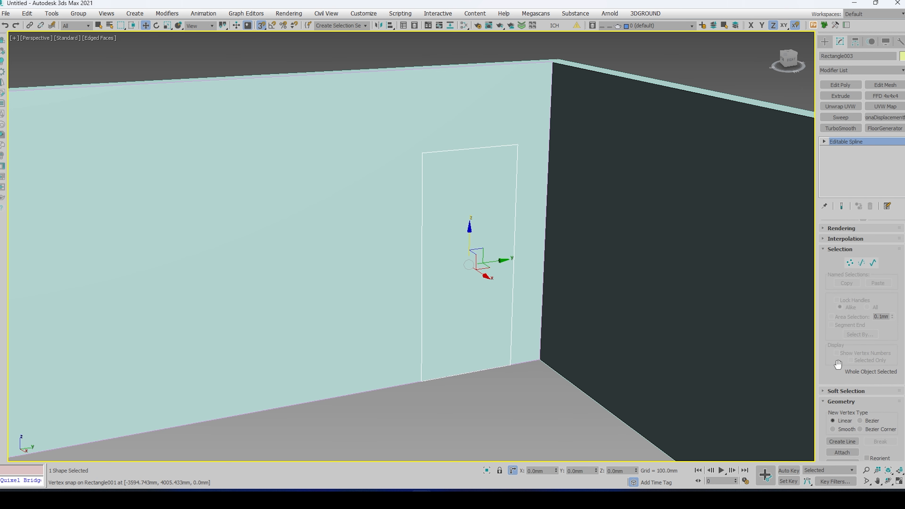
# Attach the large wall rectangle to the door spline, using wireframe display to pick it.
pyautogui.scroll(-3, 848, 367)
pyautogui.click(843, 328)
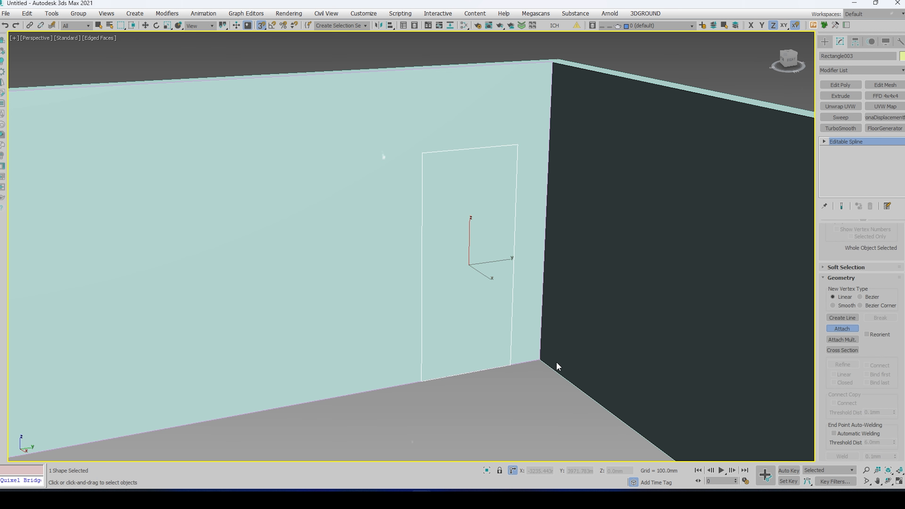
pyautogui.press('F3')
pyautogui.click(528, 362)
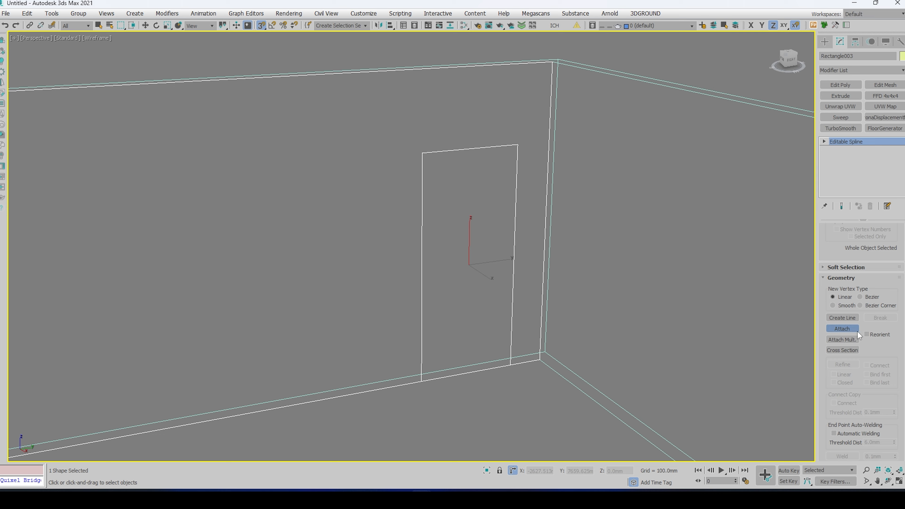
pyautogui.press('w')
pyautogui.press('F3')
# Isolate the combined wall and door shape for editing at spline level.
pyautogui.keyDown('alt'); pyautogui.moveTo(509, 315); pyautogui.dragTo(487, 257, button='middle'); pyautogui.keyUp('alt')
pyautogui.press('3')
pyautogui.hotkey('alt', 'q')
pyautogui.click(585, 271)
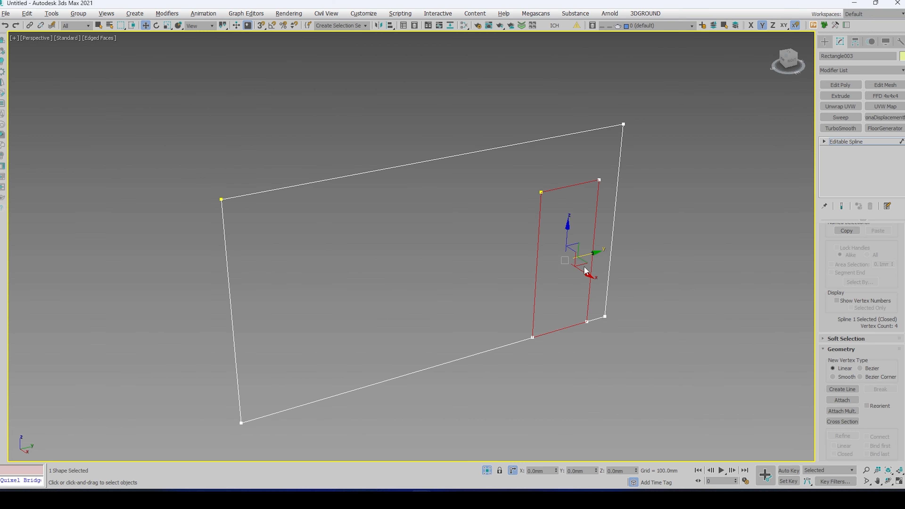
pyautogui.click(608, 359)
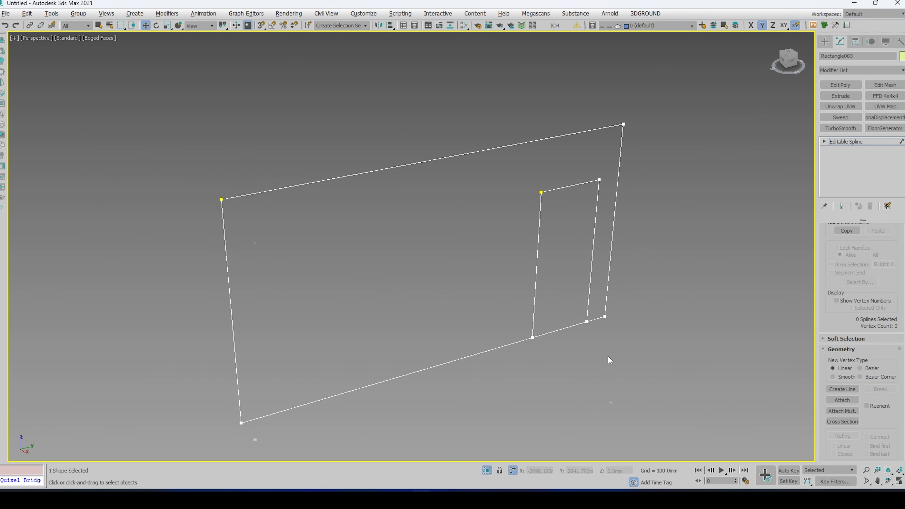
# Copy the door spline along the wall and snap the copy edge to edge against the original.
pyautogui.click(592, 266)
pyautogui.keyDown('shift'); pyautogui.moveTo(584, 253); pyautogui.dragTo(517, 271); pyautogui.keyUp('shift')
pyautogui.press('s')
pyautogui.moveTo(536, 193); pyautogui.dragTo(541, 192)
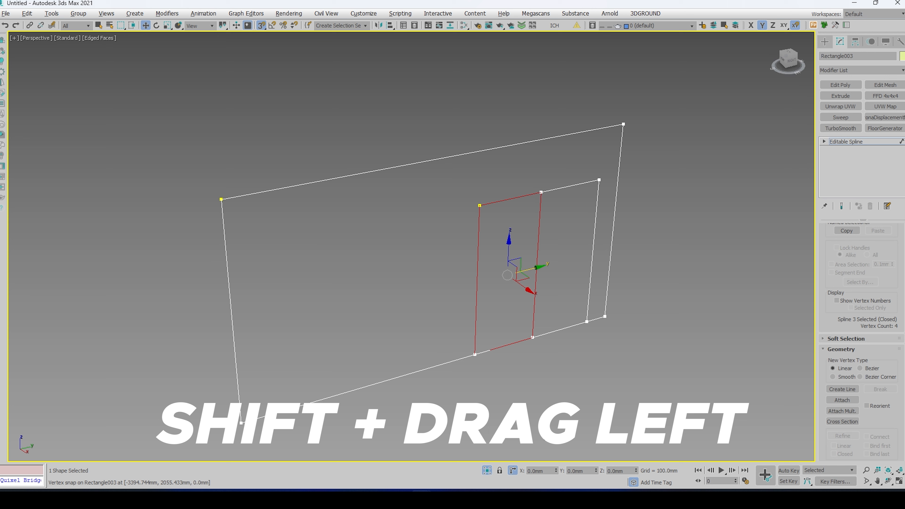
# Offset the copied door spline by -200 mm along Y to leave a gap between the two doors.
pyautogui.click(575, 471)
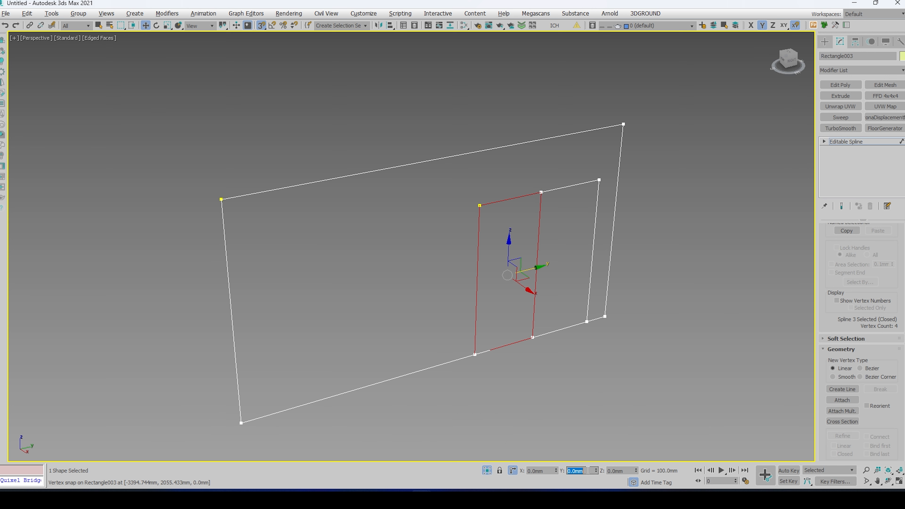
pyautogui.write('-200')
pyautogui.press('Return')
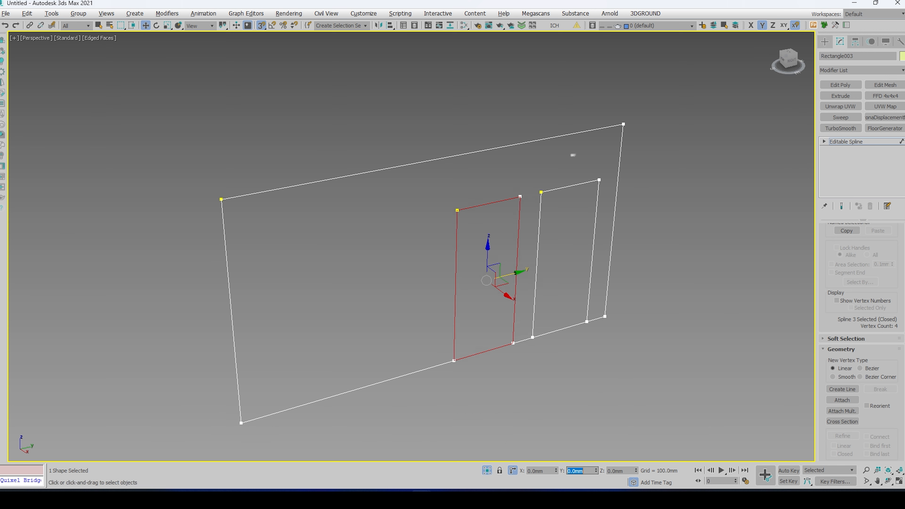
# Delete the bottom segments of the wall outline and of both door splines.
pyautogui.press('2')
pyautogui.click(523, 340)
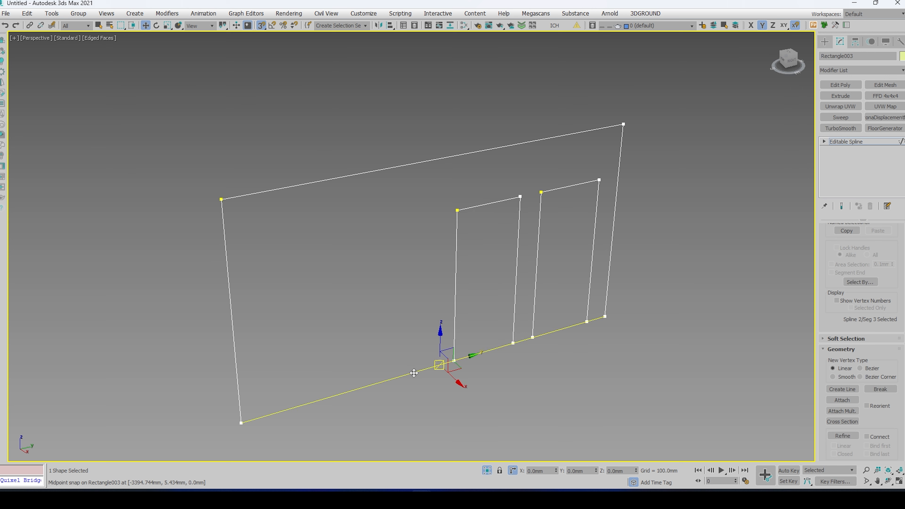
pyautogui.press('Delete')
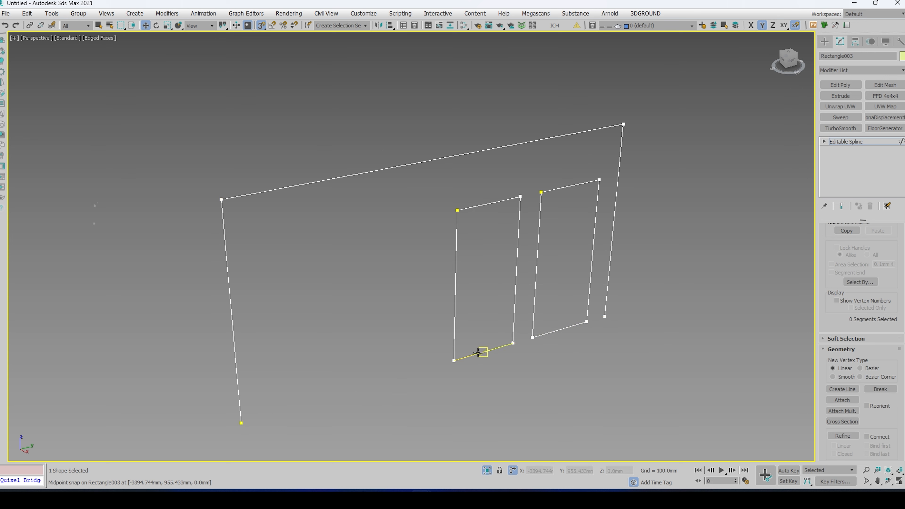
pyautogui.click(478, 352)
pyautogui.press('Delete')
pyautogui.click(542, 334)
pyautogui.press('Delete')
# Join the door and wall legs along the floor with three snapped lines, leaving both door openings free.
pyautogui.click(848, 389)
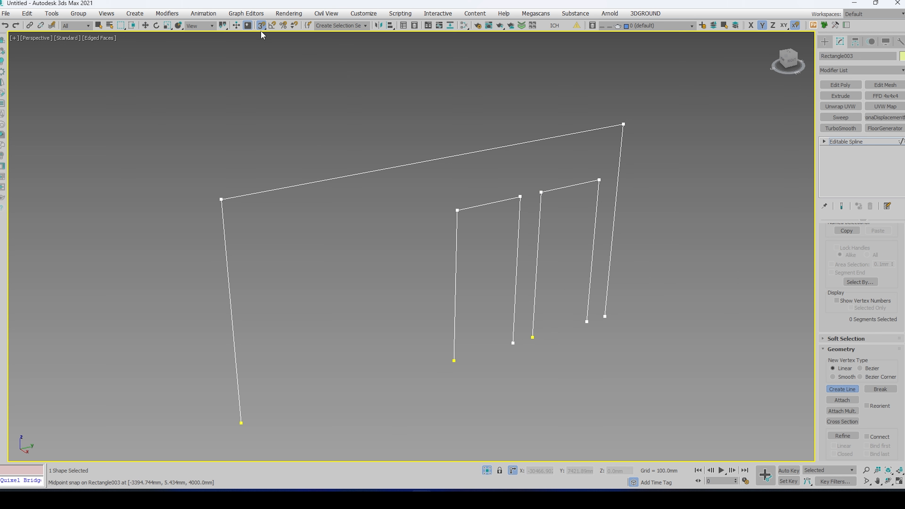
pyautogui.click(587, 322)
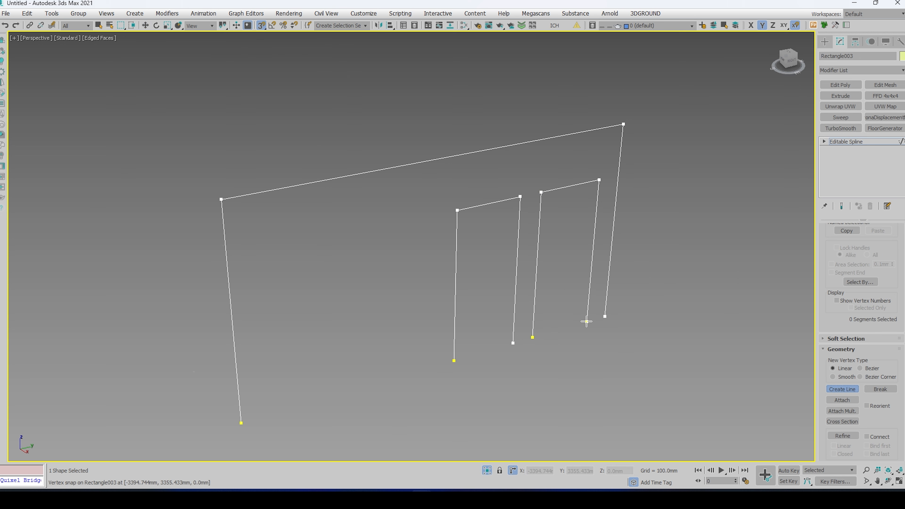
pyautogui.click(605, 317)
pyautogui.click(434, 255)
pyautogui.click(513, 343)
pyautogui.click(533, 337)
pyautogui.click(428, 254)
pyautogui.click(241, 423)
pyautogui.click(454, 360)
pyautogui.click(432, 255)
pyautogui.press('t')
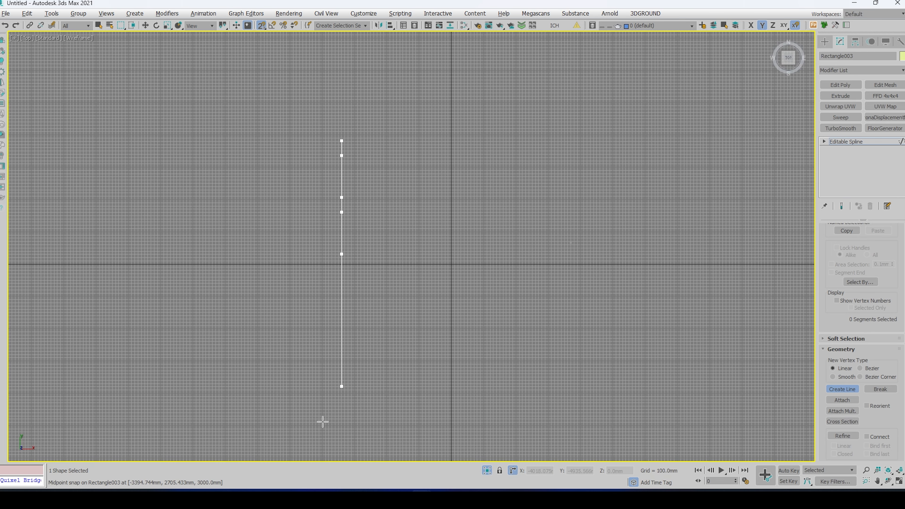
# Fillet the four upper corner vertices of the two door openings until both tops become rounded arches.
pyautogui.hotkey('alt', 'w')
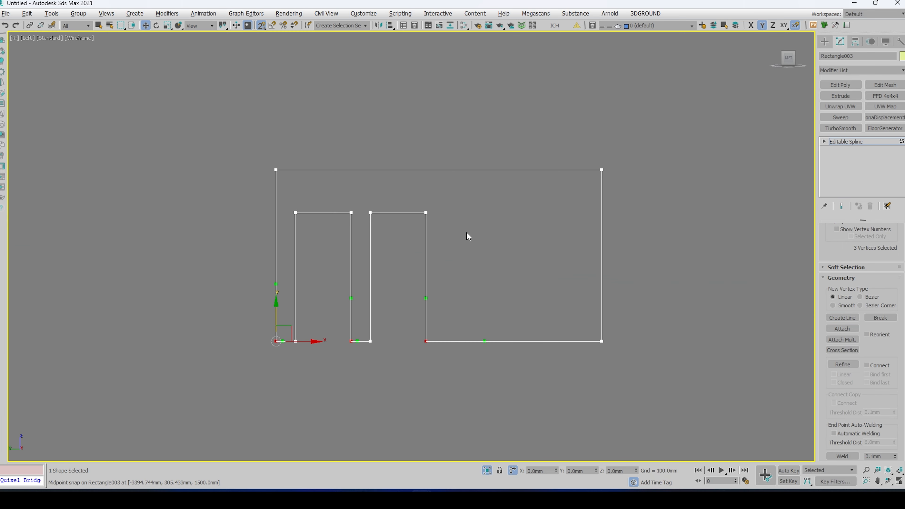
pyautogui.moveTo(456, 200); pyautogui.dragTo(289, 228)
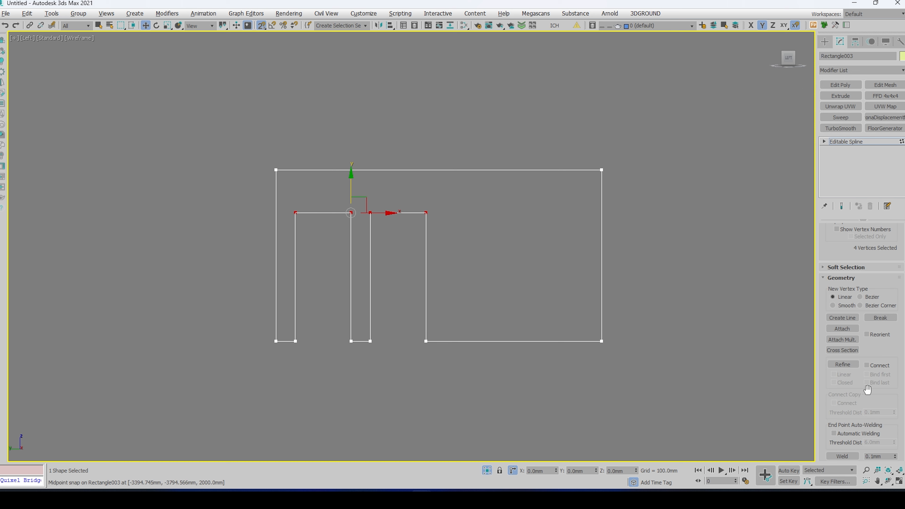
pyautogui.scroll(-5, 866, 390)
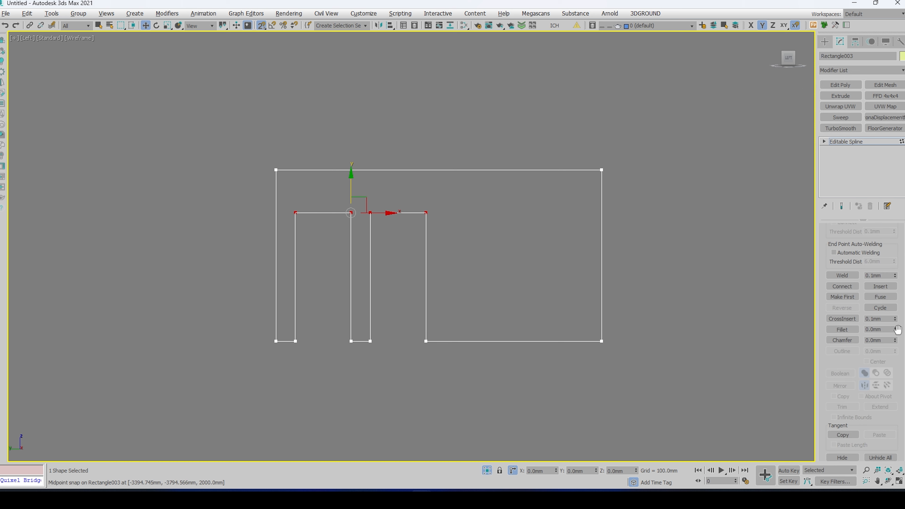
pyautogui.moveTo(895, 331); pyautogui.dragTo(847, 25)
# Weld all vertices of the inner wall outline with a 0.1 mm threshold and leave vertex editing.
pyautogui.scroll(3, 846, 165)
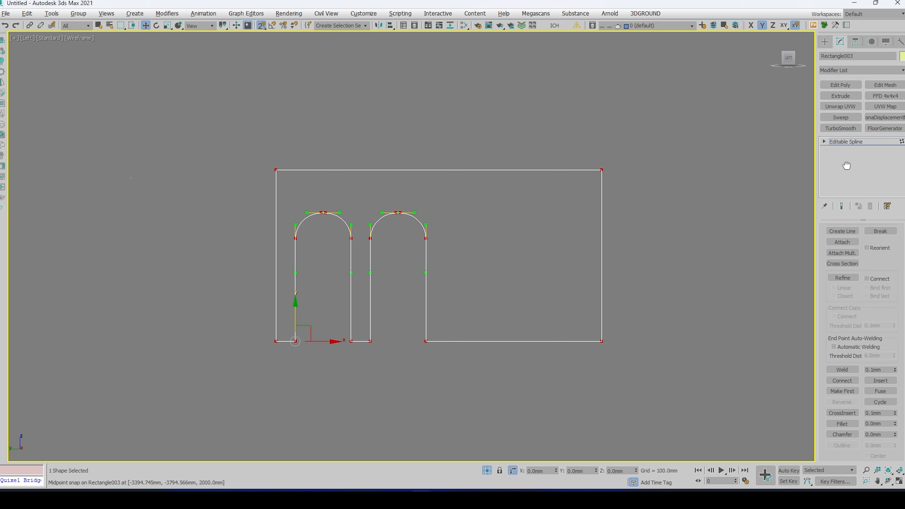
pyautogui.click(839, 369)
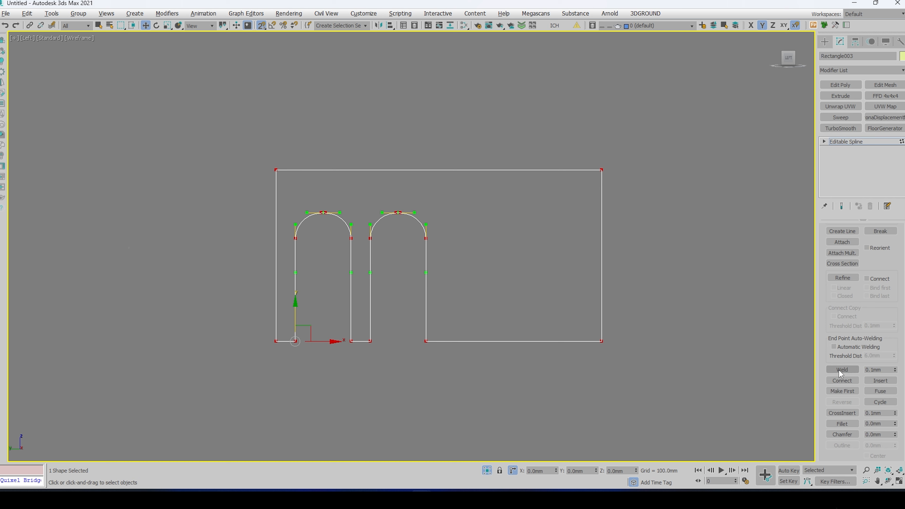
pyautogui.press('1')
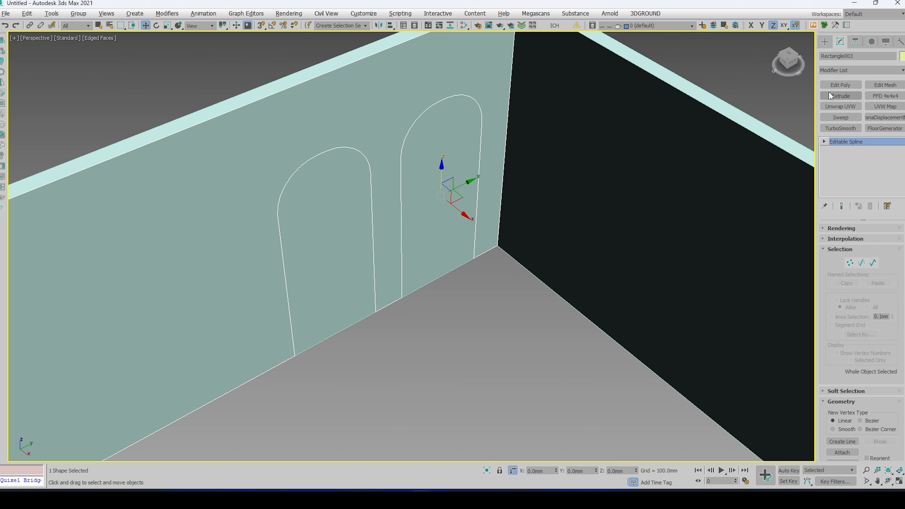
# Extrude the arched wall outline by -1300 mm so it gains thickness towards the room.
pyautogui.click(829, 93)
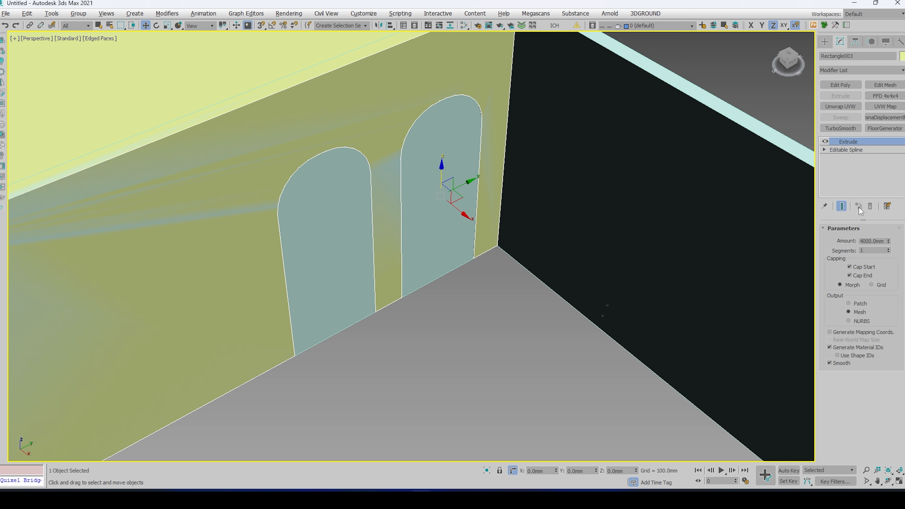
pyautogui.doubleClick(868, 241)
pyautogui.write('-1300')
pyautogui.press('Return')
pyautogui.click(850, 250)
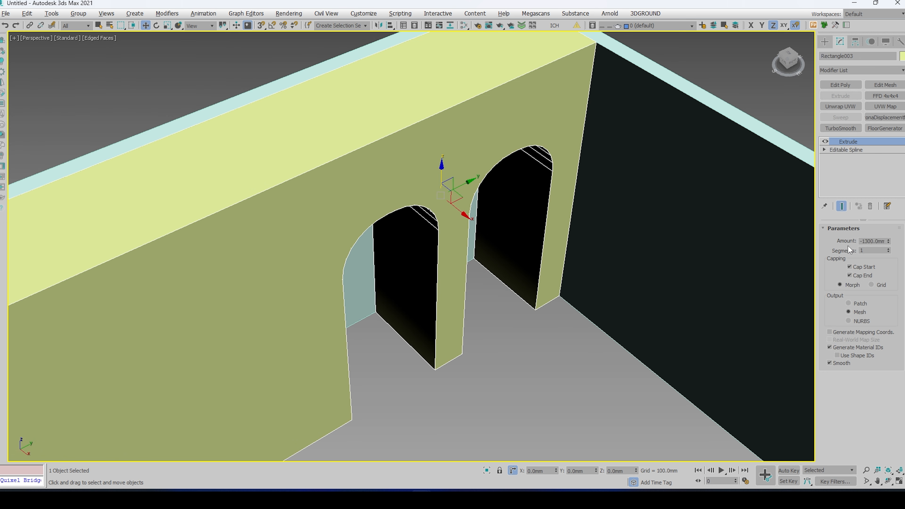
# Set the interpolation steps of the arched wall's base spline to 60 and return to its Extrude modifier.
pyautogui.moveTo(606, 248); pyautogui.dragTo(566, 323, button='middle')
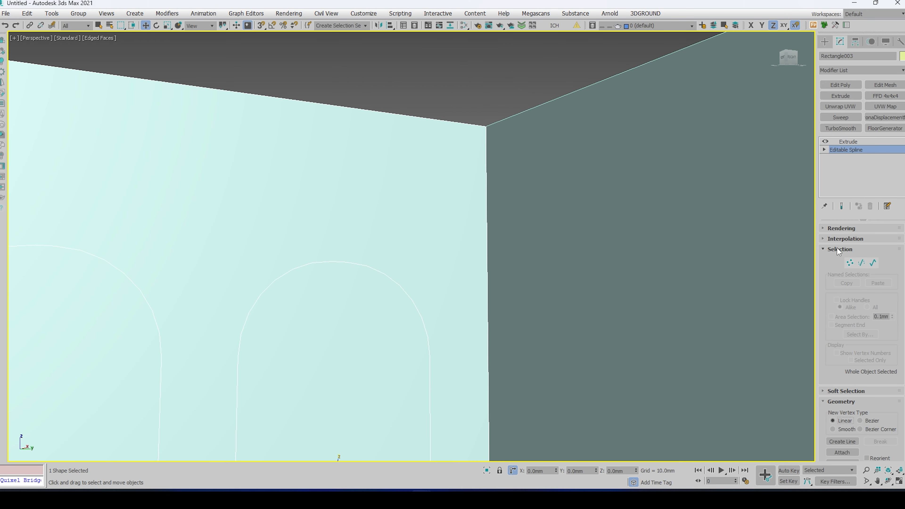
pyautogui.click(838, 249)
pyautogui.click(836, 270)
pyautogui.click(841, 239)
pyautogui.doubleClick(867, 250)
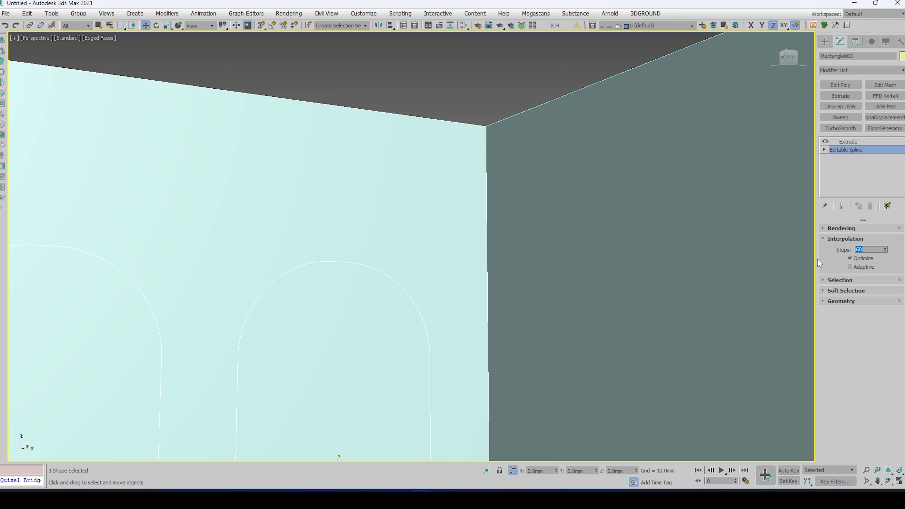
pyautogui.click(839, 143)
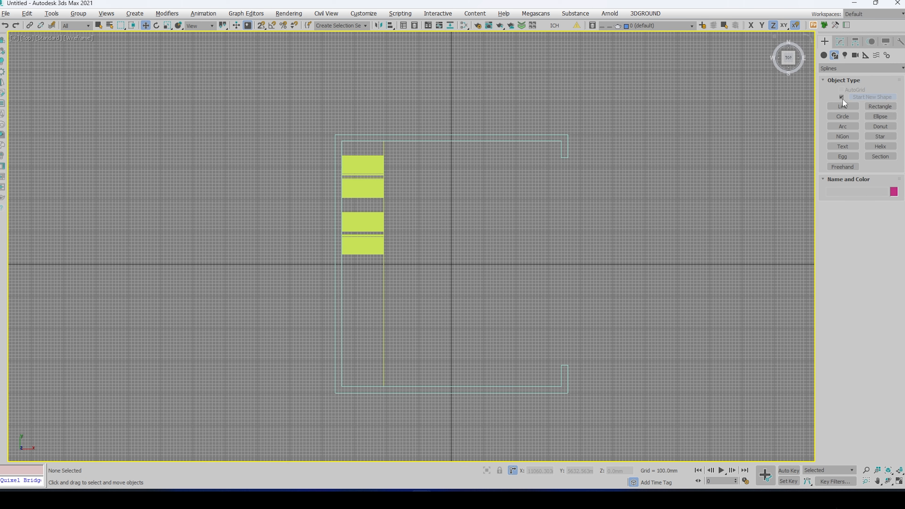
# Create a partition box in the middle of the room, about 431 mm long, 4740 mm wide and 3493 mm high.
pyautogui.click(823, 56)
pyautogui.click(841, 100)
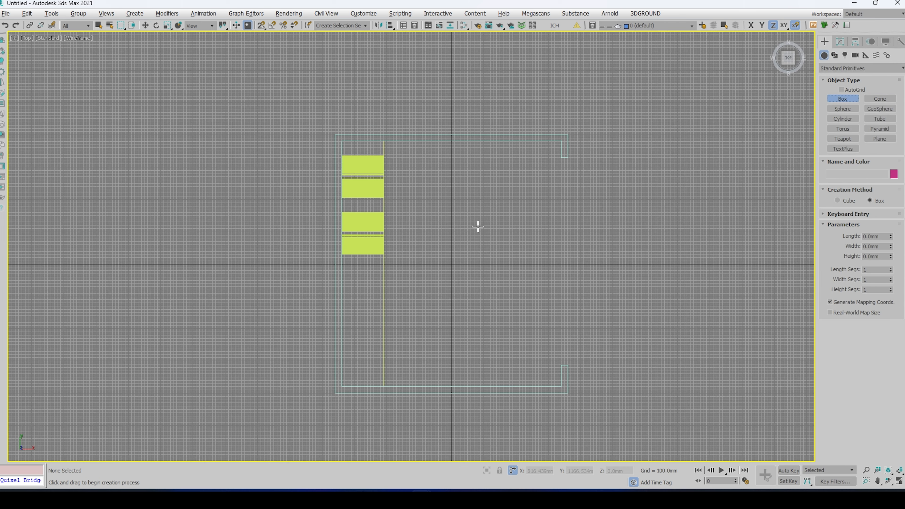
pyautogui.hotkey('alt', 'w')
pyautogui.middleClick(594, 313)
pyautogui.hotkey('alt', 'w')
pyautogui.moveTo(575, 322); pyautogui.dragTo(591, 230, button='middle')
pyautogui.moveTo(423, 280); pyautogui.dragTo(523, 430)
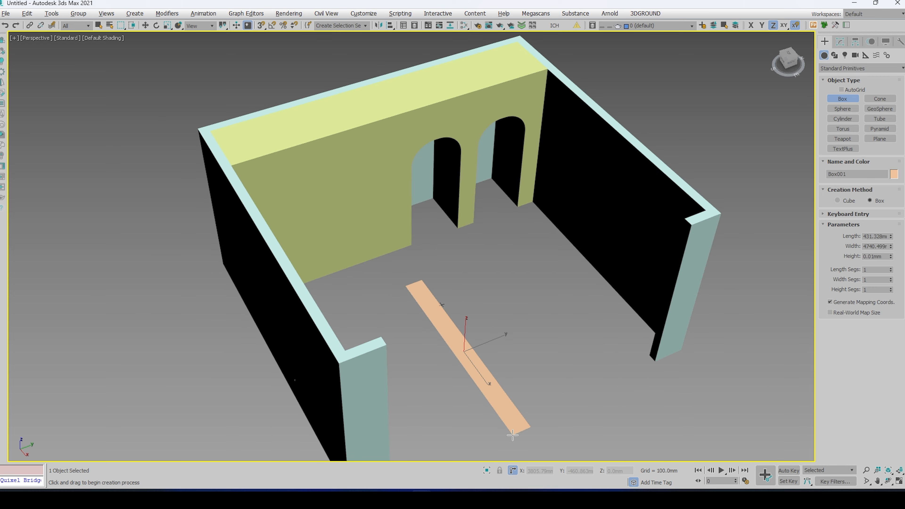
pyautogui.click(515, 287)
pyautogui.rightClick(584, 260)
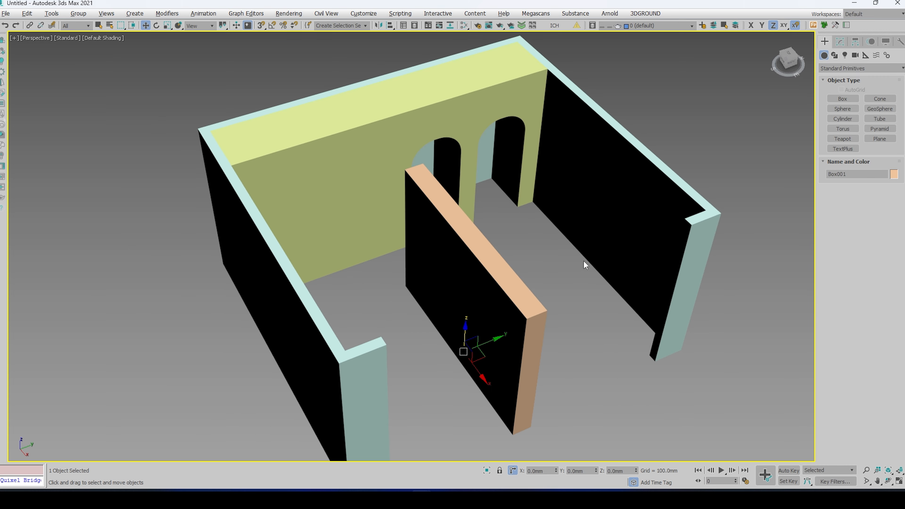
# Set the partition box's length to 200 mm, width to 4100 mm and height to 4000 mm.
pyautogui.click(842, 43)
pyautogui.doubleClick(882, 241)
pyautogui.write('200')
pyautogui.press('Return')
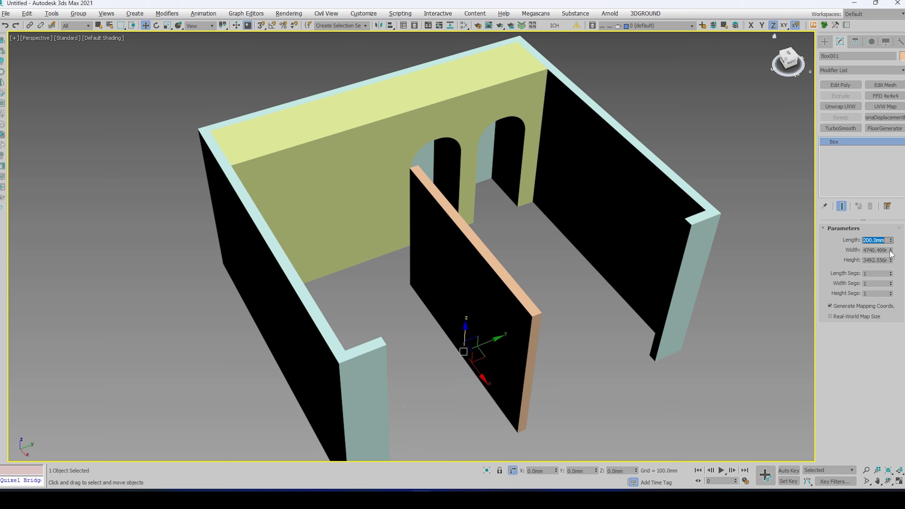
pyautogui.doubleClick(877, 250)
pyautogui.write('4100')
pyautogui.press('Return')
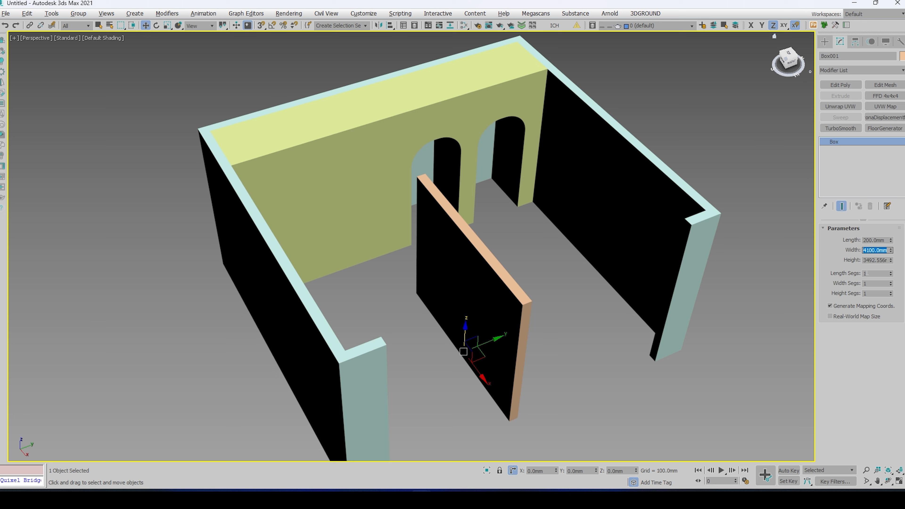
pyautogui.press('Tab')
pyautogui.write('400')
pyautogui.press('Return')
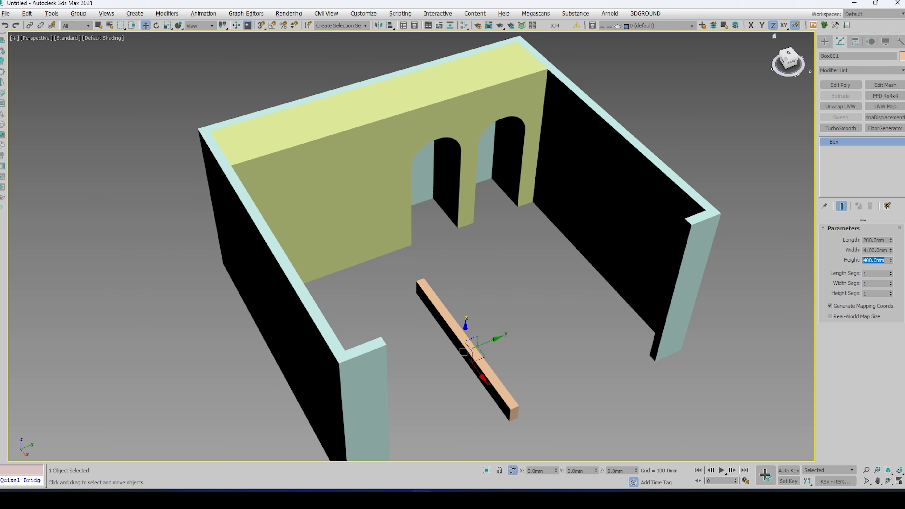
pyautogui.write('4000')
pyautogui.press('Return')
# Move the partition box with snapping so its outer end lines up with the room's open front edge.
pyautogui.keyDown('alt'); pyautogui.moveTo(444, 304); pyautogui.dragTo(499, 300, button='middle'); pyautogui.keyUp('alt')
pyautogui.press('s')
pyautogui.press('F5')
pyautogui.moveTo(493, 263); pyautogui.dragTo(597, 143)
# Copy the partition box along X towards the arched wall.
pyautogui.keyDown('alt'); pyautogui.moveTo(473, 279); pyautogui.dragTo(536, 344, button='middle'); pyautogui.keyUp('alt')
pyautogui.press('s')
pyautogui.keyDown('shift'); pyautogui.moveTo(536, 343); pyautogui.dragTo(346, 338); pyautogui.keyUp('shift')
pyautogui.click(448, 289)
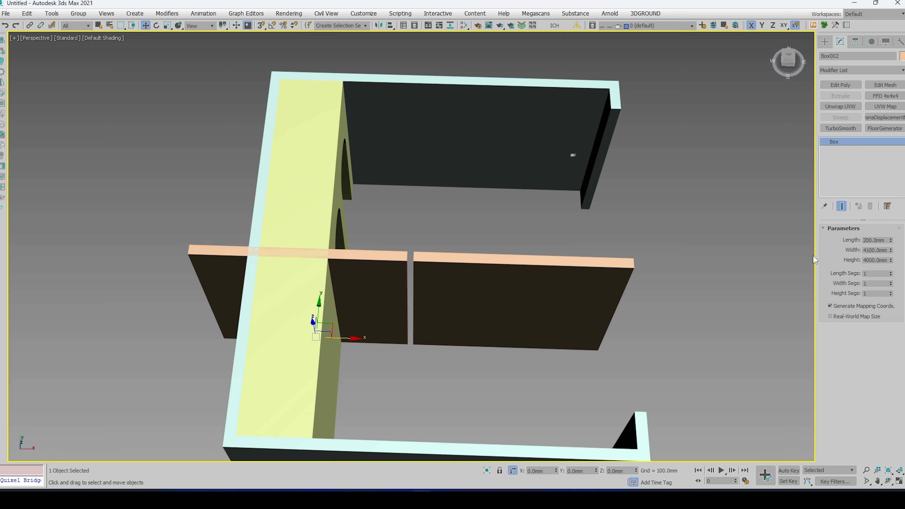
# Set the partition copy's width to 250 mm and snap it against the face of the arched wall.
pyautogui.doubleClick(876, 250)
pyautogui.write('250')
pyautogui.press('Return')
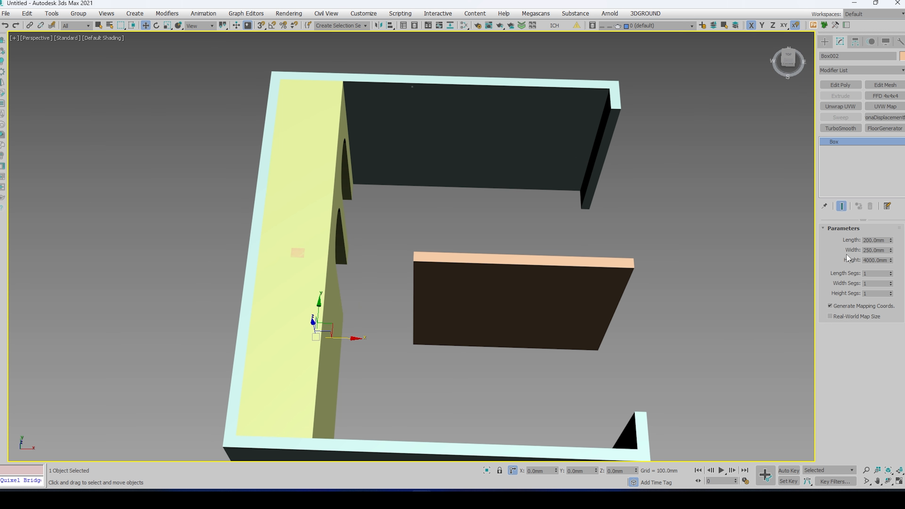
pyautogui.moveTo(346, 334)
pyautogui.mouseDown()
pyautogui.moveTo(333, 317)
pyautogui.moveTo(360, 254)
pyautogui.moveTo(344, 82)
pyautogui.mouseUp()
pyautogui.press('s')
# Create an 8000 by 7200 mm ceiling box over the walls, corner to corner, and set its height to 200 mm.
pyautogui.keyDown('alt'); pyautogui.moveTo(445, 200); pyautogui.dragTo(513, 260, button='middle'); pyautogui.keyUp('alt')
pyautogui.click(843, 99)
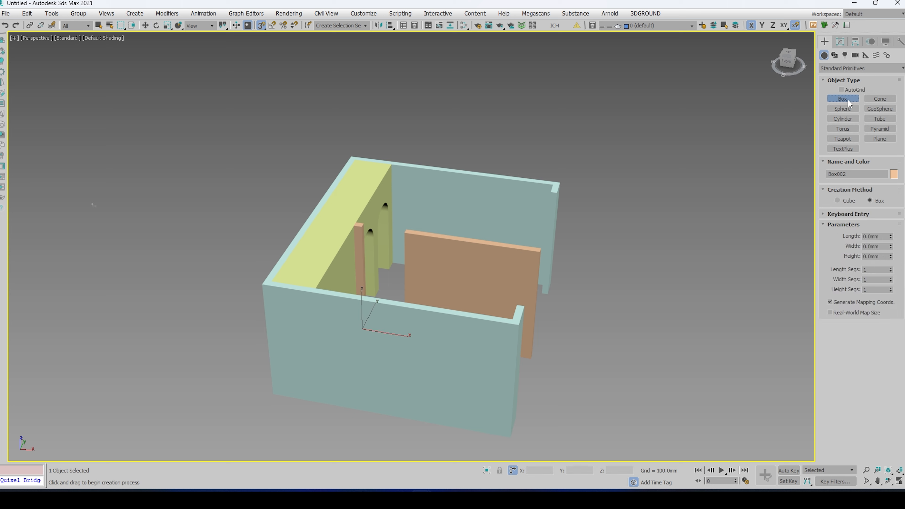
pyautogui.moveTo(557, 182); pyautogui.dragTo(277, 289)
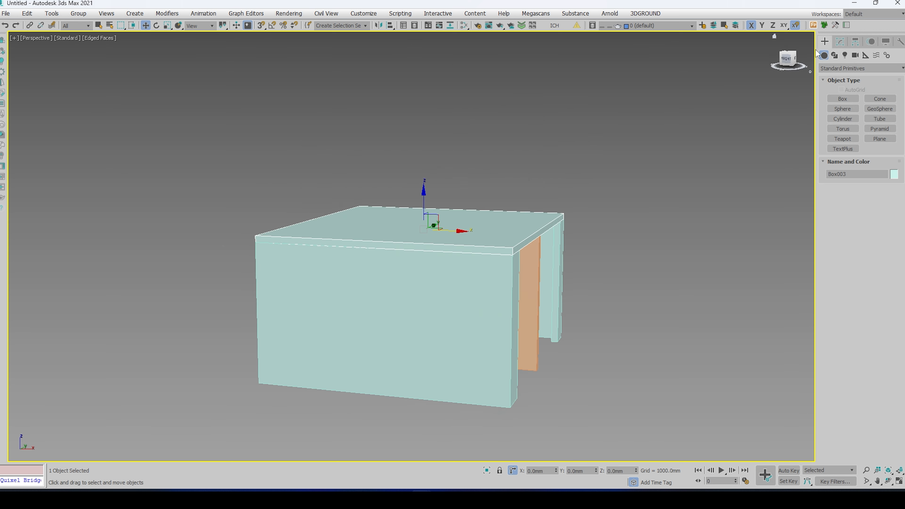
pyautogui.click(839, 41)
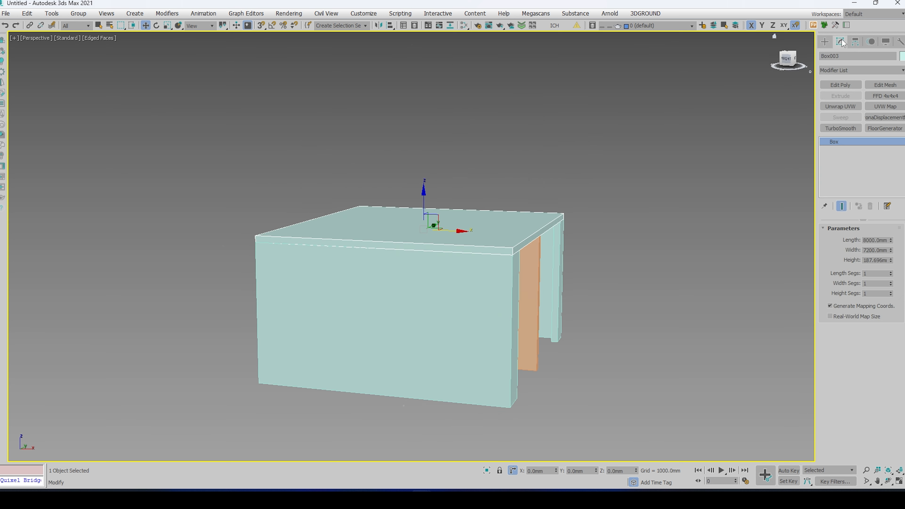
pyautogui.doubleClick(881, 260)
pyautogui.write('200')
pyautogui.press('Return')
# Copy the ceiling slab straight down below the walls as the room's floor.
pyautogui.moveTo(423, 202)
pyautogui.mouseDown()
pyautogui.moveTo(426, 185)
pyautogui.moveTo(423, 365)
pyautogui.mouseUp()
pyautogui.rightClick(426, 184)
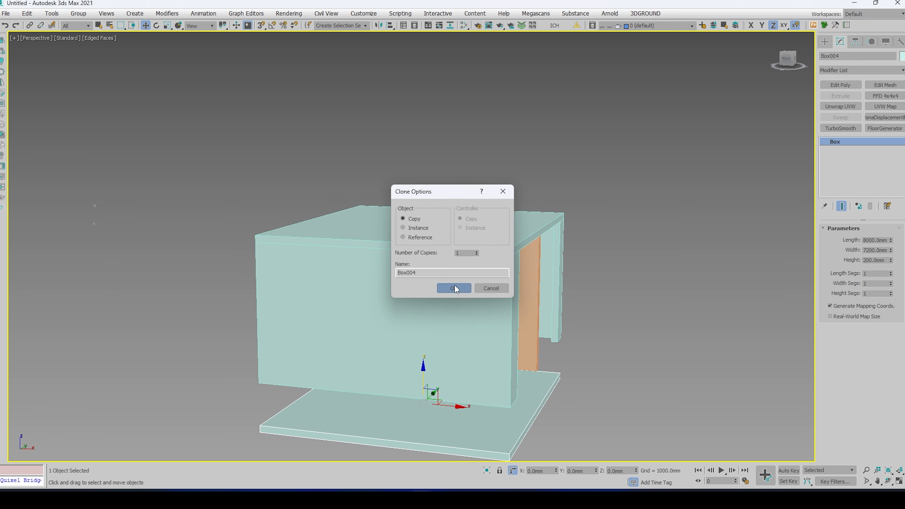
pyautogui.click(454, 288)
pyautogui.press('q')
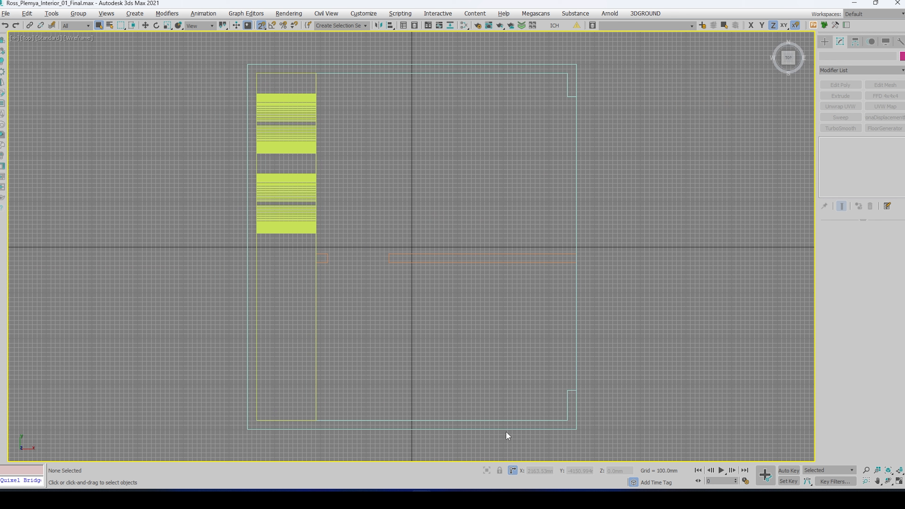
# Merge Plane001 from Carpet.max and the armchair from 20.01_ARMCHAIR_BY_HAOS into the scene.
pyautogui.click(5, 13)
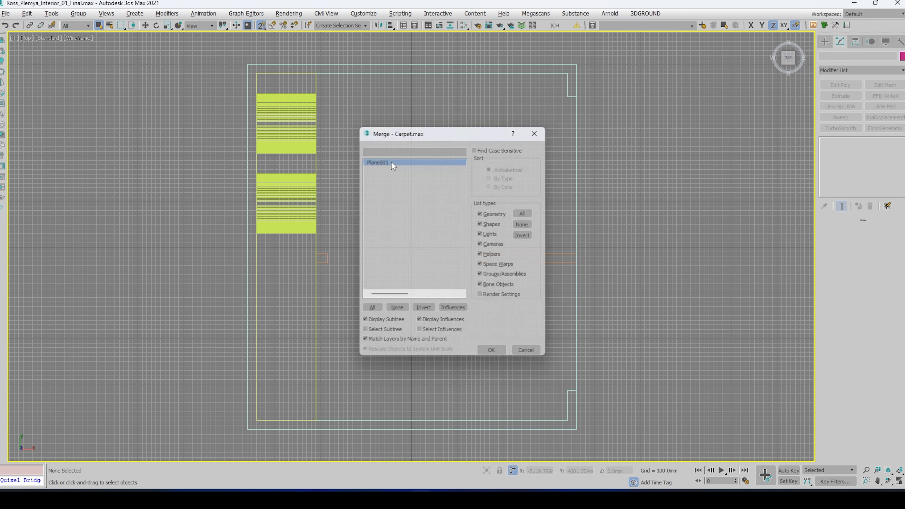
pyautogui.doubleClick(391, 162)
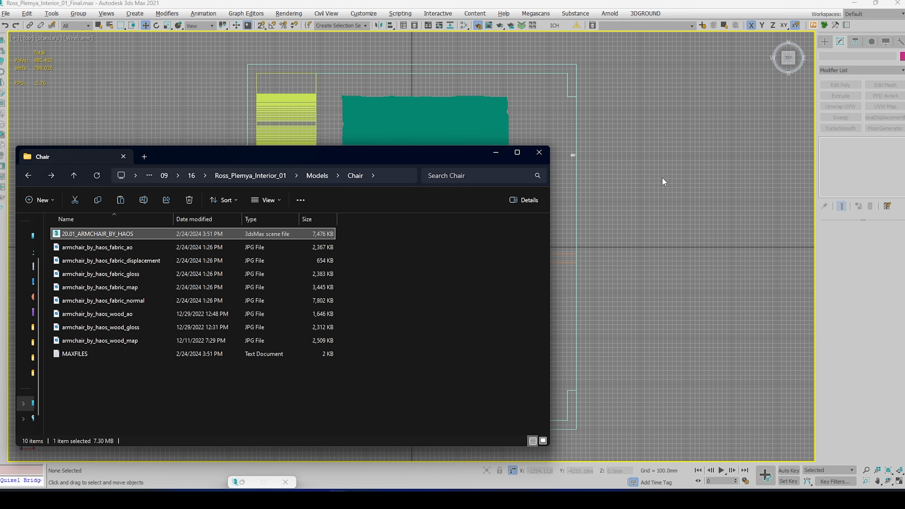
pyautogui.moveTo(662, 176); pyautogui.dragTo(643, 210)
pyautogui.click(660, 223)
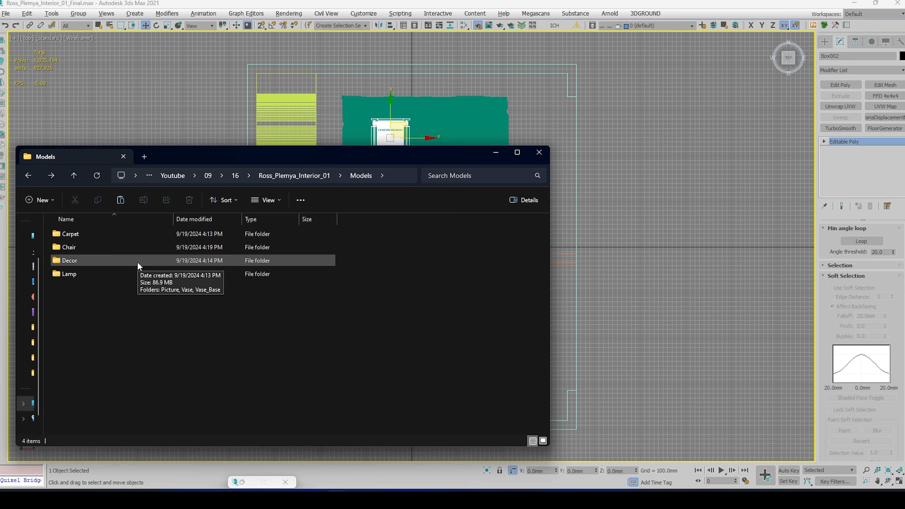
# Merge the lamp model from the Lamp folder into the scene beside the armchair.
pyautogui.click(105, 276)
pyautogui.doubleClick(105, 275)
pyautogui.moveTo(241, 246); pyautogui.dragTo(628, 187)
pyautogui.click(628, 185)
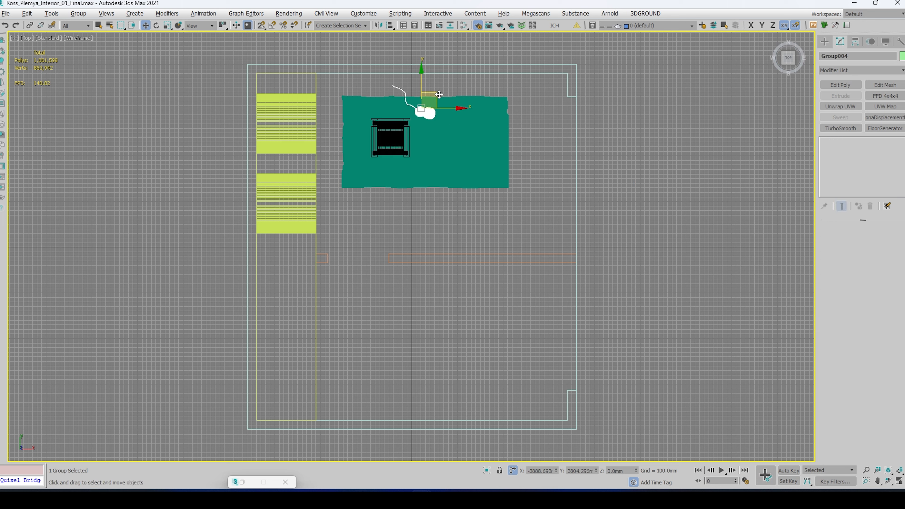
# Merge the Vase_Base model and move it into the arch nearest the carpet.
pyautogui.moveTo(337, 498)
pyautogui.click(361, 452)
pyautogui.moveTo(131, 243); pyautogui.dragTo(595, 226)
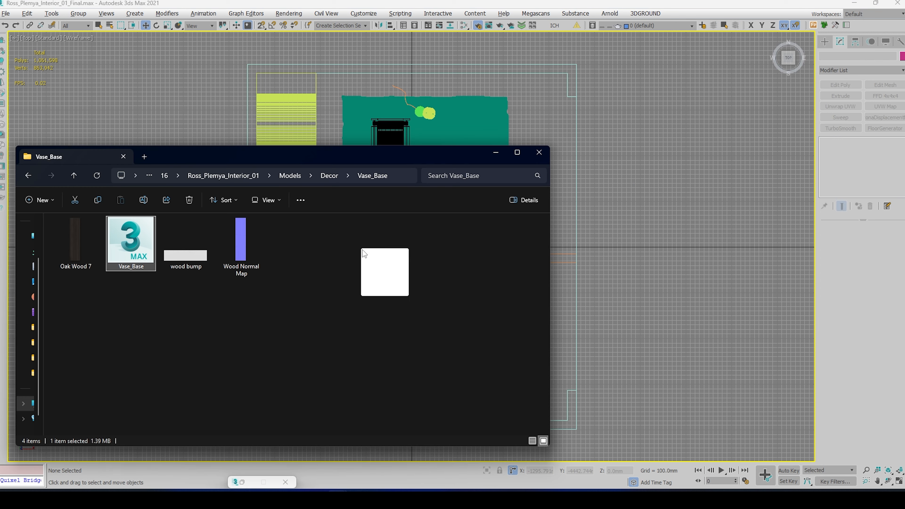
pyautogui.click(616, 244)
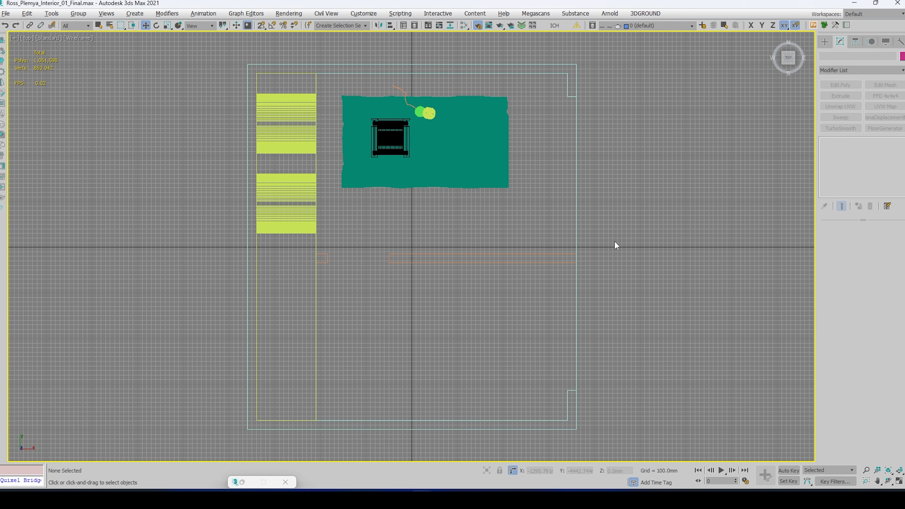
pyautogui.click(550, 189)
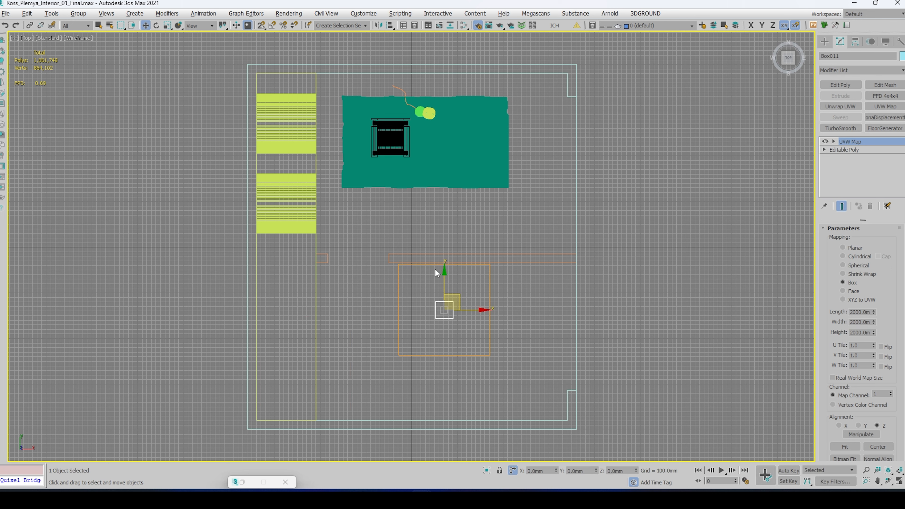
pyautogui.moveTo(459, 293); pyautogui.dragTo(313, 122)
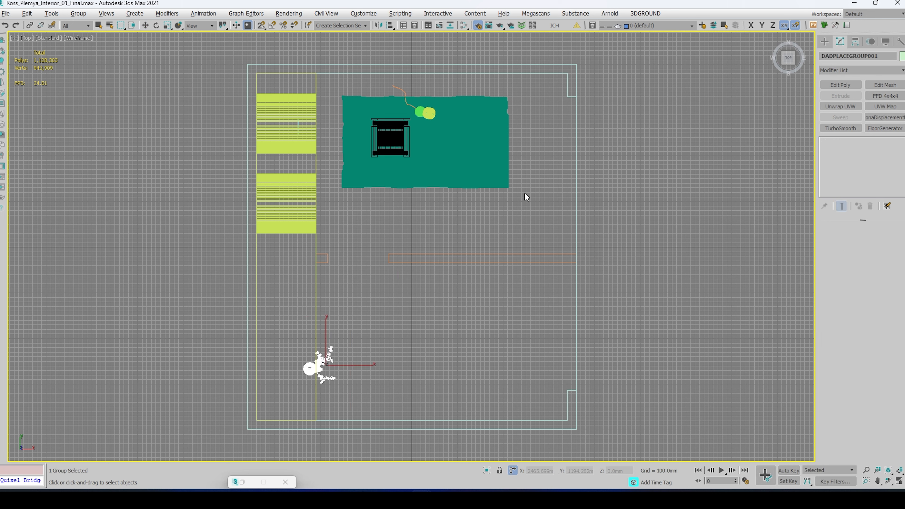
# Move the merged vase group onto its base in the arch and the picture against the wall beyond the carpet.
pyautogui.click(449, 302)
pyautogui.moveTo(448, 301); pyautogui.dragTo(341, 142)
pyautogui.moveTo(341, 142); pyautogui.dragTo(328, 114)
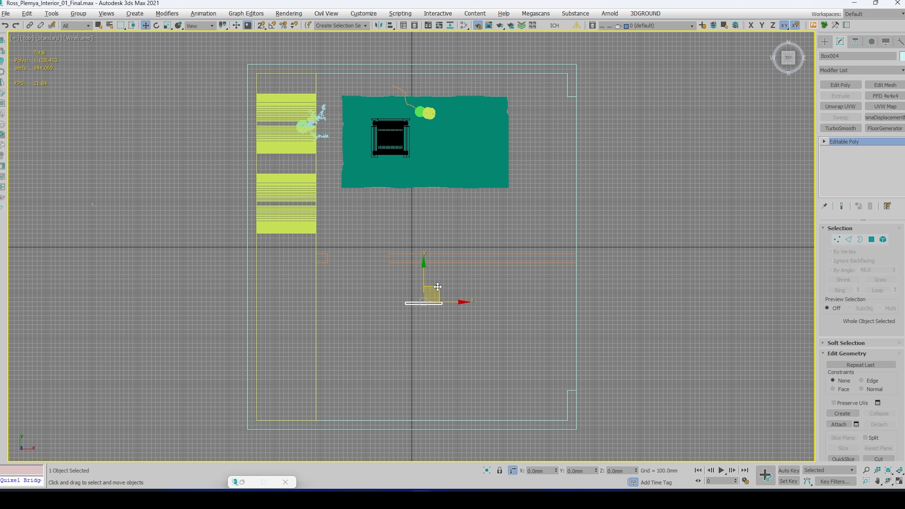
pyautogui.moveTo(436, 288); pyautogui.dragTo(434, 67)
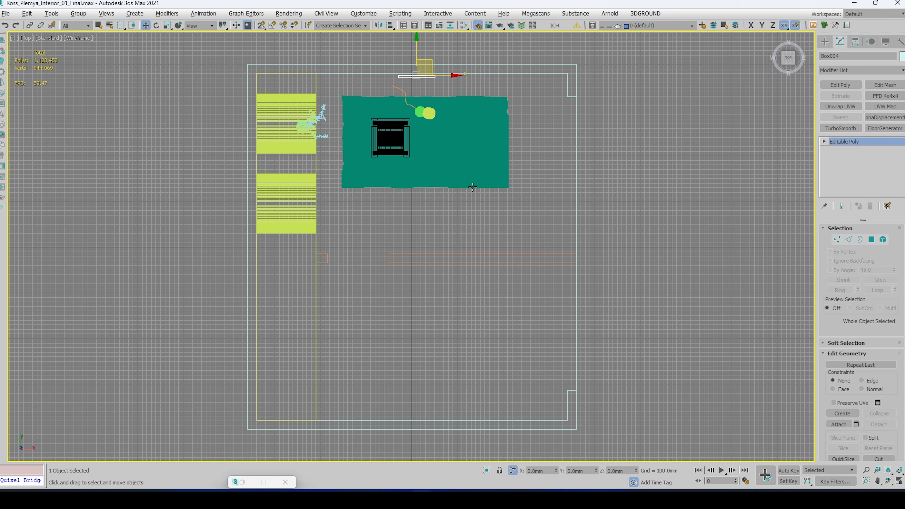
# Switch to the perspective view and create a new layer named Ceiling.
pyautogui.hotkey('alt', 'w')
pyautogui.middleClick(493, 325)
pyautogui.hotkey('alt', 'w')
pyautogui.keyDown('alt'); pyautogui.moveTo(492, 326); pyautogui.dragTo(556, 339, button='middle'); pyautogui.keyUp('alt')
pyautogui.click(641, 171)
pyautogui.click(702, 25)
pyautogui.moveTo(454, 238); pyautogui.dragTo(415, 241)
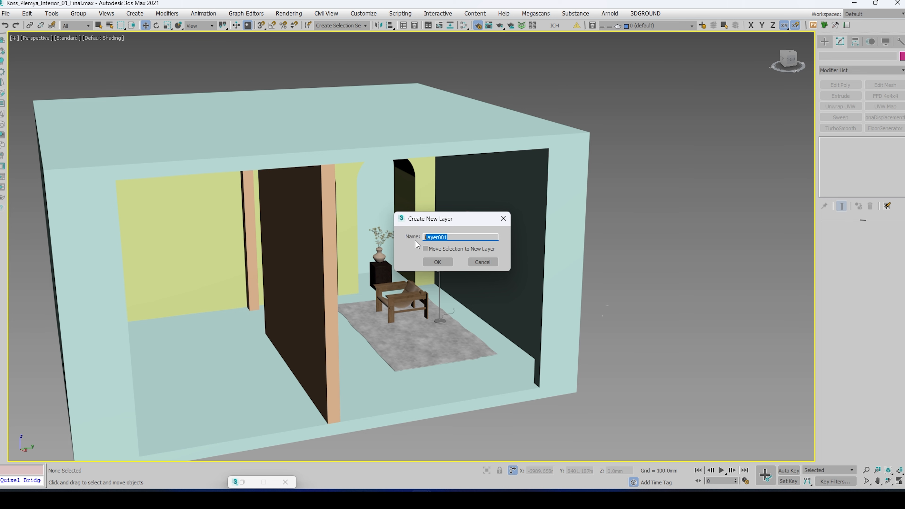
pyautogui.write('Ceiling')
pyautogui.click(448, 263)
# Add the ceiling box to the Ceiling layer and hide that layer.
pyautogui.click(446, 128)
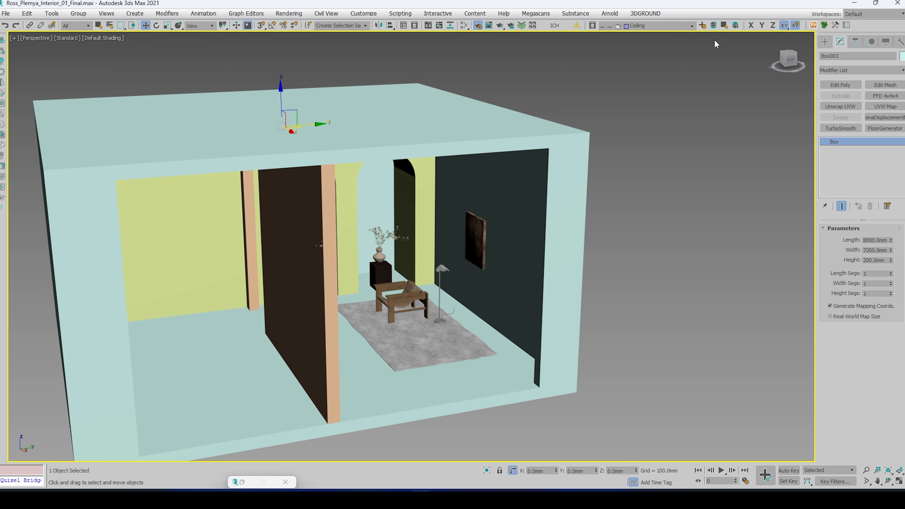
pyautogui.click(714, 26)
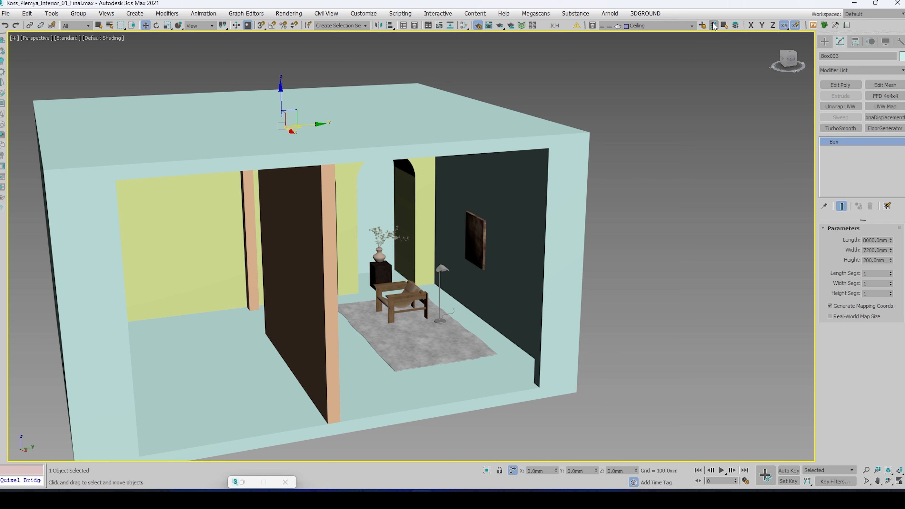
pyautogui.click(672, 25)
pyautogui.click(603, 46)
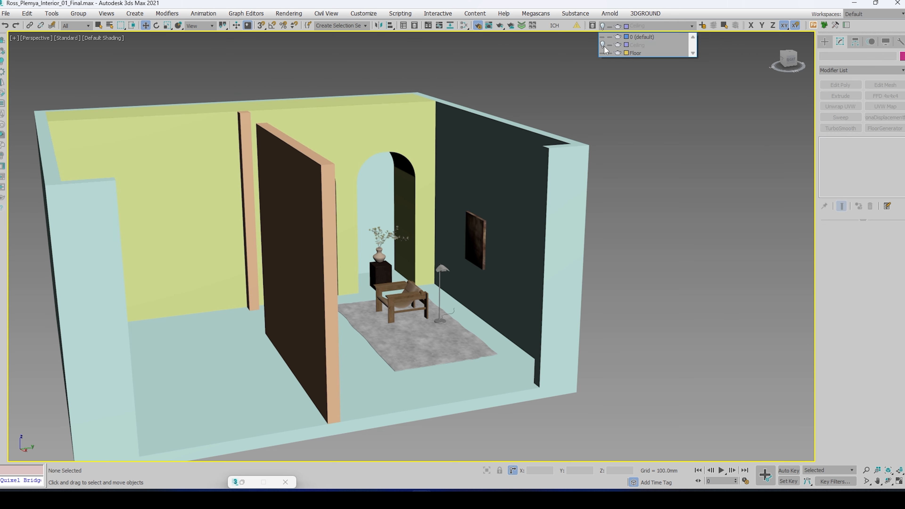
# Add the floor box to the existing Floor layer and hide that layer.
pyautogui.keyDown('alt'); pyautogui.moveTo(534, 282); pyautogui.dragTo(535, 217, button='middle'); pyautogui.keyUp('alt')
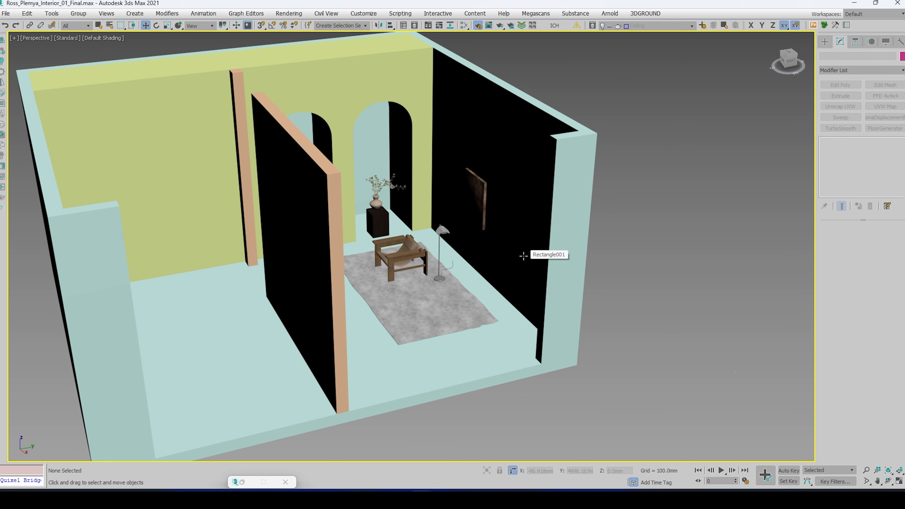
pyautogui.click(517, 360)
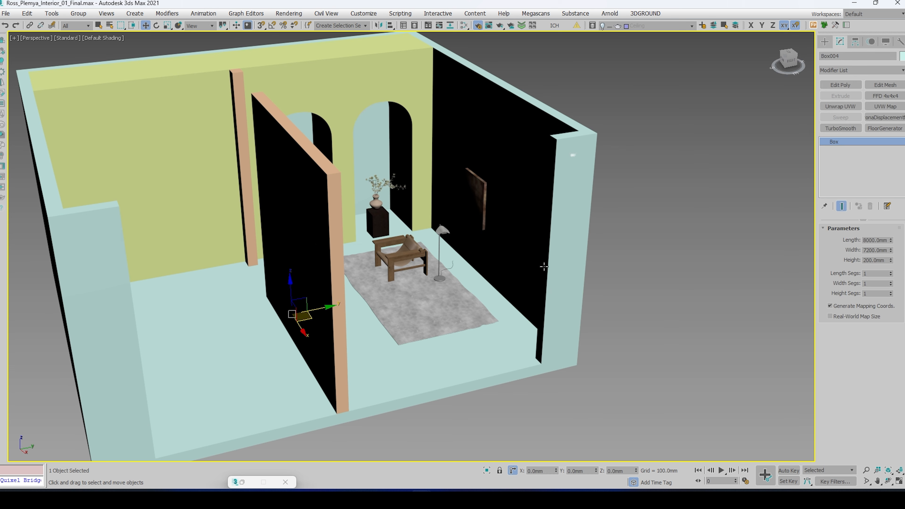
pyautogui.click(688, 29)
pyautogui.click(654, 58)
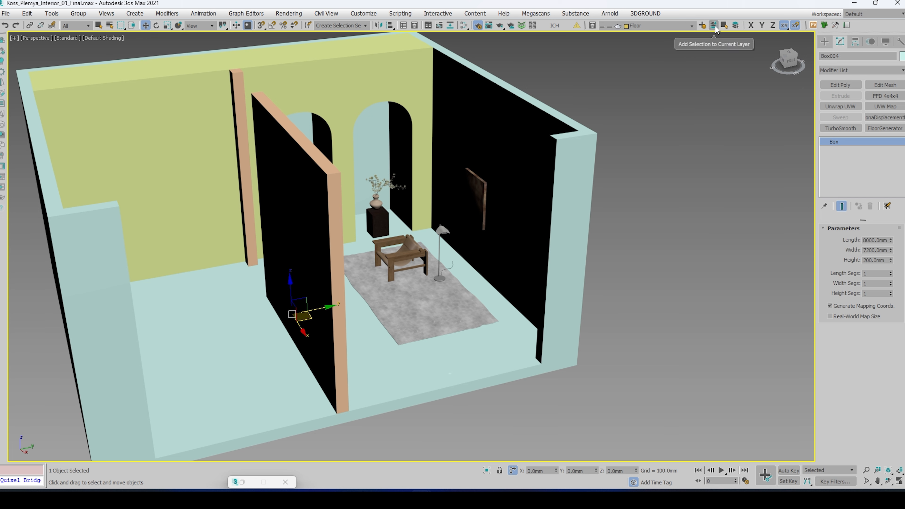
pyautogui.click(714, 25)
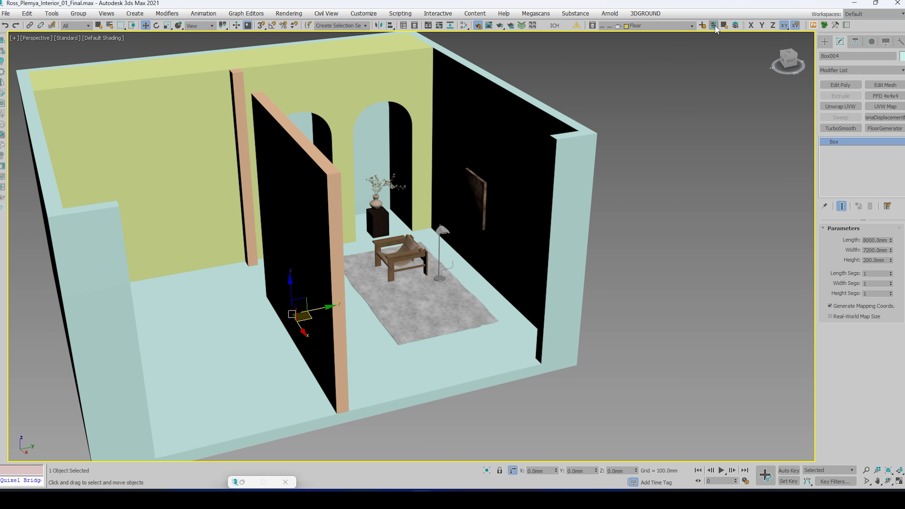
pyautogui.click(641, 26)
pyautogui.click(602, 53)
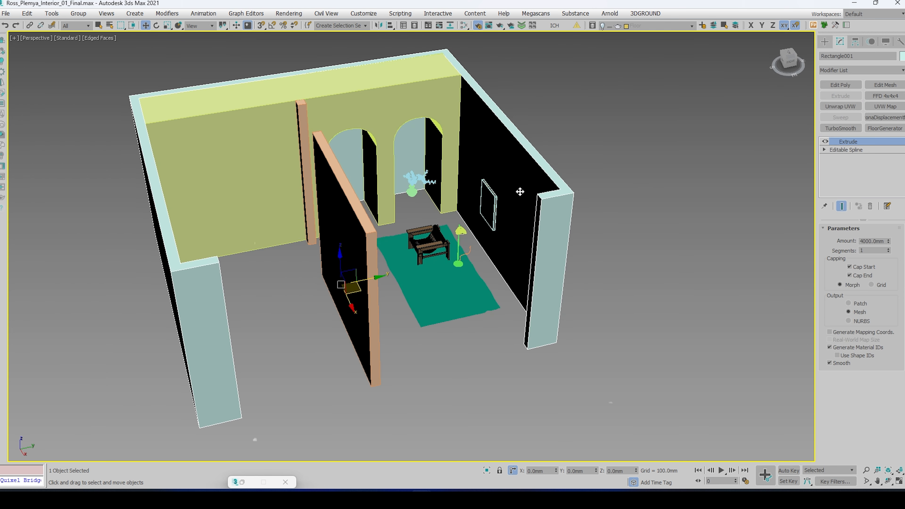
# Convert the outer walls to an Editable Poly and attach the arched wall and both partition wall pieces to them.
pyautogui.rightClick(518, 189)
pyautogui.moveTo(573, 307)
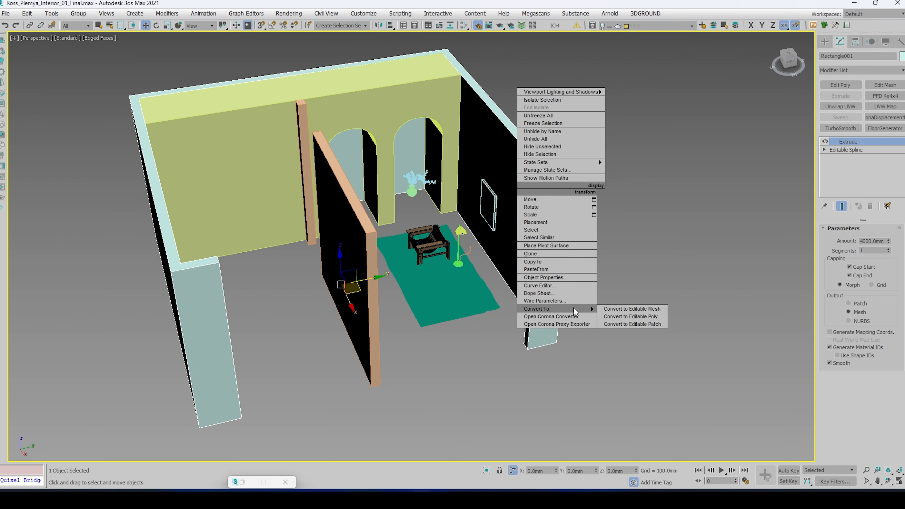
pyautogui.click(618, 319)
pyautogui.click(838, 424)
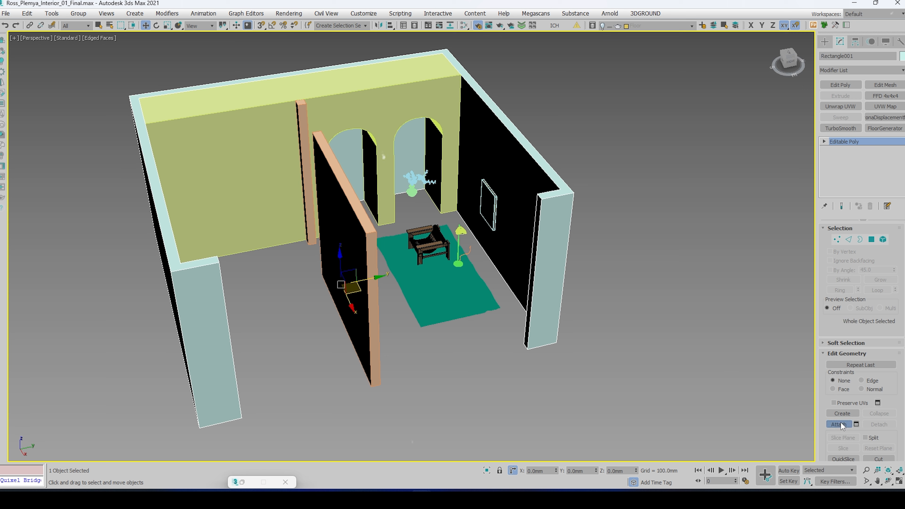
pyautogui.click(334, 114)
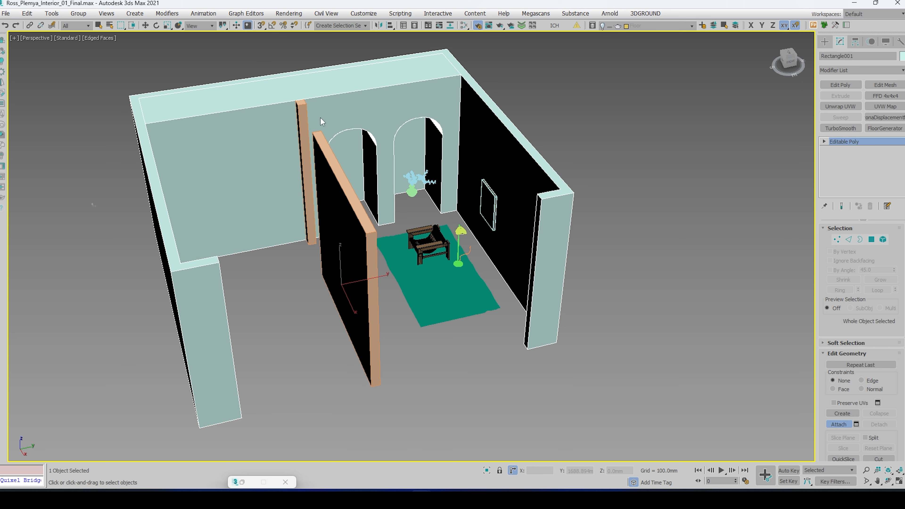
pyautogui.click(304, 116)
pyautogui.click(320, 156)
pyautogui.click(830, 427)
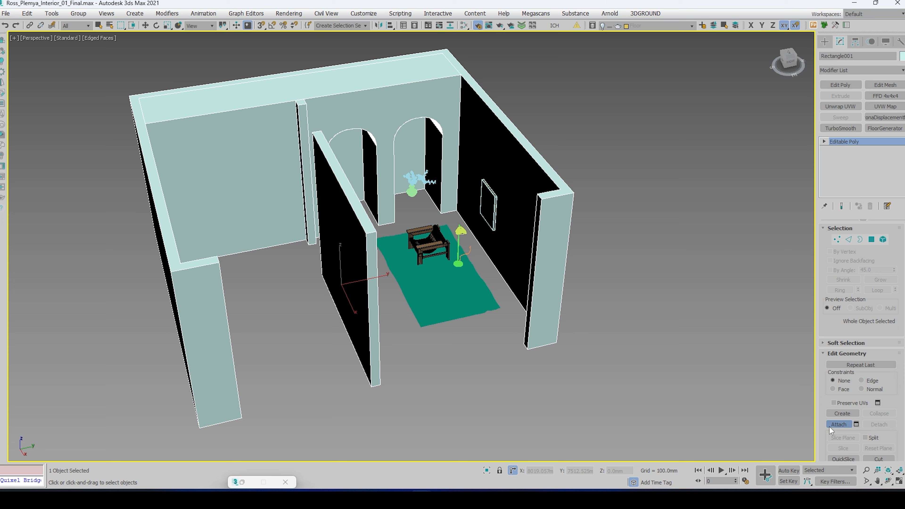
# Move the combined walls to a new layer named Walls and hide that layer.
pyautogui.keyDown('alt'); pyautogui.moveTo(520, 256); pyautogui.dragTo(534, 243, button='middle'); pyautogui.keyUp('alt')
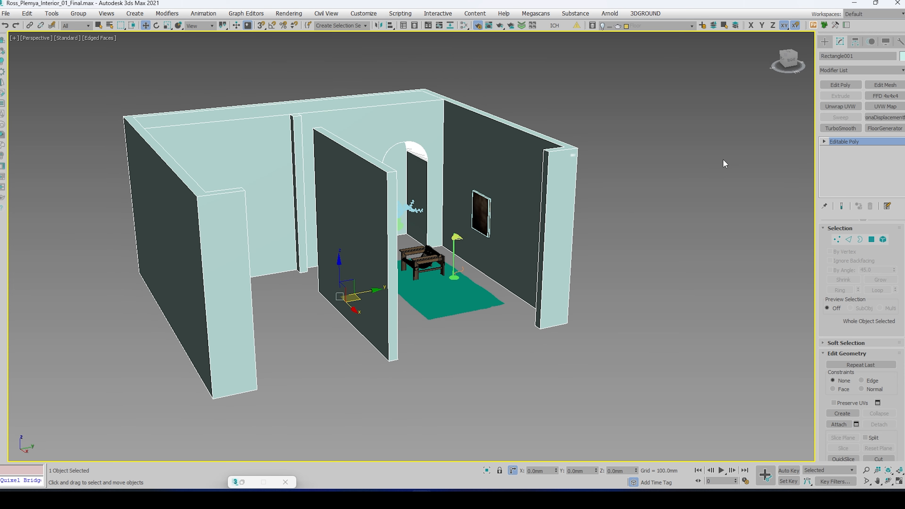
pyautogui.click(702, 25)
pyautogui.write('w')
pyautogui.press('BackSpace')
pyautogui.write('Walls')
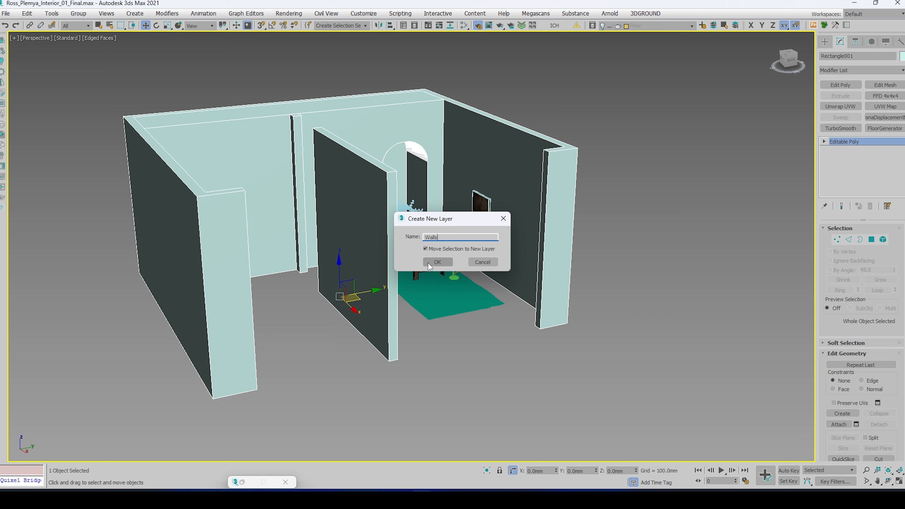
pyautogui.press('Return')
pyautogui.click(662, 26)
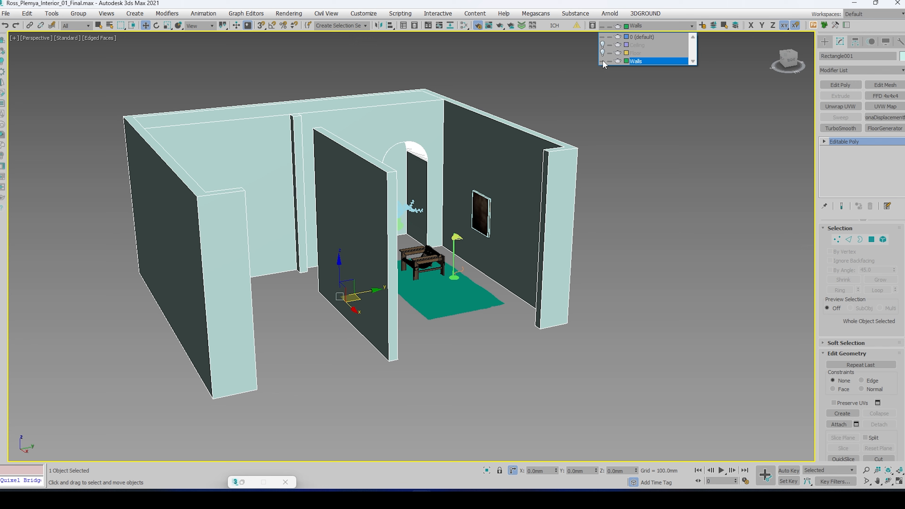
pyautogui.click(603, 61)
# Move the wall picture to a new layer named Decor and hide that layer.
pyautogui.click(488, 211)
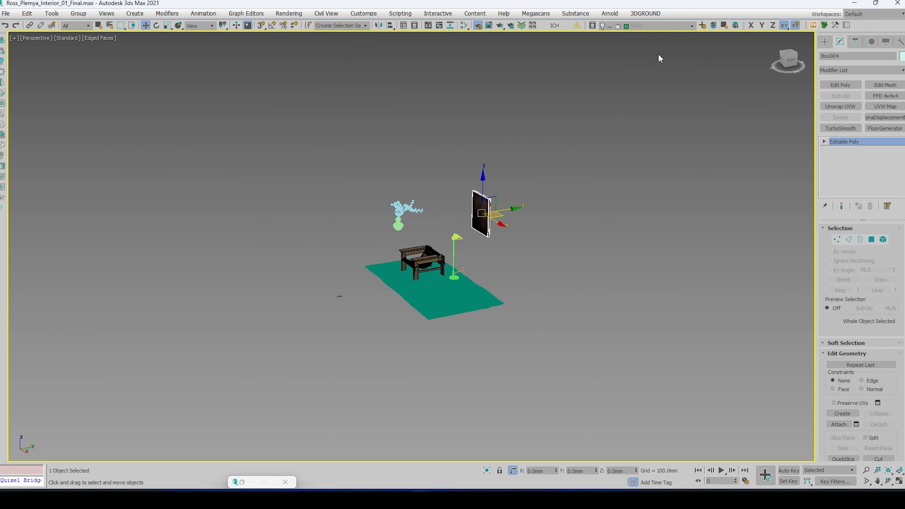
pyautogui.click(703, 25)
pyautogui.hotkey('ctrl', 'a')
pyautogui.write('Decor')
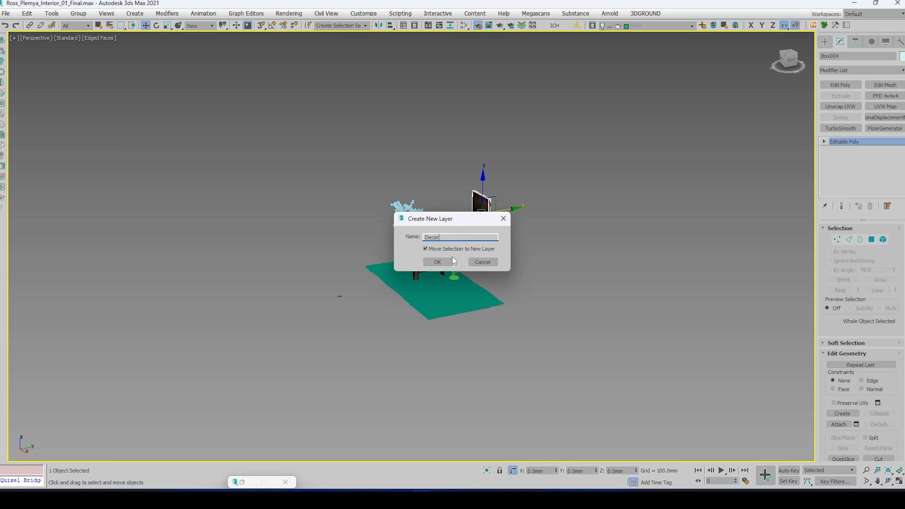
pyautogui.click(438, 261)
pyautogui.click(652, 26)
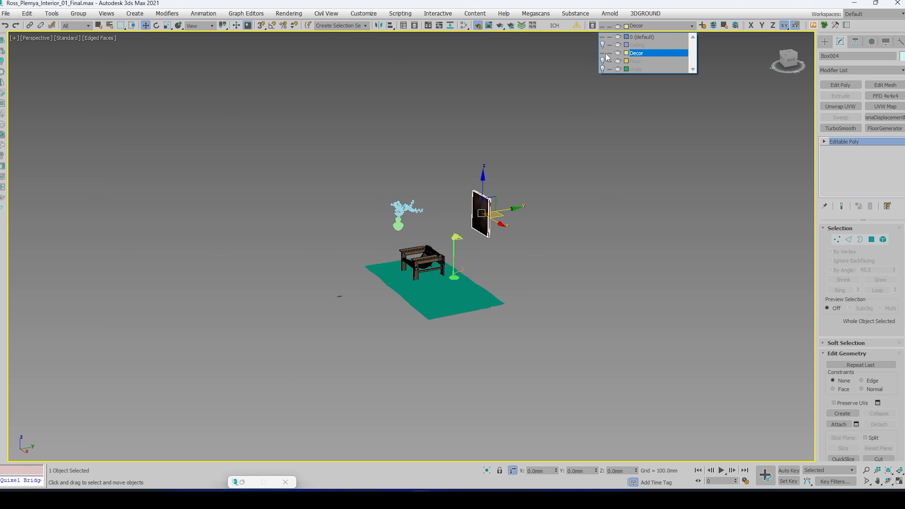
pyautogui.click(602, 53)
# Add the vase group and the carpet to the Decor layer.
pyautogui.click(400, 211)
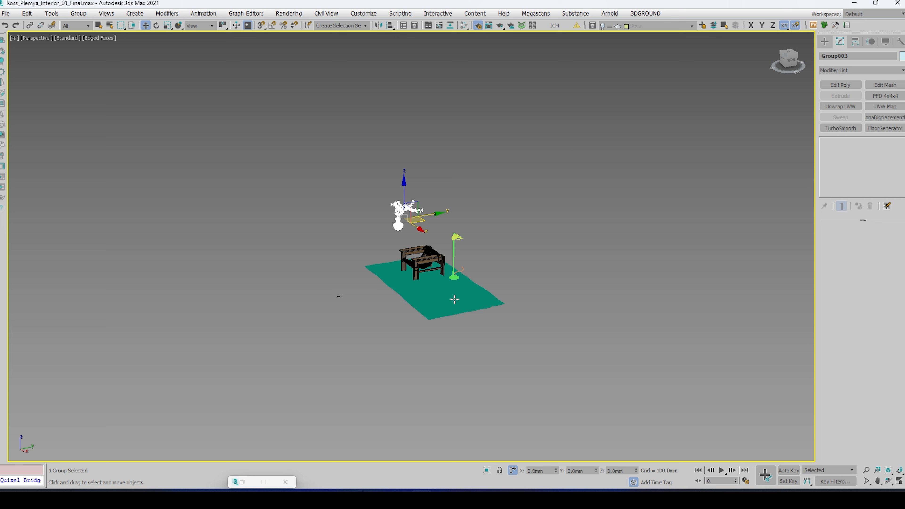
pyautogui.keyDown('ctrl'); pyautogui.click(441, 272); pyautogui.keyUp('ctrl')
pyautogui.click(710, 27)
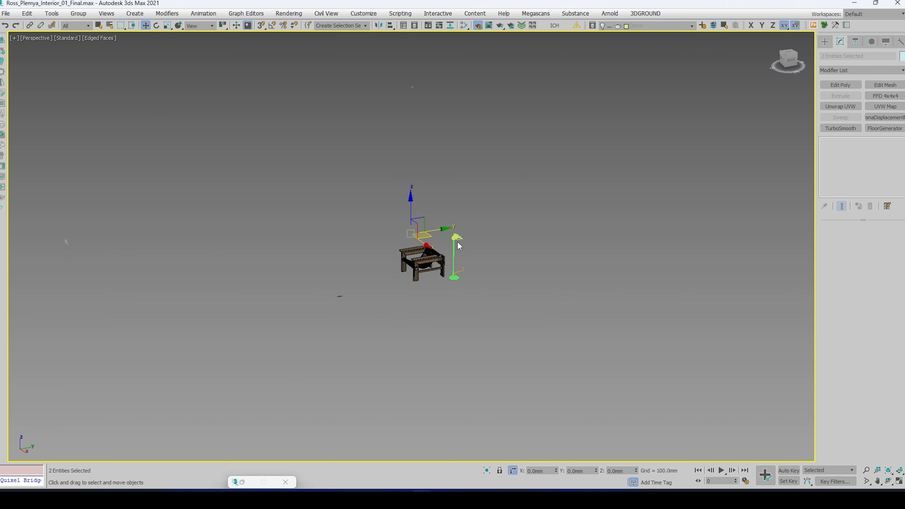
# Move the armchair and the floor lamp to a new layer named Furniture and hide that layer.
pyautogui.click(461, 224)
pyautogui.moveTo(414, 282); pyautogui.dragTo(415, 281)
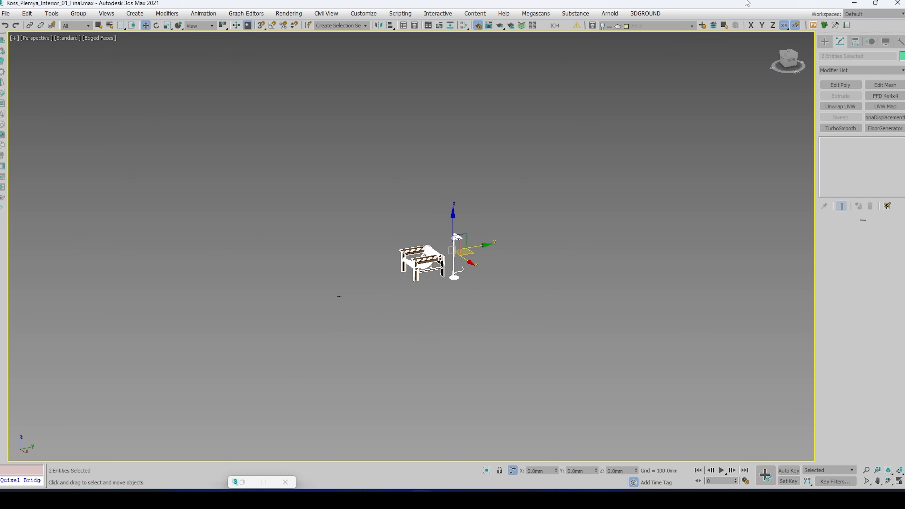
pyautogui.click(703, 25)
pyautogui.write('Fr')
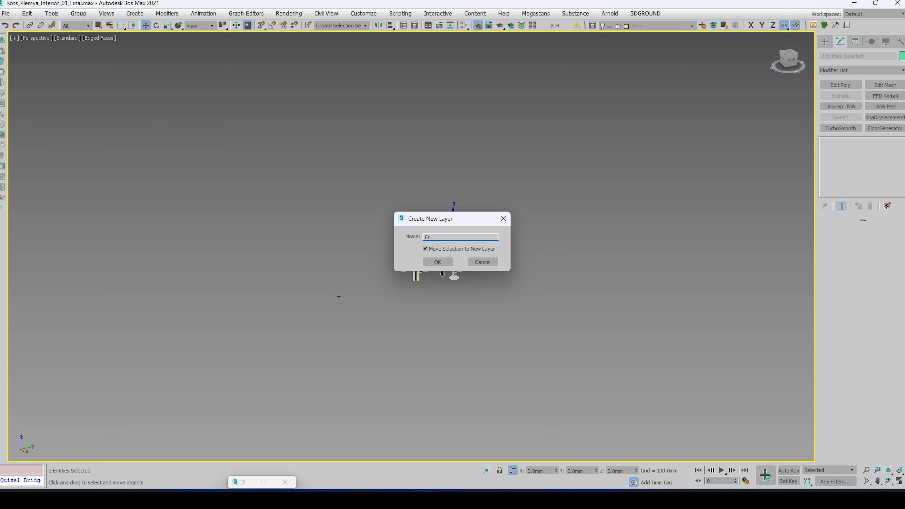
pyautogui.write('urniture')
pyautogui.press('Return')
pyautogui.click(642, 28)
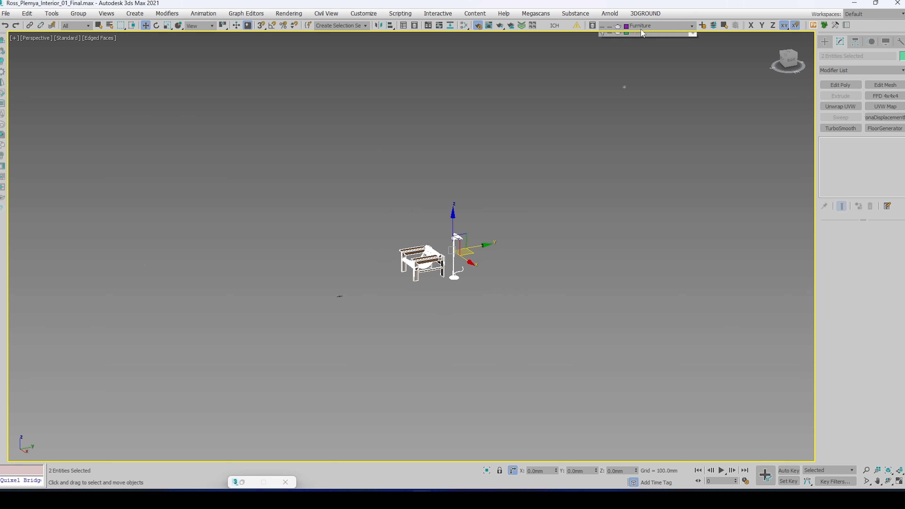
pyautogui.click(605, 71)
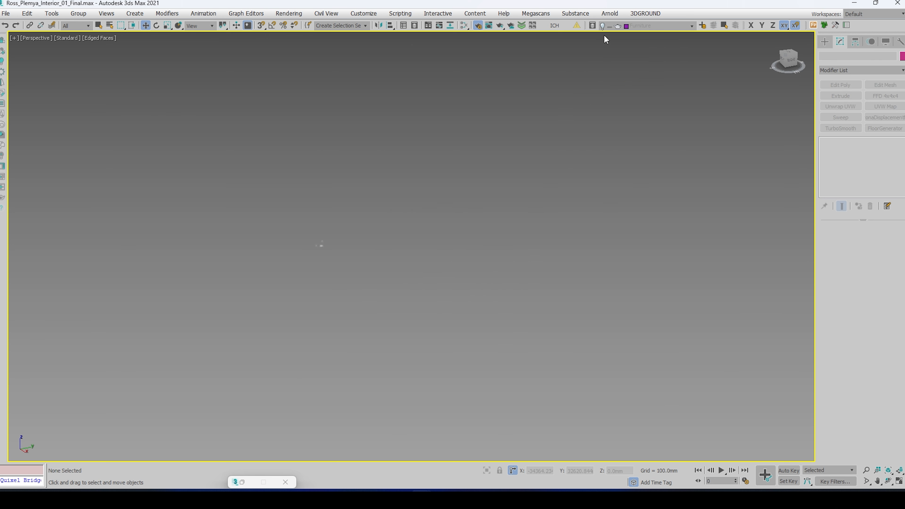
# Unhide the Ceiling, Decor, Floor, Furniture and Walls layers.
pyautogui.click(636, 26)
pyautogui.click(603, 45)
pyautogui.click(602, 53)
pyautogui.click(602, 61)
pyautogui.click(602, 69)
pyautogui.click(602, 77)
# Place a targeted CoronaCam in the top view, aimed from beyond the partition toward the carpet, with a target distance of about 2903 mm.
pyautogui.hotkey('alt', 'w')
pyautogui.click(325, 141)
pyautogui.hotkey('alt', 'w')
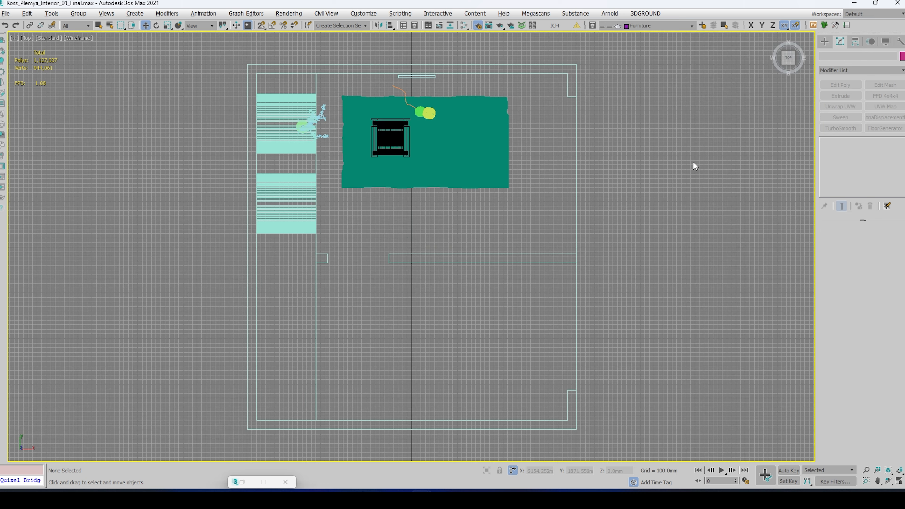
pyautogui.click(824, 41)
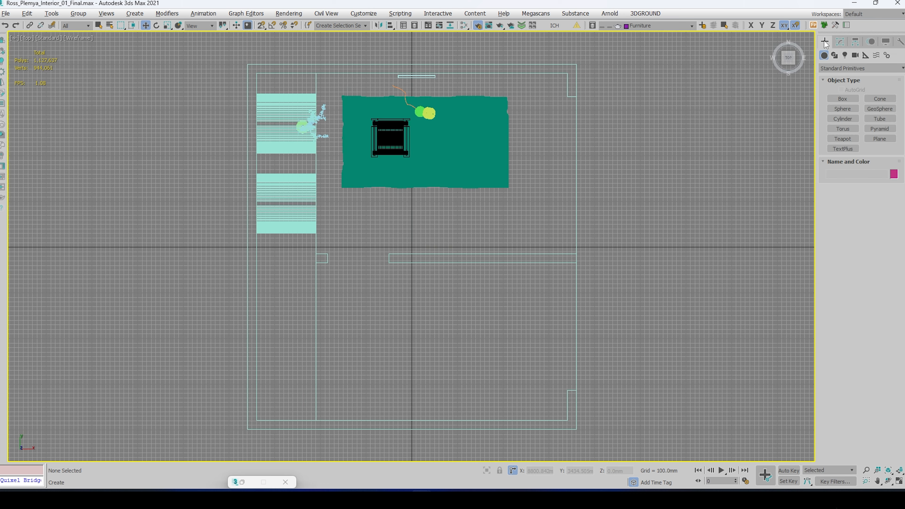
pyautogui.click(855, 55)
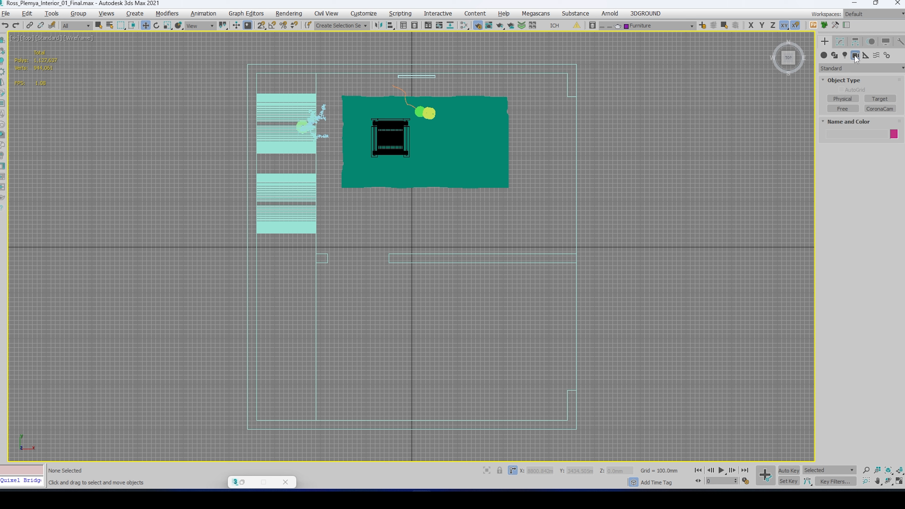
pyautogui.click(873, 109)
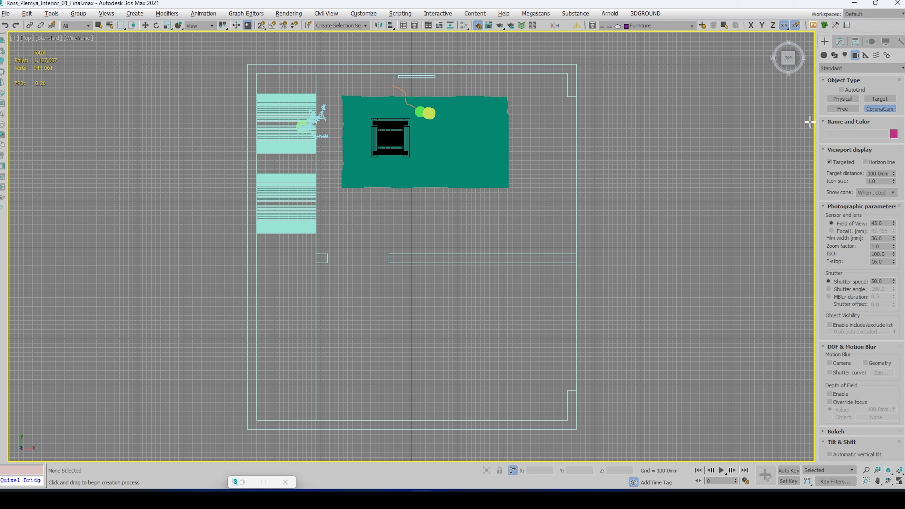
pyautogui.moveTo(348, 340); pyautogui.dragTo(364, 207)
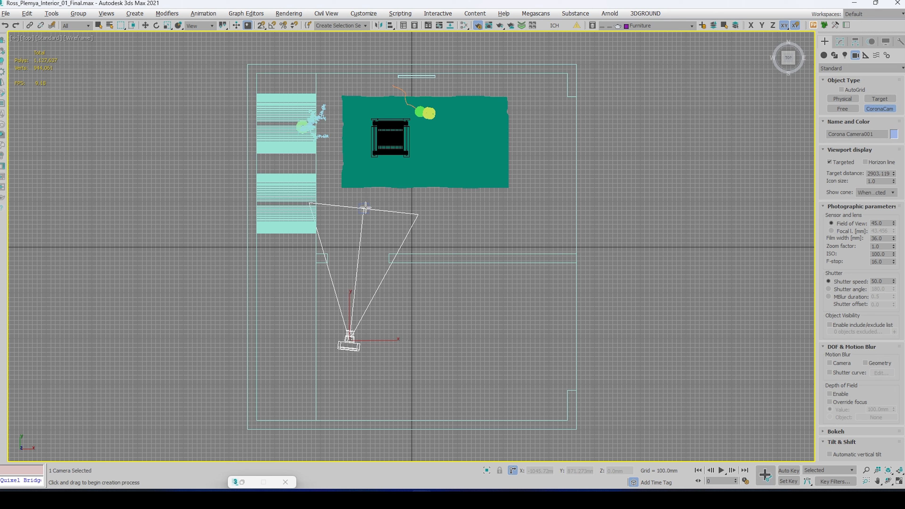
pyautogui.press('w')
# Reset the camera target's absolute X and Y positions to 0.
pyautogui.click(365, 209)
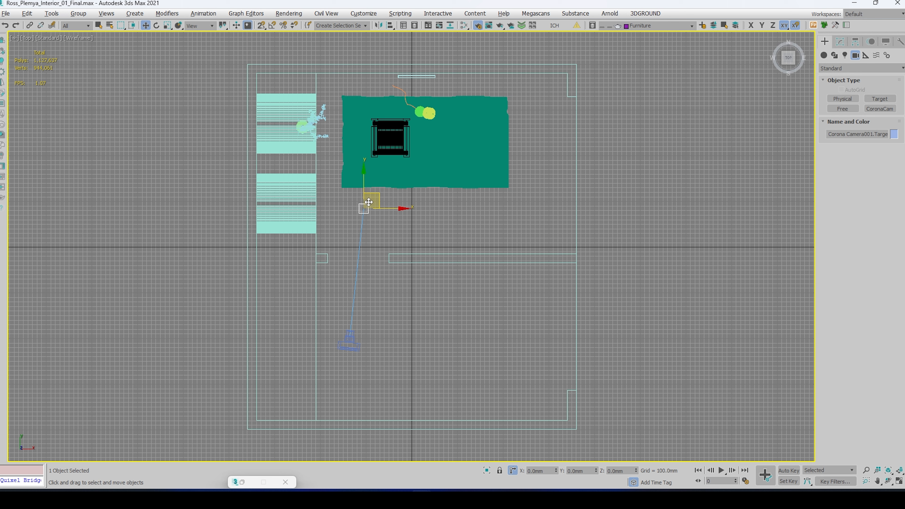
pyautogui.click(513, 471)
pyautogui.rightClick(557, 471)
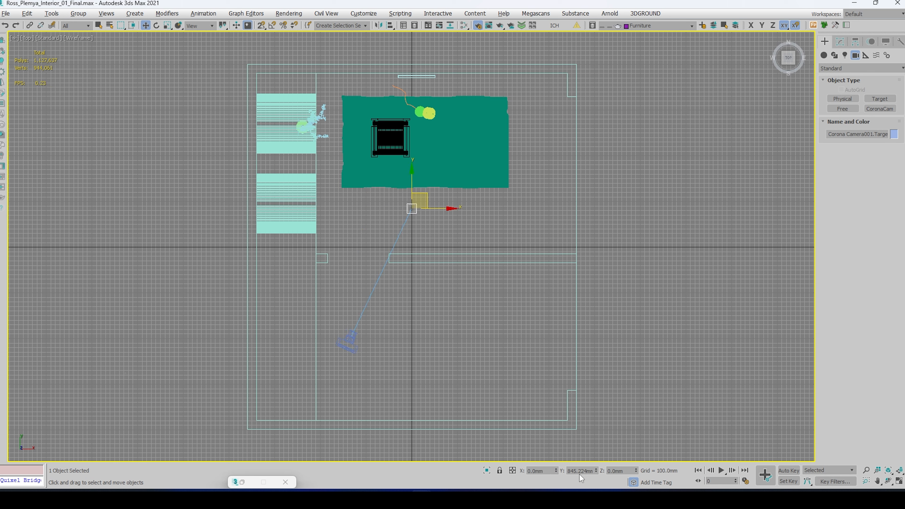
pyautogui.rightClick(596, 472)
# Reset the Corona camera's X and Y positions to 0, look through the camera and zoom its view out.
pyautogui.click(350, 348)
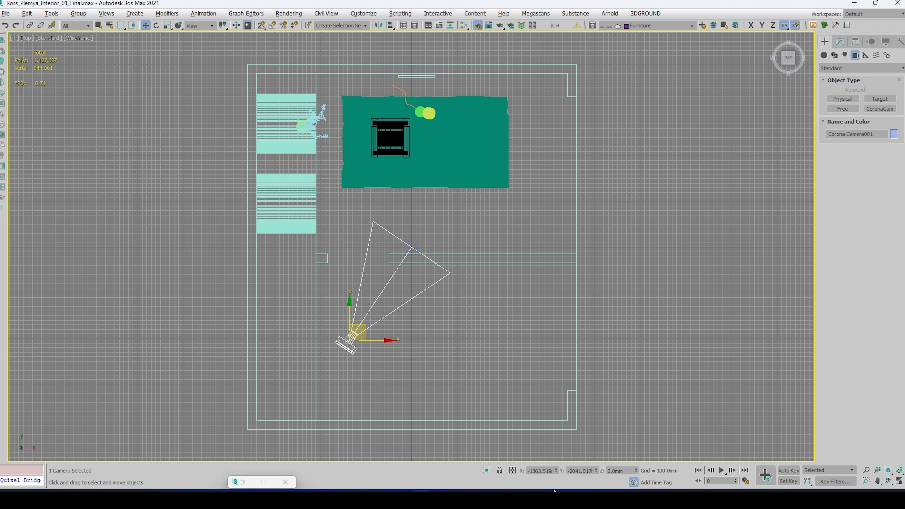
pyautogui.rightClick(556, 471)
pyautogui.rightClick(595, 471)
pyautogui.press('c')
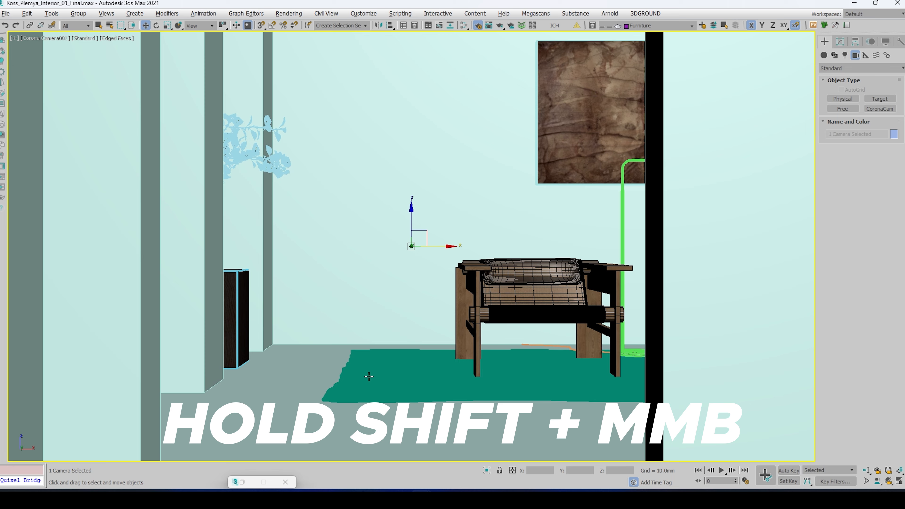
pyautogui.scroll(-3, 453, 284)
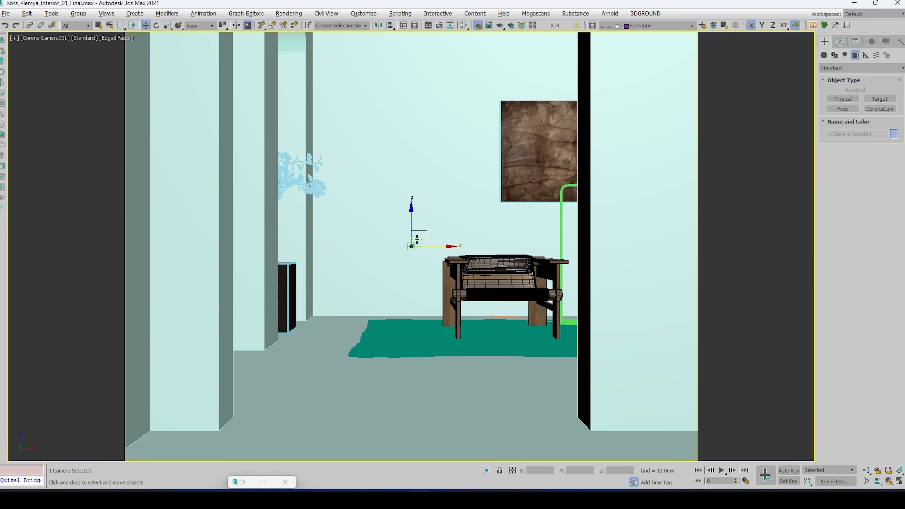
# Select the viewport's Corona camera, set its field of view to 30 and bring up the render setup.
pyautogui.keyDown('shift'); pyautogui.moveTo(408, 215); pyautogui.dragTo(408, 239, button='middle'); pyautogui.keyUp('shift')
pyautogui.click(37, 37)
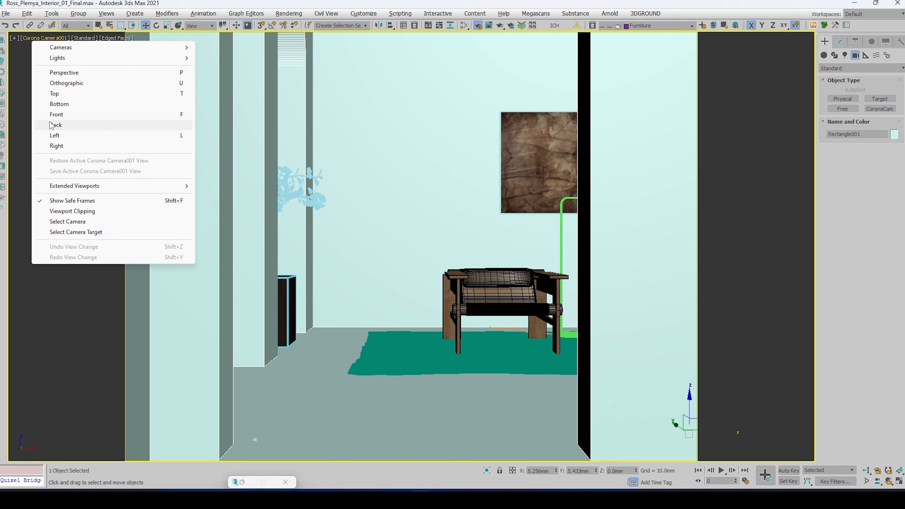
pyautogui.click(68, 221)
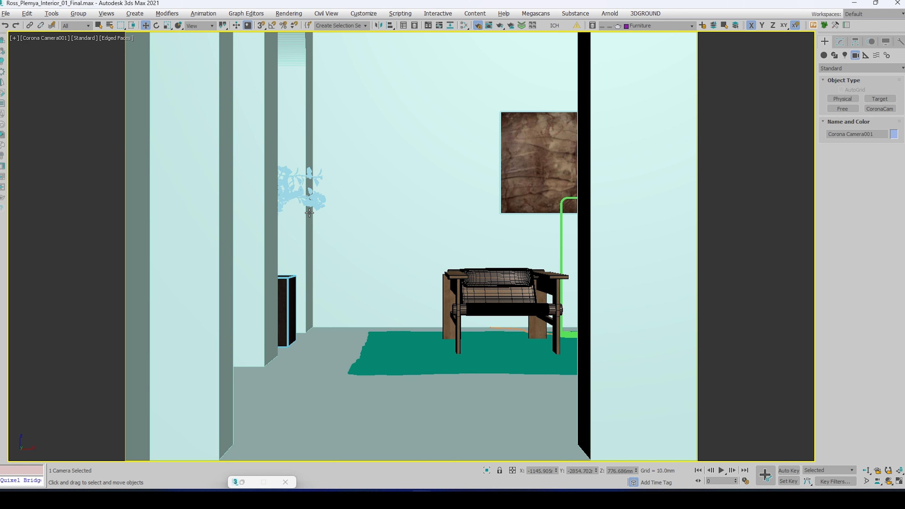
pyautogui.click(841, 42)
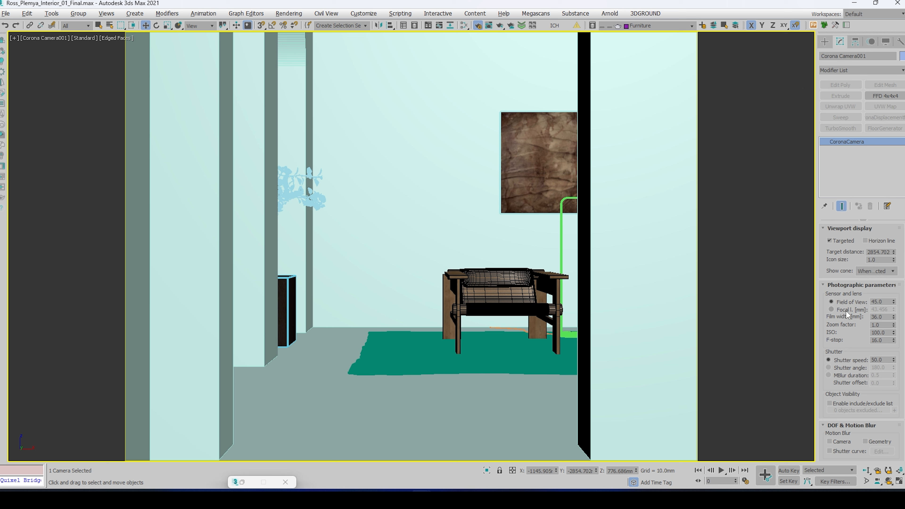
pyautogui.doubleClick(878, 301)
pyautogui.write('30')
pyautogui.press('Return')
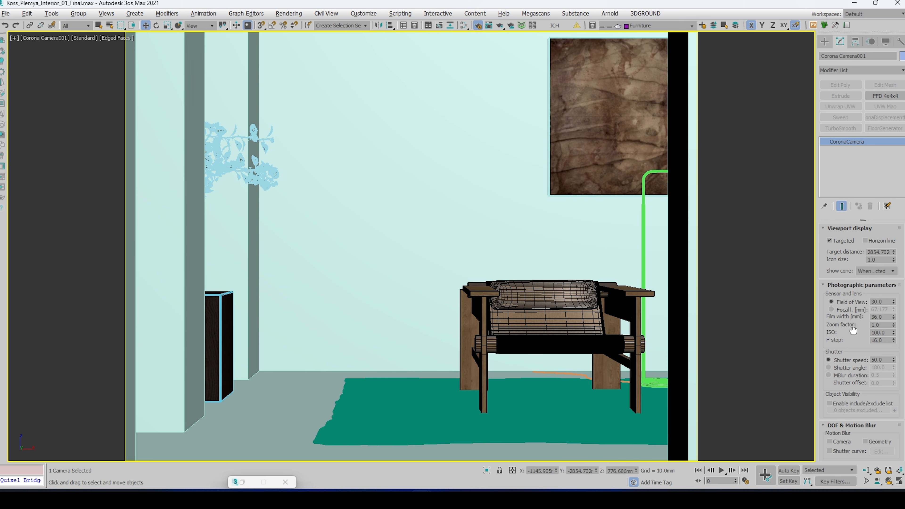
pyautogui.scroll(-6, 850, 328)
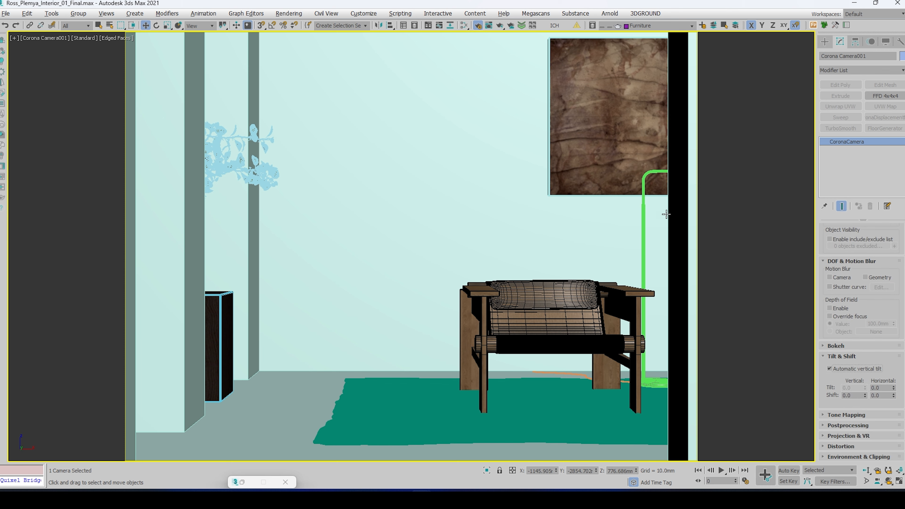
pyautogui.click(242, 482)
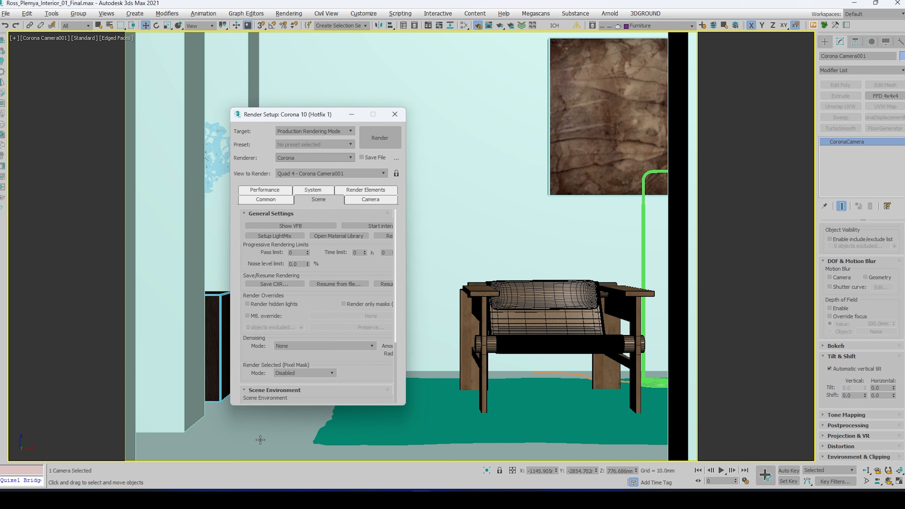
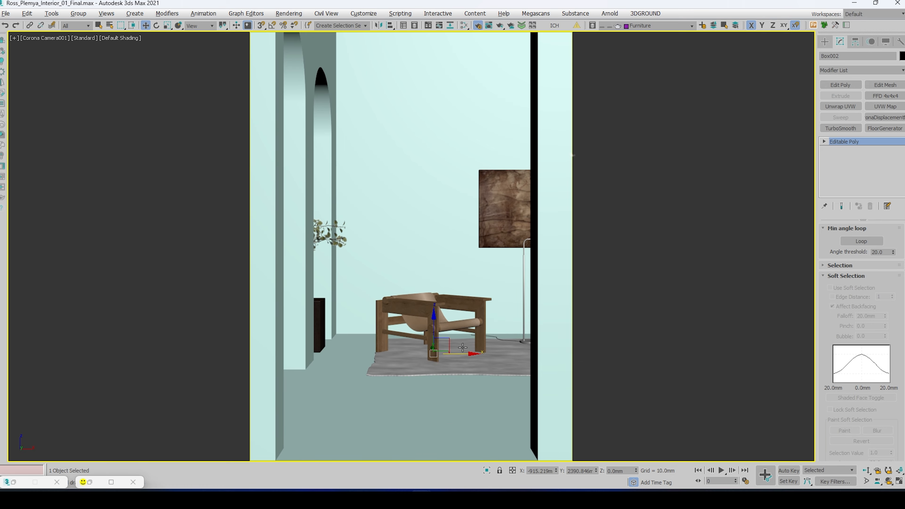
# Select the carpet and examine in the front view how it sits on the floor level.
pyautogui.click(423, 367)
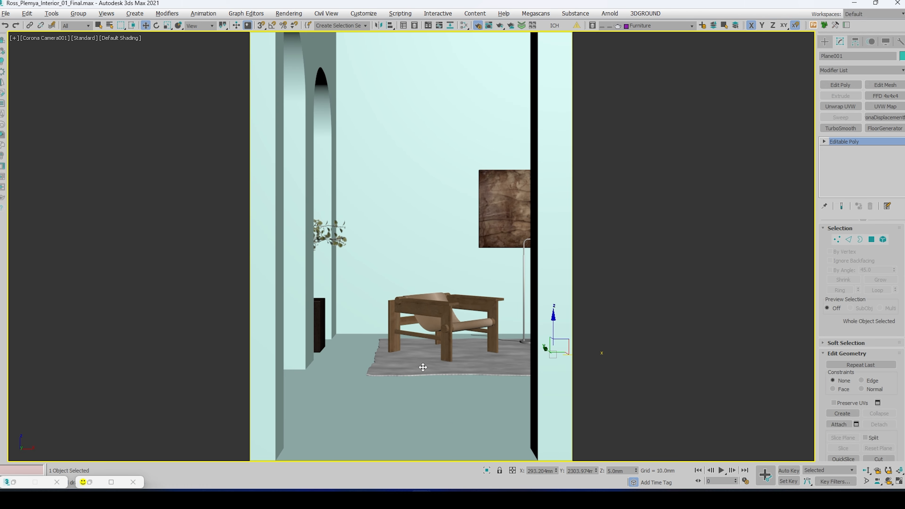
pyautogui.hotkey('alt', 'w')
pyautogui.hotkey('alt', 'w')
pyautogui.scroll(5, 613, 190)
pyautogui.scroll(-8, 610, 192)
pyautogui.scroll(10, 502, 207)
pyautogui.scroll(-4, 503, 207)
pyautogui.scroll(-2, 418, 205)
pyautogui.scroll(12, 298, 182)
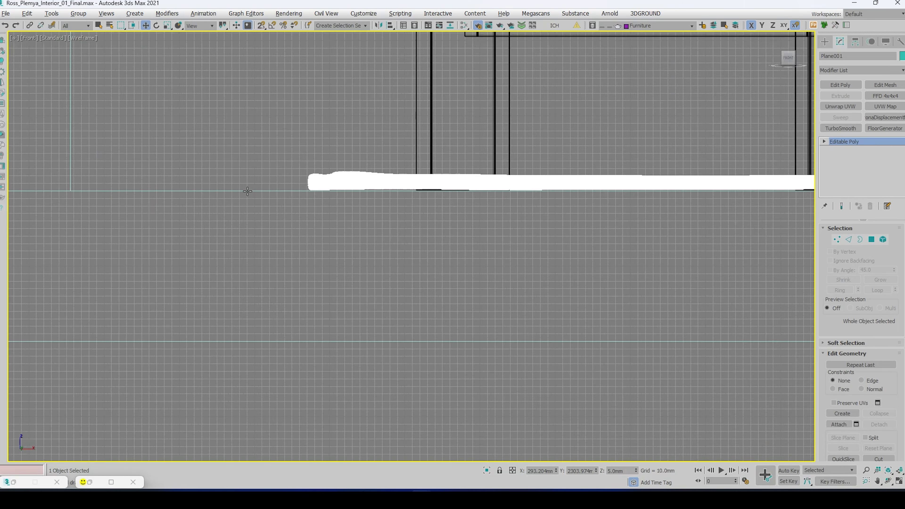
pyautogui.scroll(-12, 298, 181)
pyautogui.hotkey('alt', 'w')
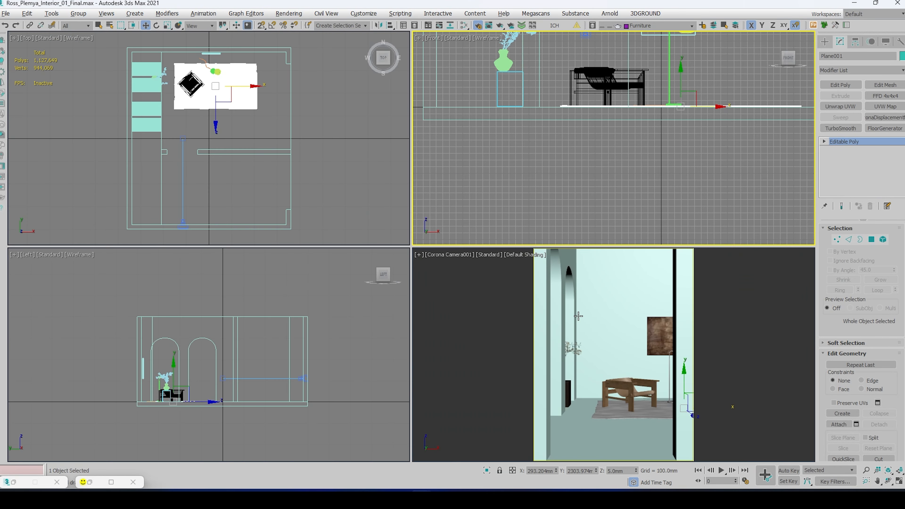
pyautogui.rightClick(499, 295)
pyautogui.hotkey('alt', 'w')
# Move the floor lamp along X to behind the armchair and shift the wall picture about 316 mm along X toward the partition.
pyautogui.click(524, 264)
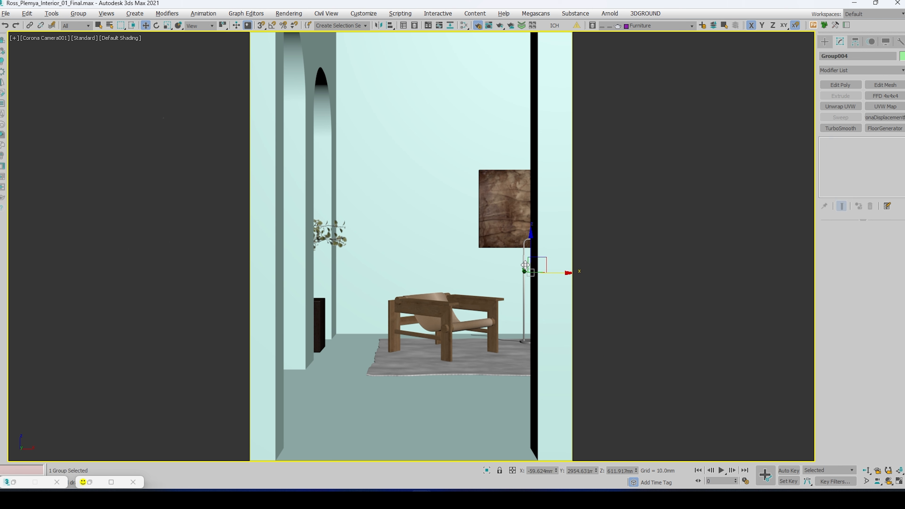
pyautogui.moveTo(559, 272); pyautogui.dragTo(497, 281)
pyautogui.click(492, 199)
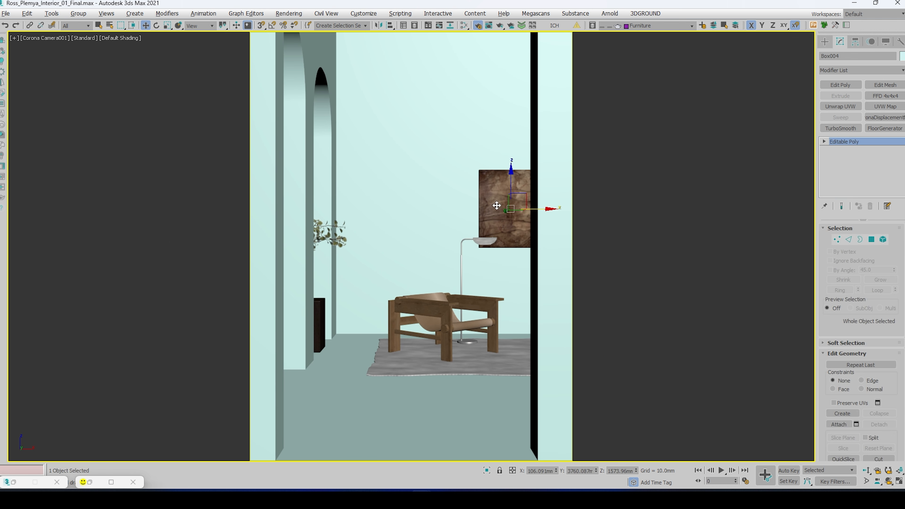
pyautogui.moveTo(534, 212); pyautogui.dragTo(561, 215)
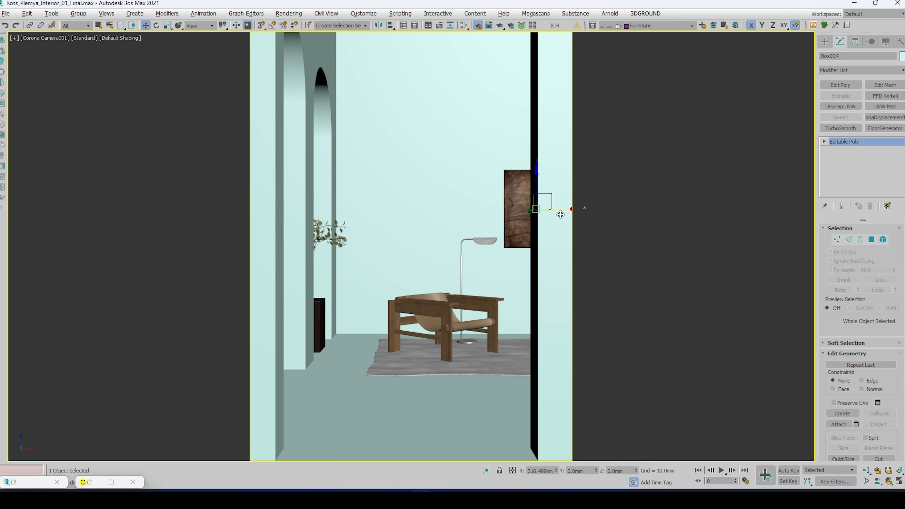
# Move the plant vase slightly along X so it stands out from behind the arched wall.
pyautogui.click(317, 235)
pyautogui.press('F3')
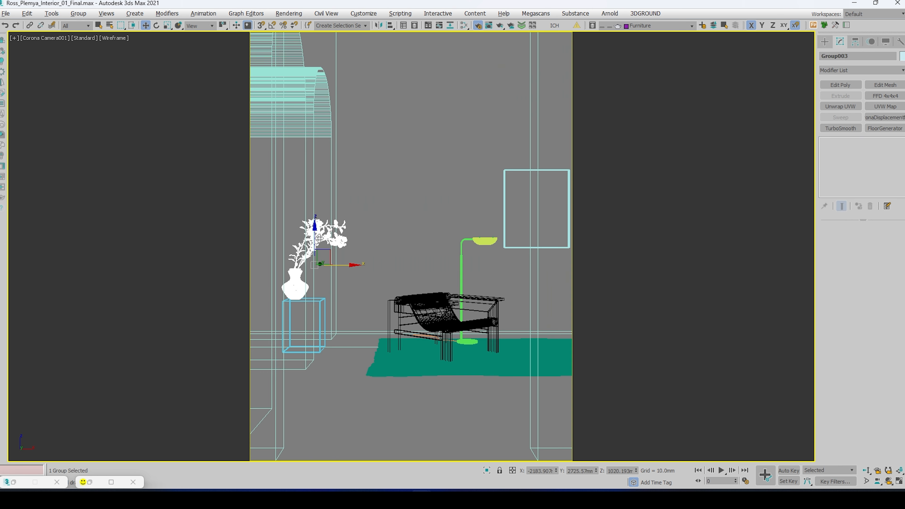
pyautogui.moveTo(337, 266); pyautogui.dragTo(353, 267)
pyautogui.click(435, 142)
pyautogui.press('F3')
# Create a CoronaLegacyMtl material in the Slate Material Editor and display its parameters.
pyautogui.press('m')
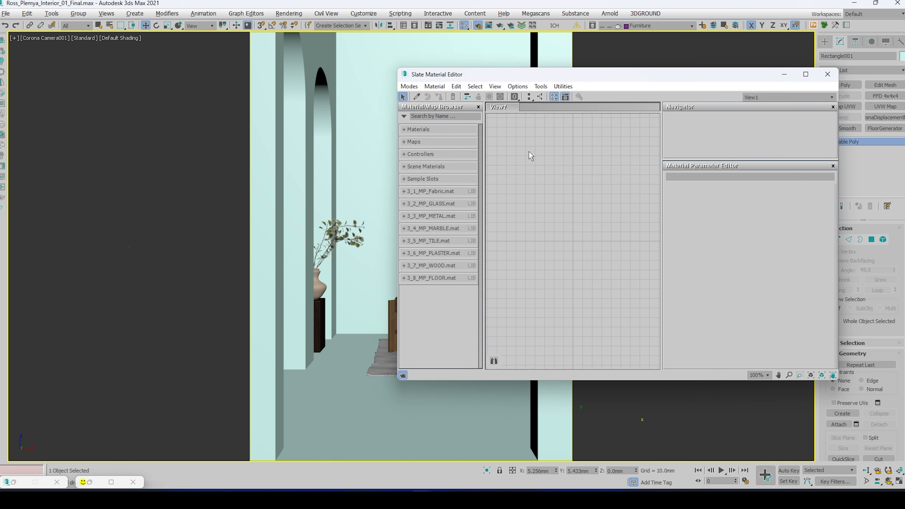
pyautogui.moveTo(496, 77); pyautogui.dragTo(368, 100)
pyautogui.scroll(-2, 443, 171)
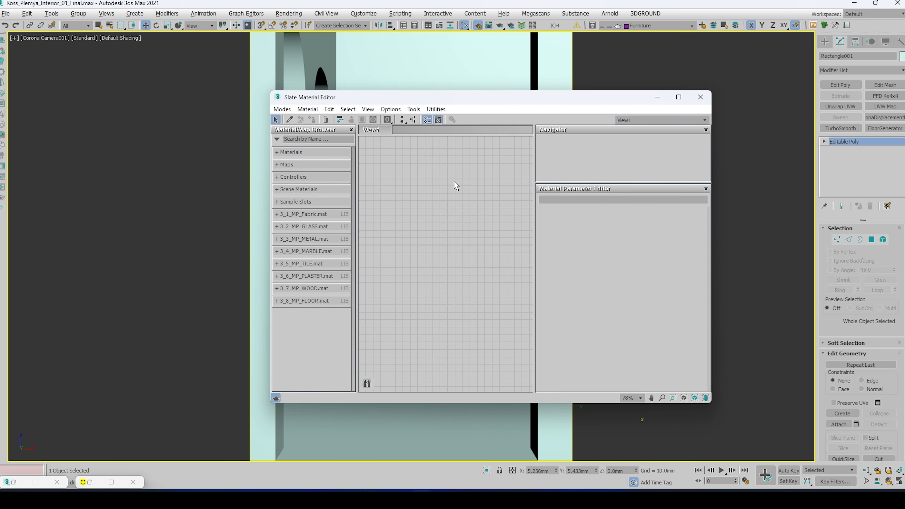
pyautogui.rightClick(410, 197)
pyautogui.moveTo(442, 203)
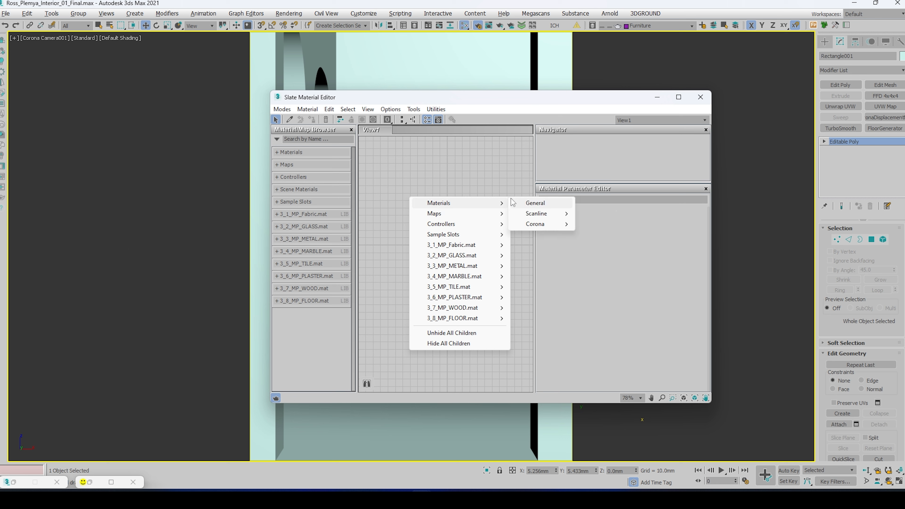
pyautogui.moveTo(542, 223)
pyautogui.click(606, 251)
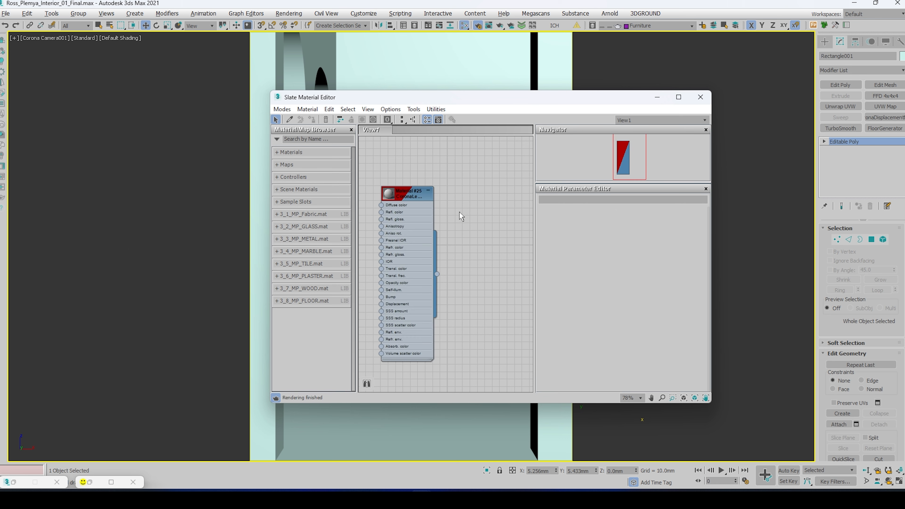
pyautogui.doubleClick(407, 215)
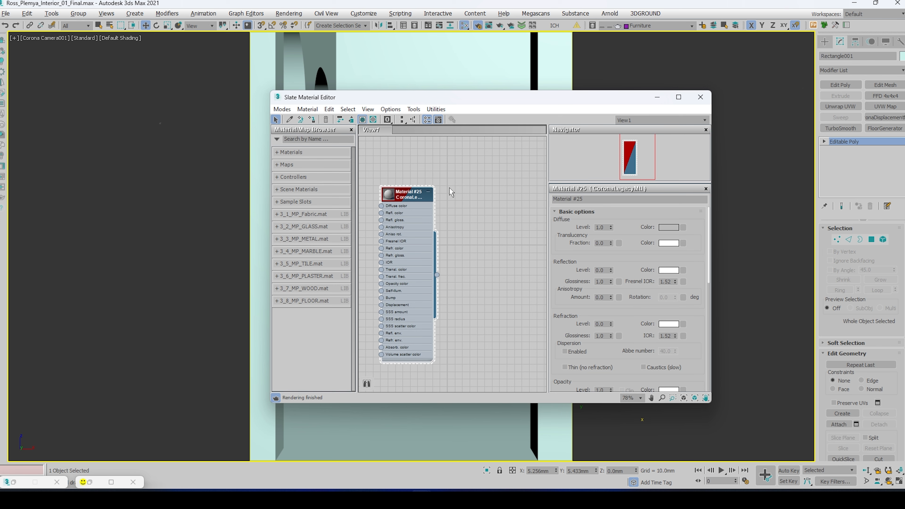
# Enable the render setup's material override and assign the CoronaLegacyMtl material to it as an instance.
pyautogui.press('F10')
pyautogui.click(520, 173)
pyautogui.scroll(-5, 497, 243)
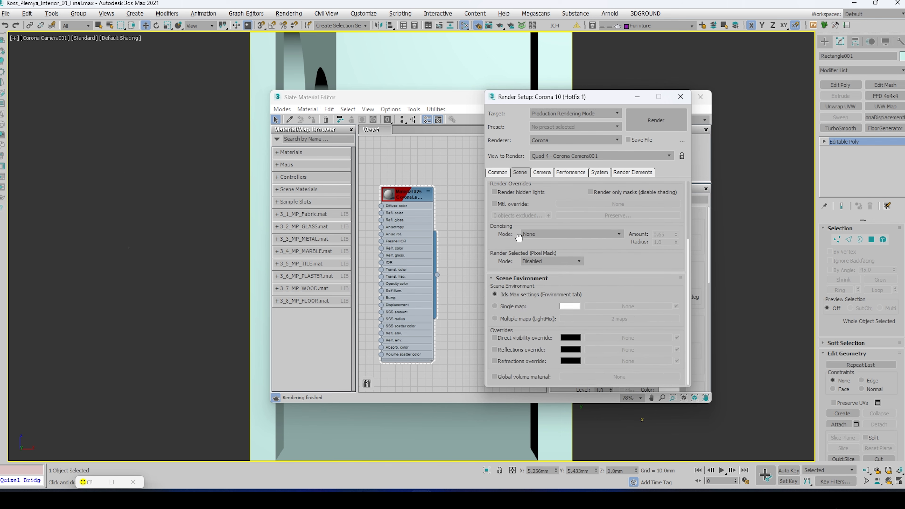
pyautogui.click(495, 241)
pyautogui.moveTo(410, 97); pyautogui.dragTo(179, 99)
pyautogui.moveTo(532, 100); pyautogui.dragTo(571, 104)
pyautogui.moveTo(208, 277); pyautogui.dragTo(649, 246)
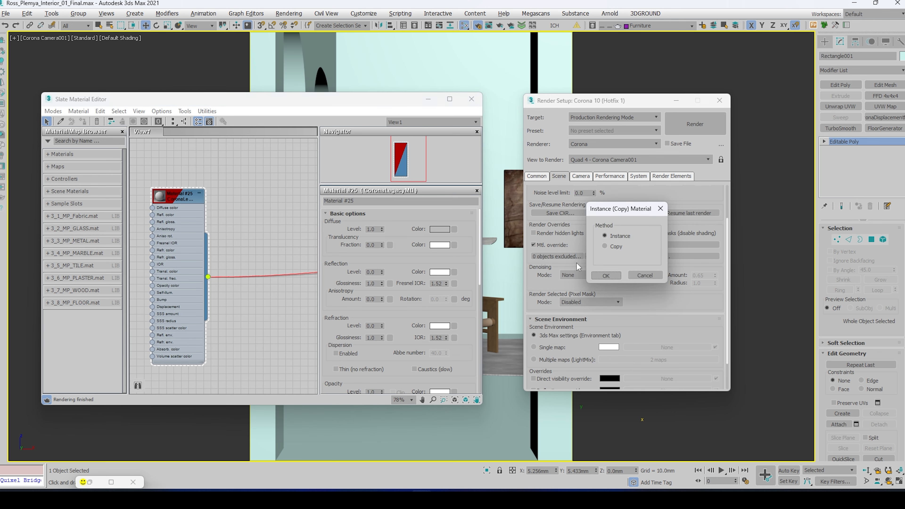
pyautogui.click(606, 276)
pyautogui.click(428, 100)
# Start an interactive render of the Corona camera view, check it and minimize the frame buffer.
pyautogui.hotkey('shift', 'q')
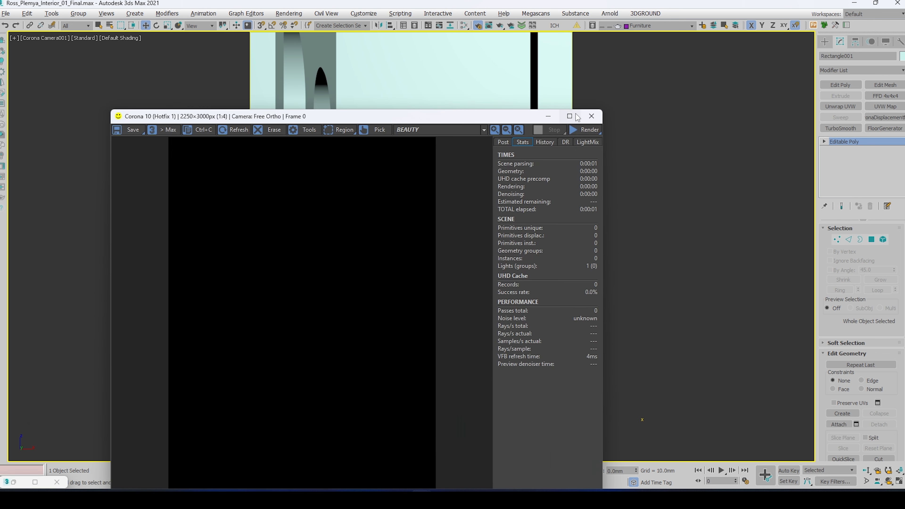
pyautogui.click(582, 132)
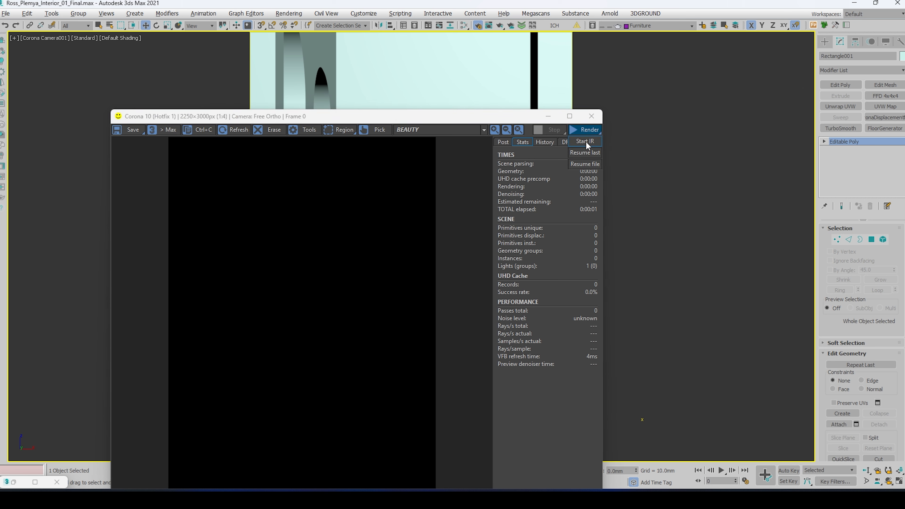
pyautogui.click(586, 140)
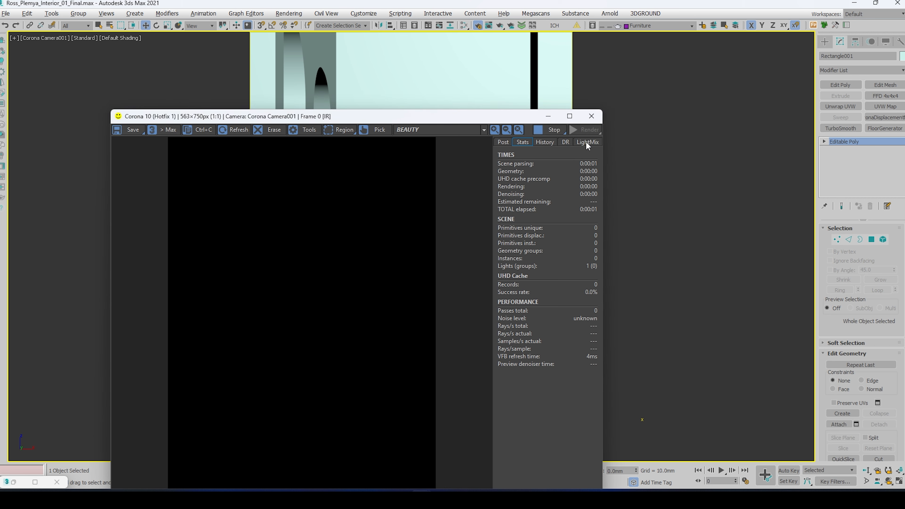
pyautogui.moveTo(459, 116); pyautogui.dragTo(525, 49)
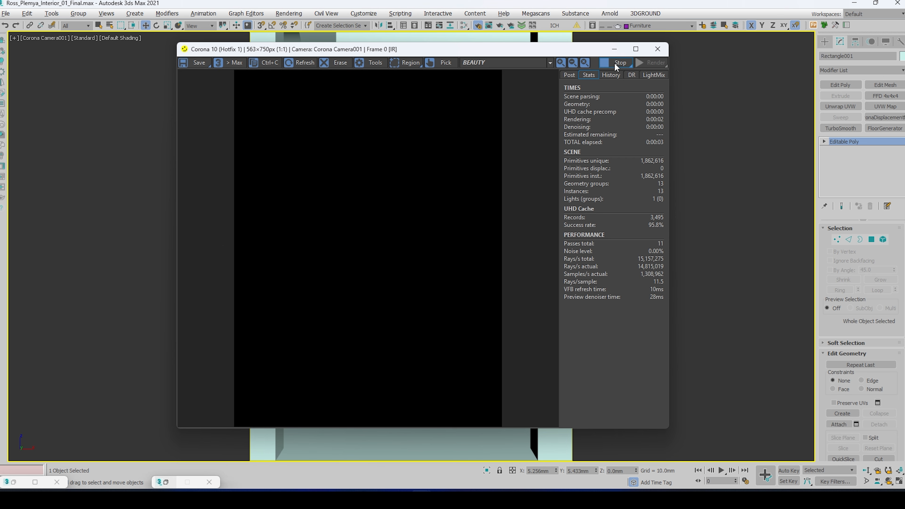
pyautogui.click(614, 49)
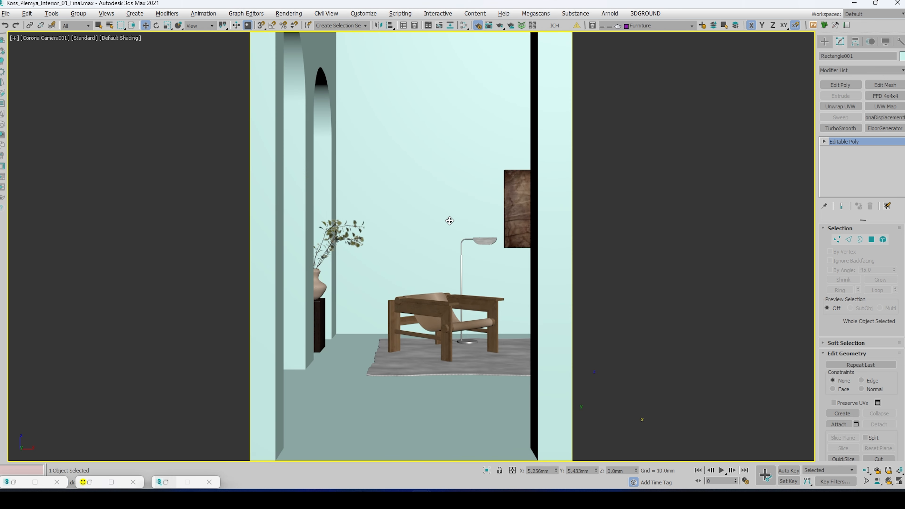
# Add a CoronaSky map above the override material in the Slate Material Editor and display its parameters.
pyautogui.press('m')
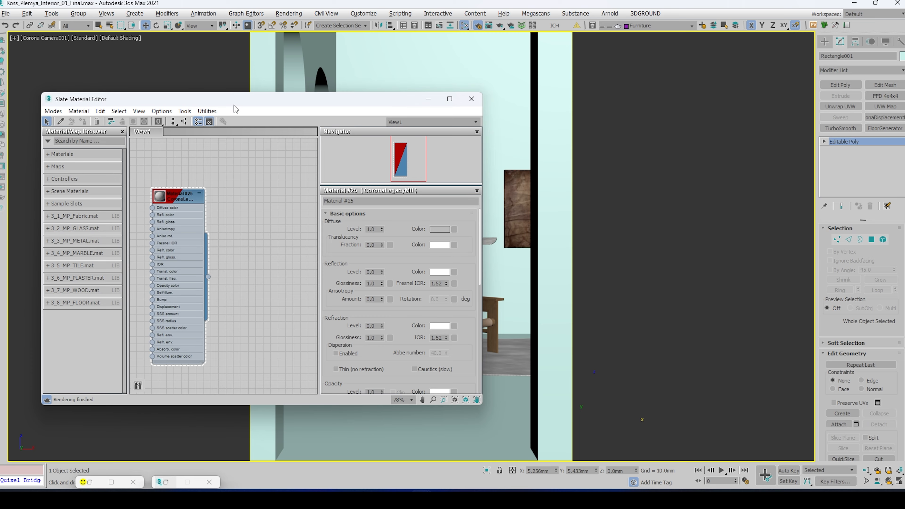
pyautogui.moveTo(235, 99); pyautogui.dragTo(390, 106)
pyautogui.moveTo(342, 226); pyautogui.dragTo(378, 355, button='middle')
pyautogui.rightClick(347, 202)
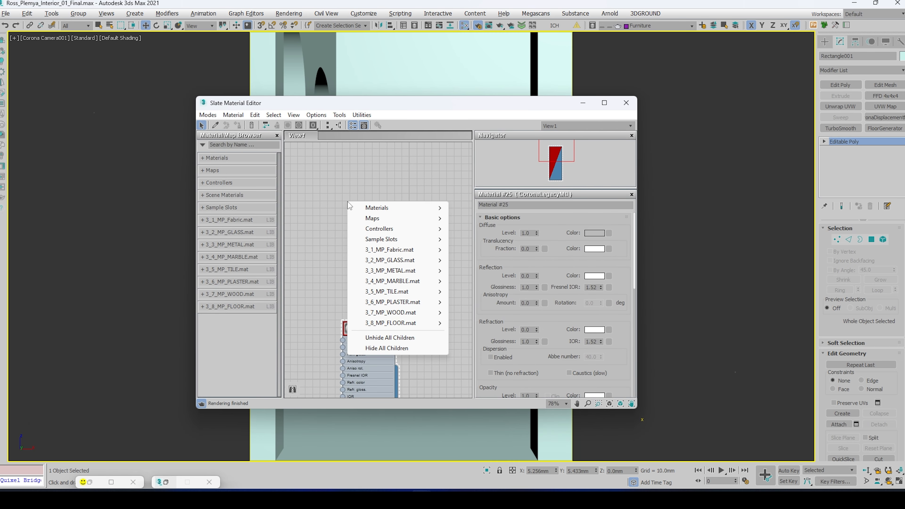
pyautogui.moveTo(379, 222)
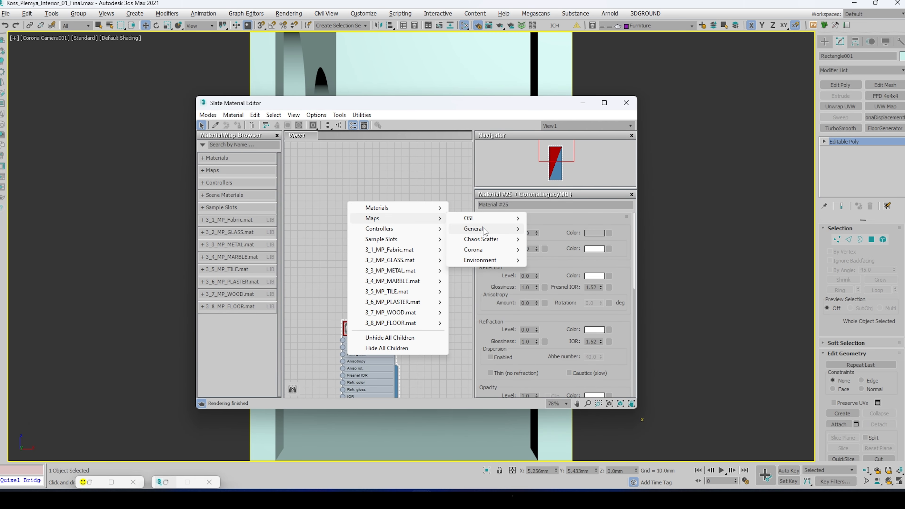
pyautogui.moveTo(474, 250)
pyautogui.click(569, 402)
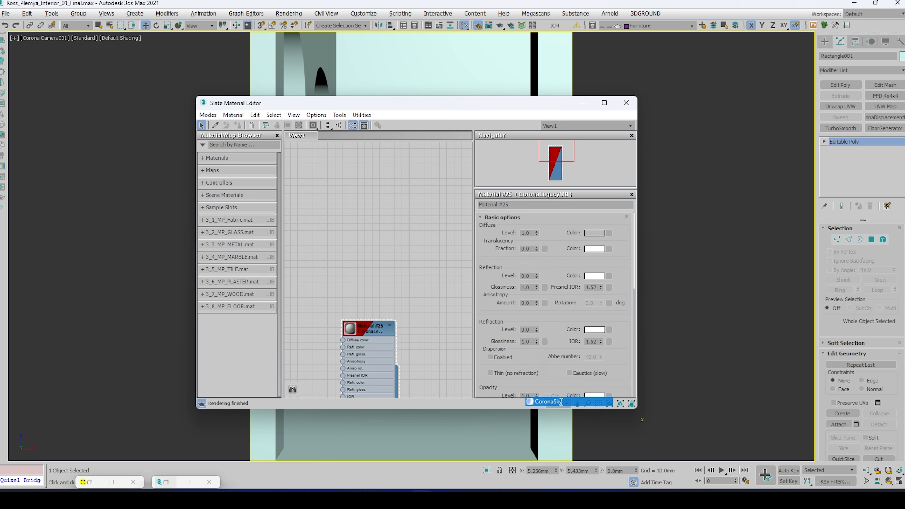
pyautogui.moveTo(355, 208); pyautogui.dragTo(375, 247)
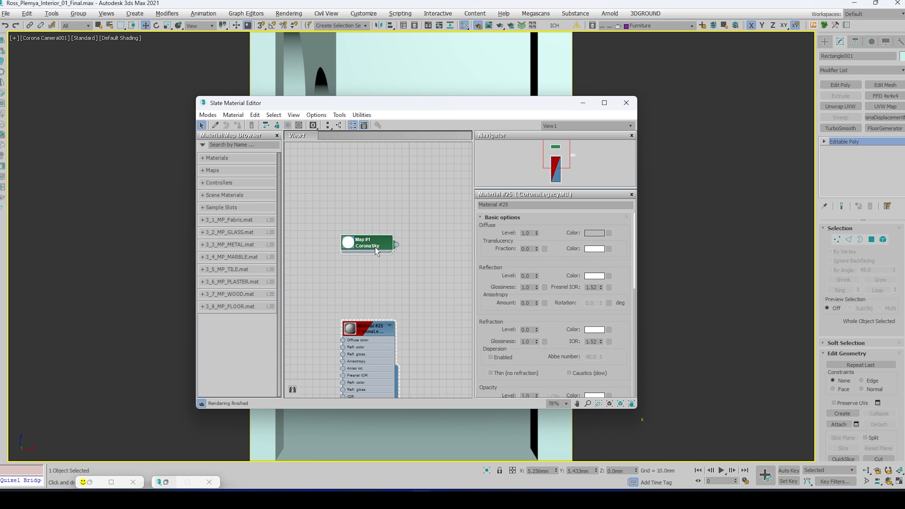
pyautogui.doubleClick(388, 244)
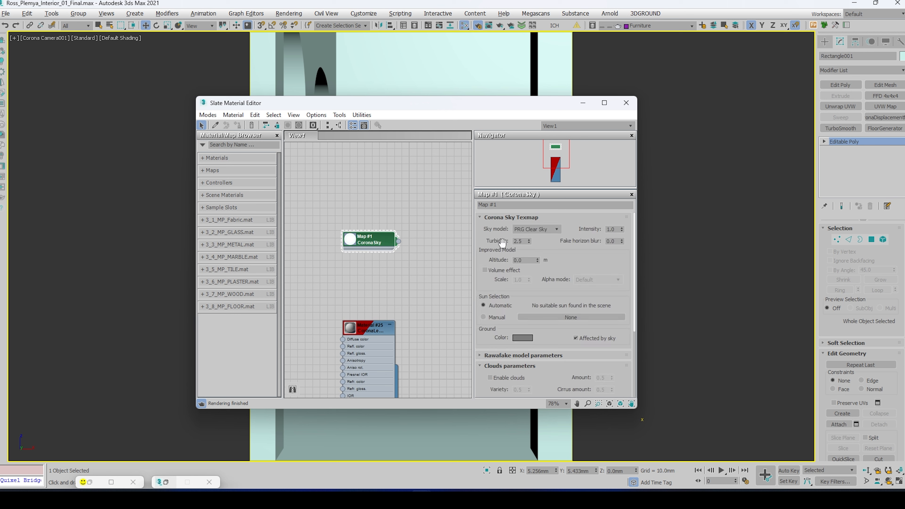
# Set the CoronaSky map to the Hosek & Wilkie model with a turbidity of 1.7 and an intensity of 0.05.
pyautogui.click(543, 230)
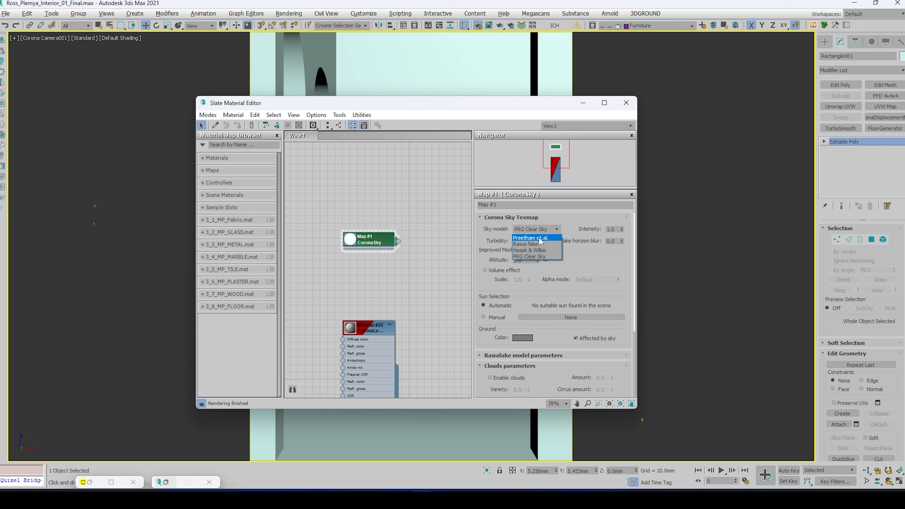
pyautogui.click(531, 256)
pyautogui.moveTo(529, 243); pyautogui.dragTo(529, 271)
pyautogui.rightClick(622, 229)
pyautogui.click(617, 229)
pyautogui.write('5')
pyautogui.press('Return')
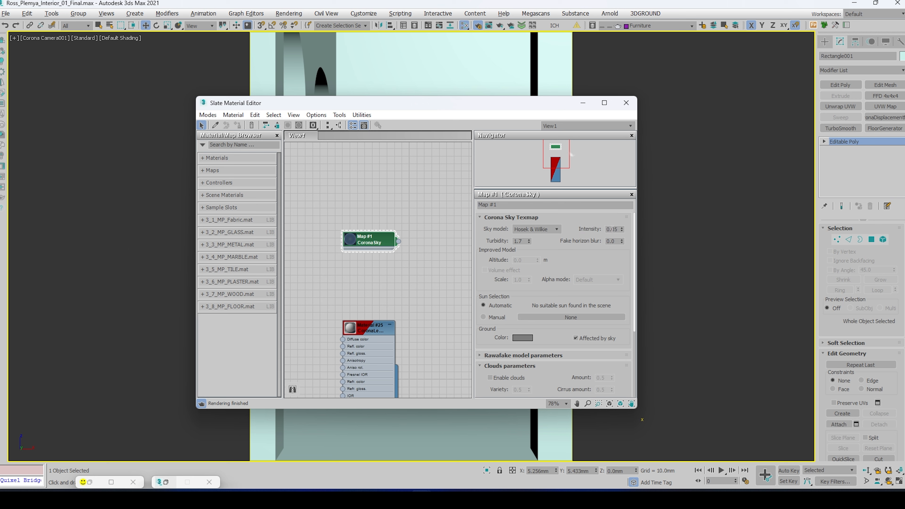
# Set the render setup's scene environment to a single map and assign the CoronaSky map to it as an instance.
pyautogui.press('F10')
pyautogui.moveTo(569, 104); pyautogui.dragTo(564, 104)
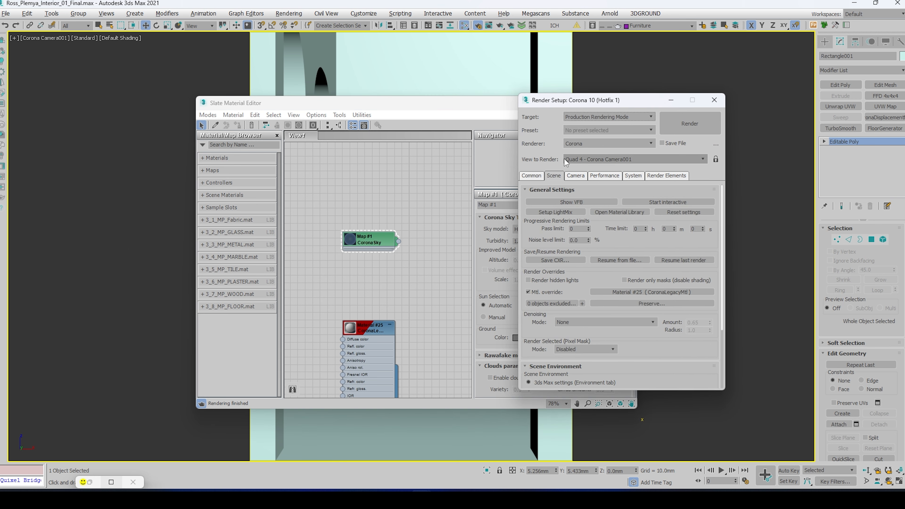
pyautogui.scroll(-3, 564, 271)
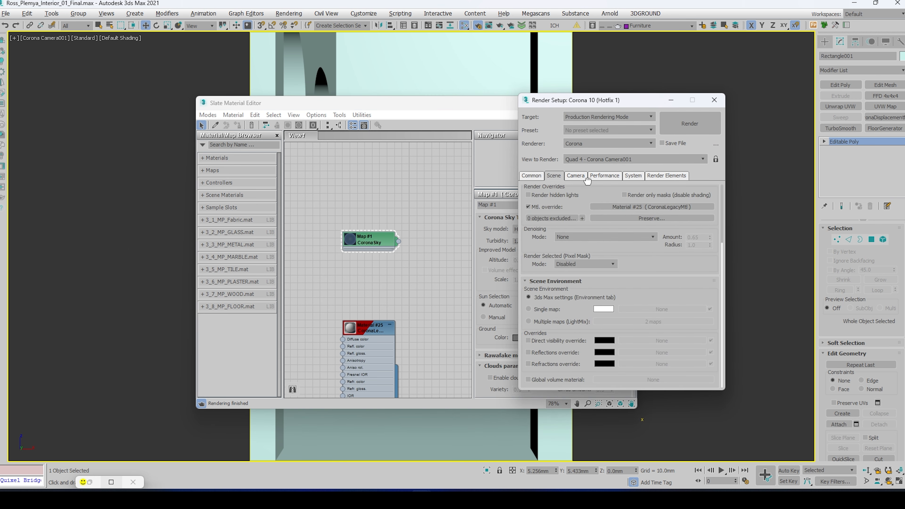
pyautogui.click(550, 308)
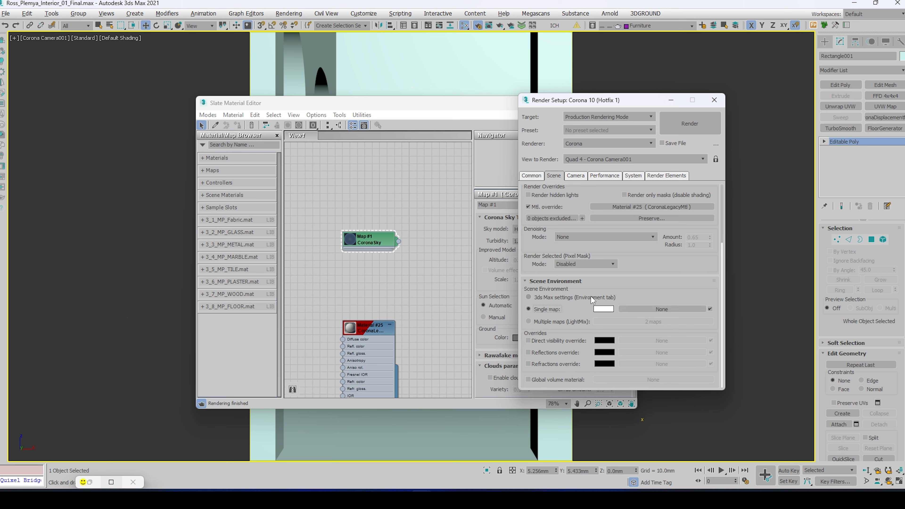
pyautogui.moveTo(399, 242); pyautogui.dragTo(666, 307)
pyautogui.click(606, 274)
# Clear away the open dialogs and run an interactive render of the camera view to check the sky lighting.
pyautogui.click(674, 104)
pyautogui.click(583, 104)
pyautogui.click(92, 481)
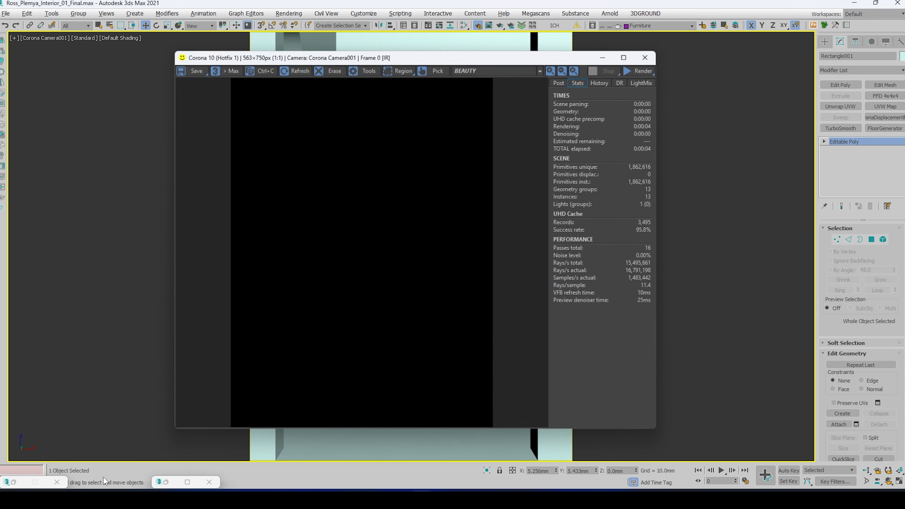
pyautogui.click(665, 65)
pyautogui.click(651, 74)
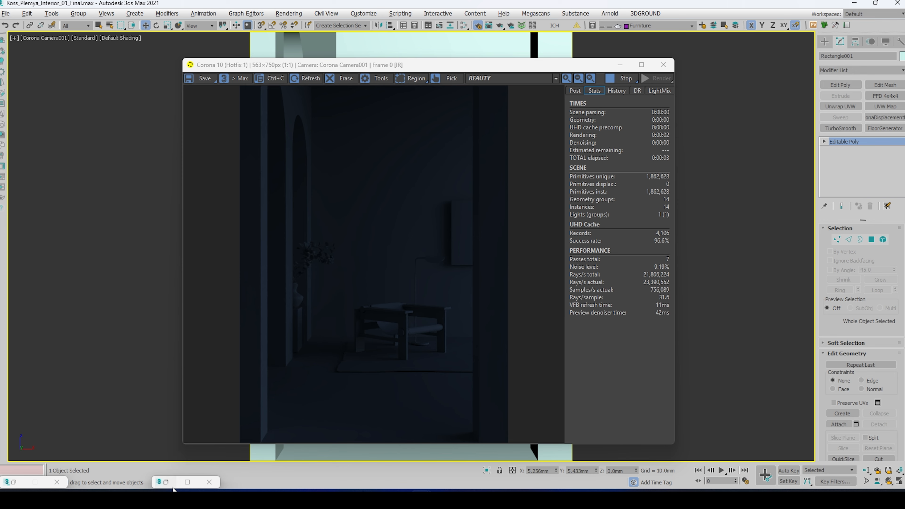
# Feed the CoronaSky into a Color Correction map with saturation -100 and assign that map as an instance to the single environment map.
pyautogui.click(166, 482)
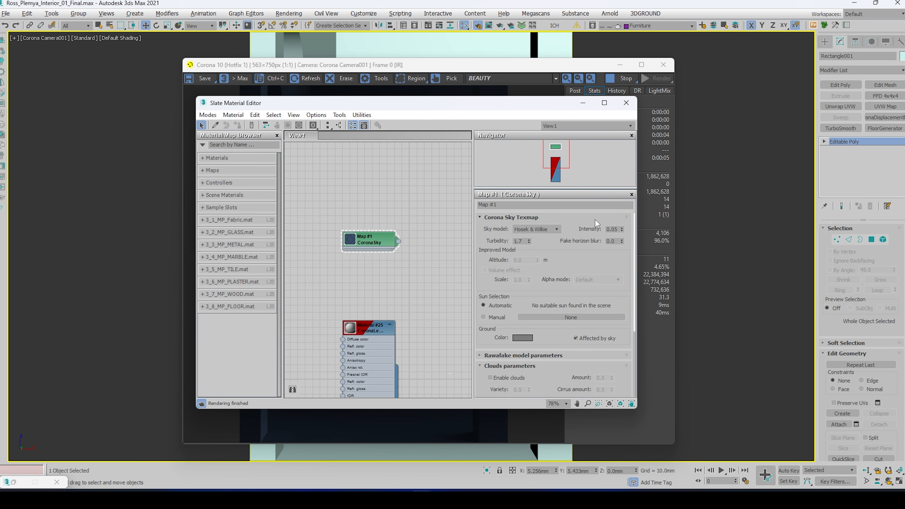
pyautogui.click(618, 229)
pyautogui.moveTo(279, 239); pyautogui.dragTo(648, 313)
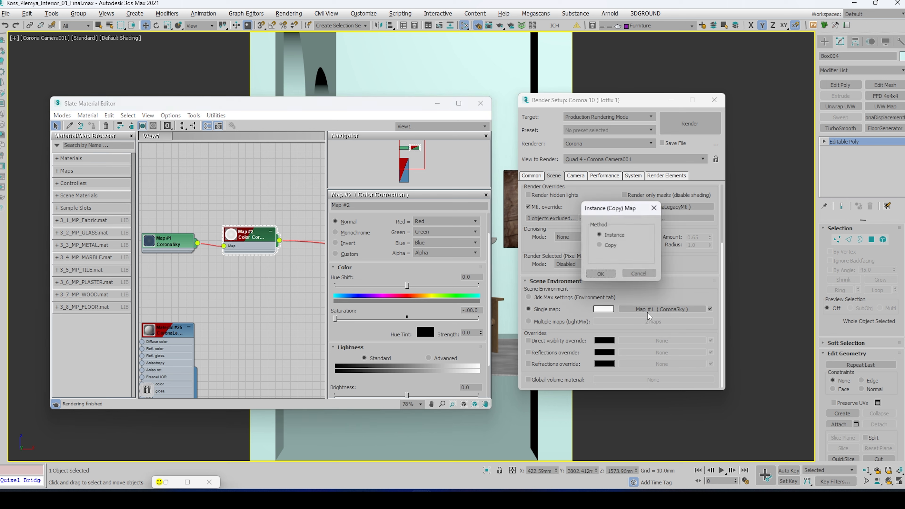
pyautogui.click(600, 277)
# Restart the interactive render of the camera view to check the desaturated sky lighting.
pyautogui.click(438, 103)
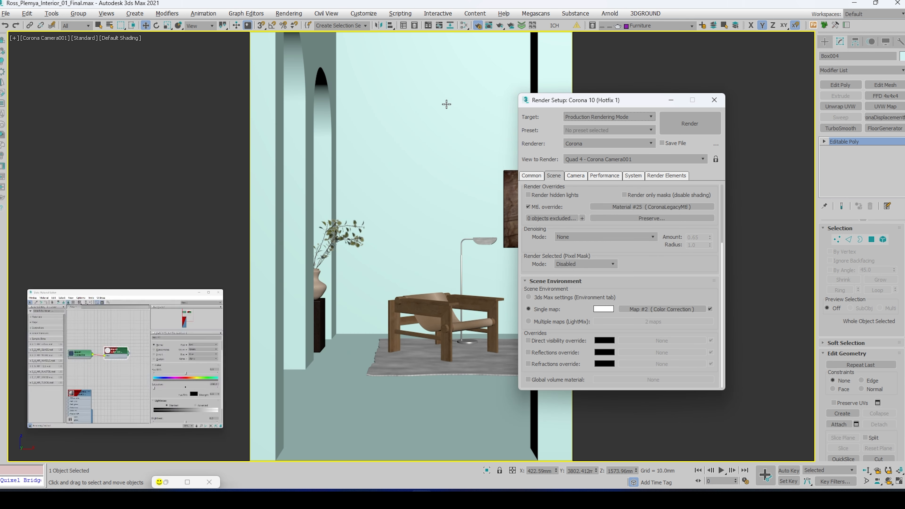
pyautogui.click(671, 100)
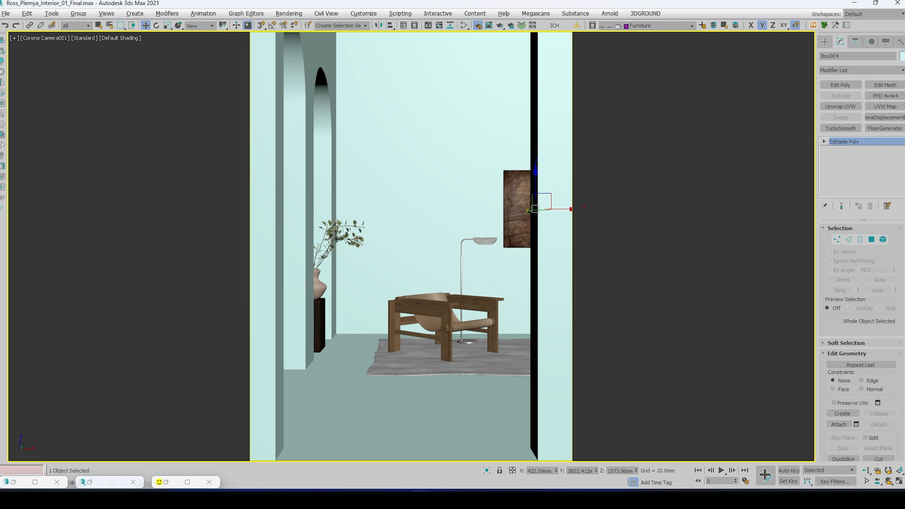
pyautogui.click(166, 482)
pyautogui.click(658, 79)
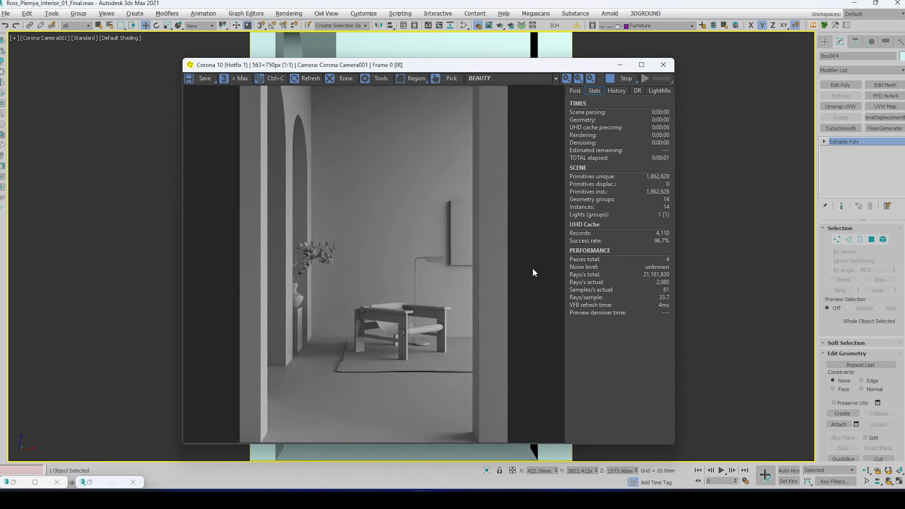
# Set the CoronaSky map's intensity to 1 and minimize the material editor.
pyautogui.click(14, 482)
pyautogui.doubleClick(467, 230)
pyautogui.write('1')
pyautogui.press('Return')
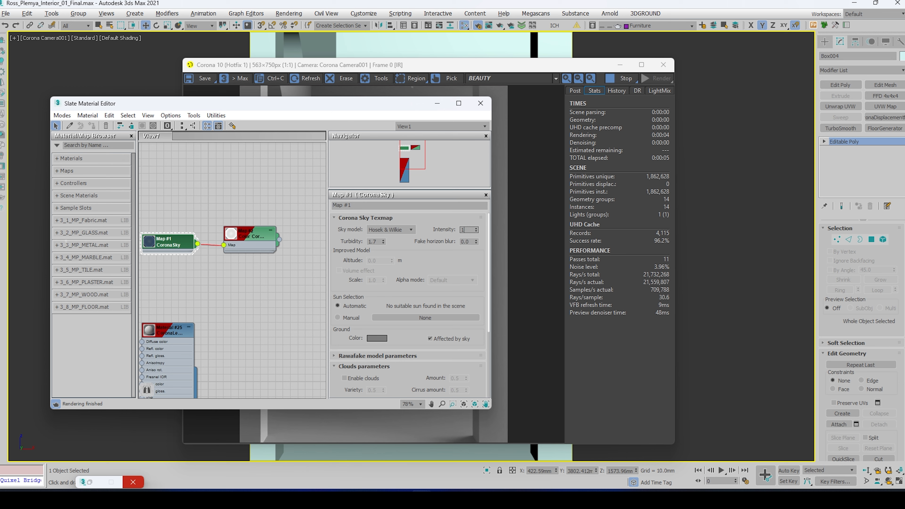
pyautogui.moveTo(389, 105); pyautogui.dragTo(402, 127)
pyautogui.click(438, 126)
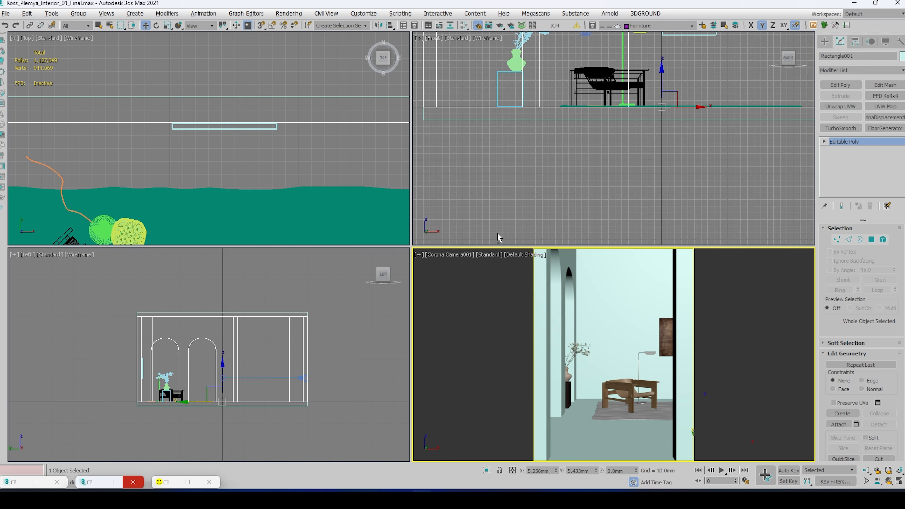
# Disable the render setup's material override and check the interactive render with the scene's own materials.
pyautogui.hotkey('alt', 'w')
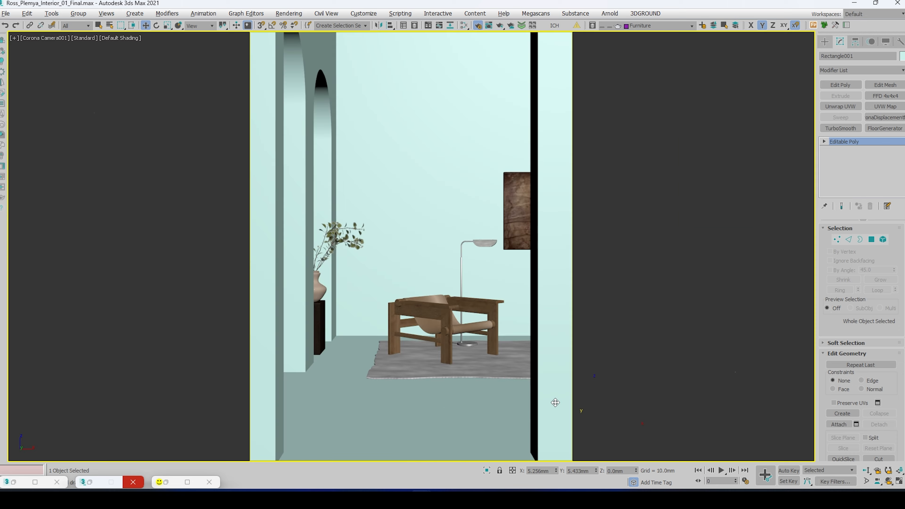
pyautogui.click(89, 484)
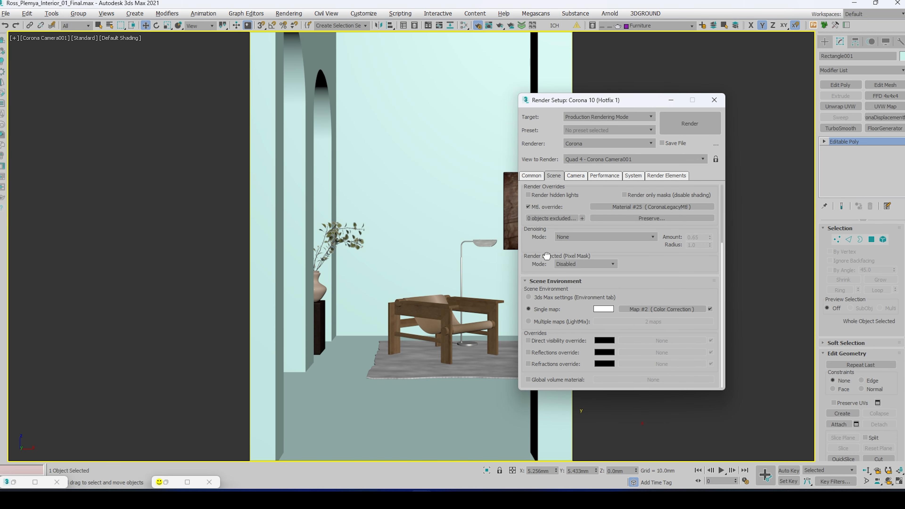
pyautogui.scroll(3, 547, 257)
pyautogui.click(528, 257)
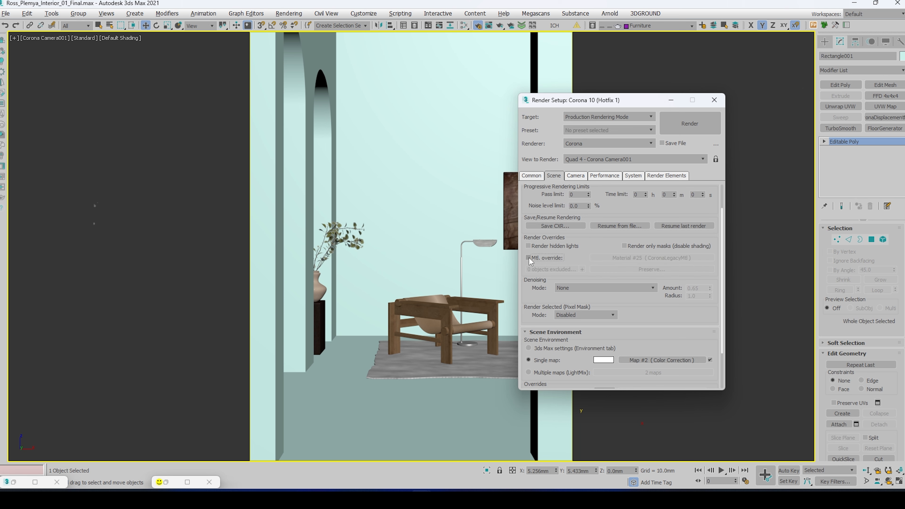
pyautogui.click(674, 102)
pyautogui.click(165, 484)
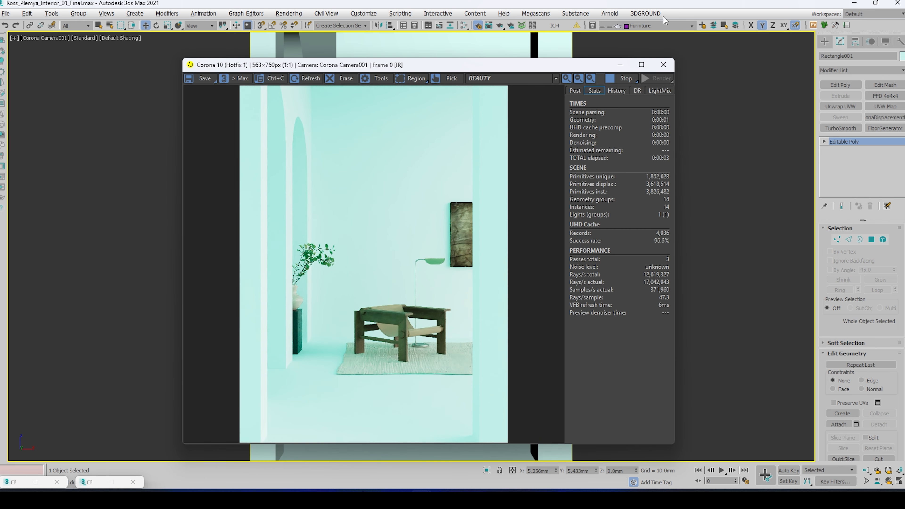
pyautogui.click(622, 83)
pyautogui.click(620, 65)
# Add a second CoronaLegacyMtl below the existing one in the Slate Material Editor and display its parameters.
pyautogui.press('m')
pyautogui.moveTo(491, 310); pyautogui.dragTo(507, 250, button='middle')
pyautogui.moveTo(490, 331); pyautogui.dragTo(473, 210, button='middle')
pyautogui.rightClick(463, 205)
pyautogui.moveTo(491, 212)
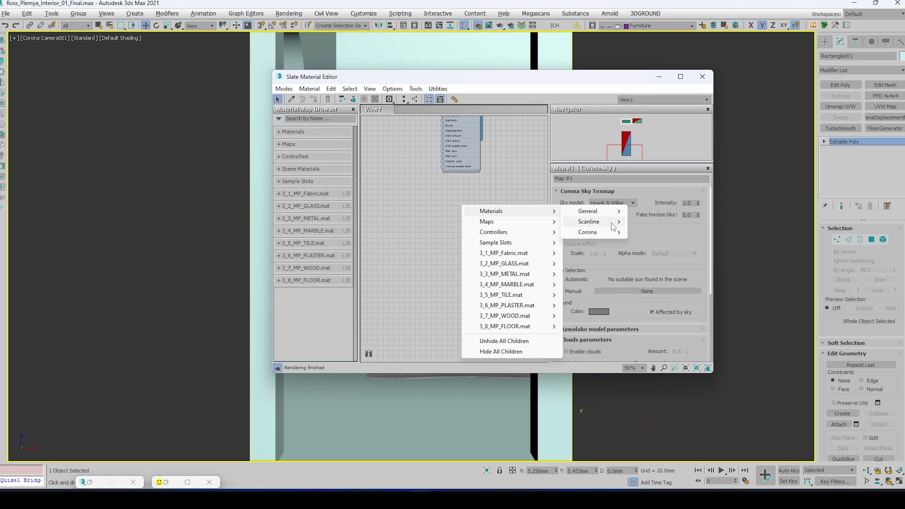
pyautogui.moveTo(606, 232)
pyautogui.click(670, 258)
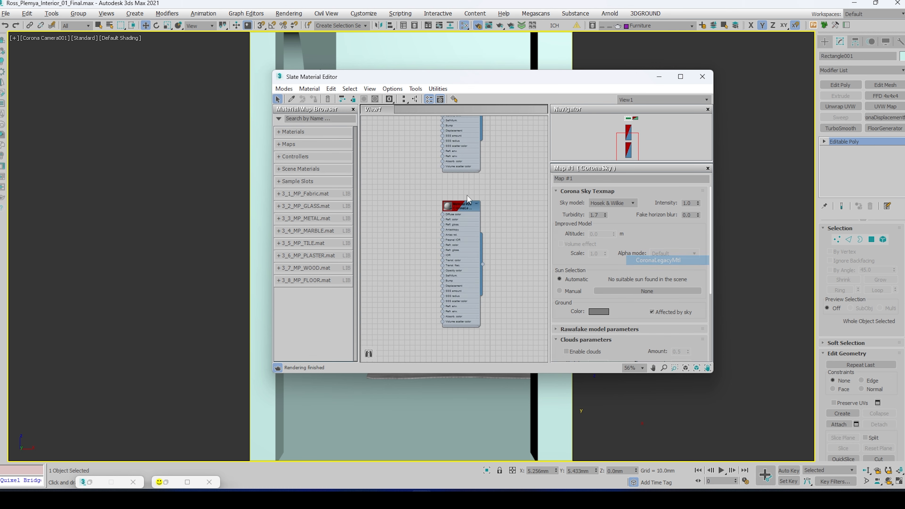
pyautogui.doubleClick(463, 225)
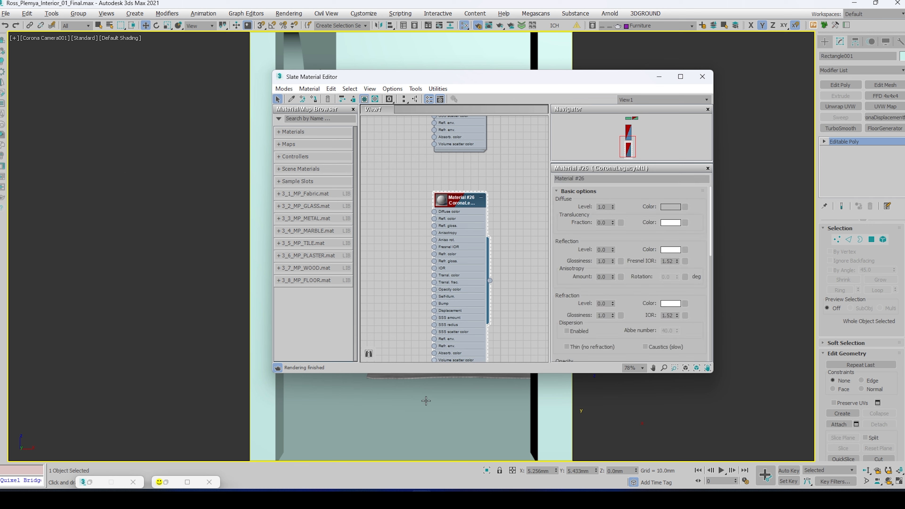
# Assign the new CoronaLegacyMtl to the floor box, replacing the scene material of the same name.
pyautogui.click(424, 416)
pyautogui.click(313, 99)
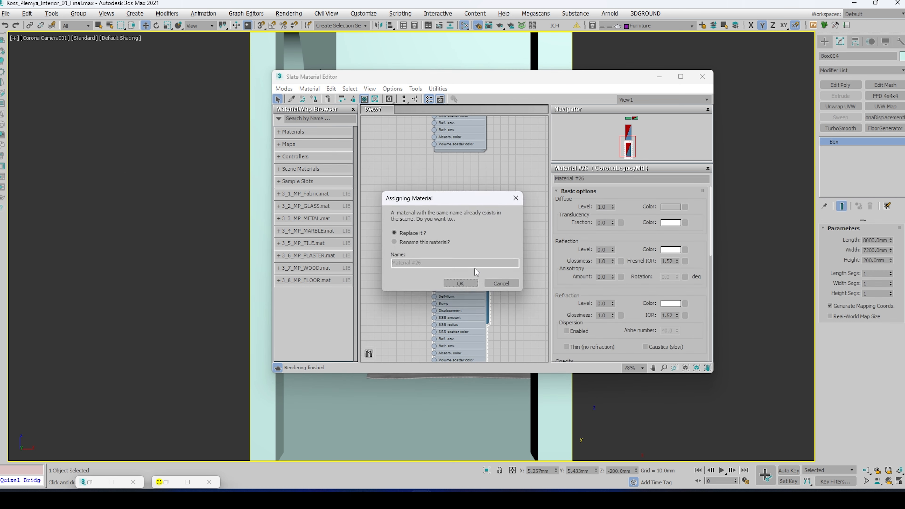
pyautogui.click(467, 284)
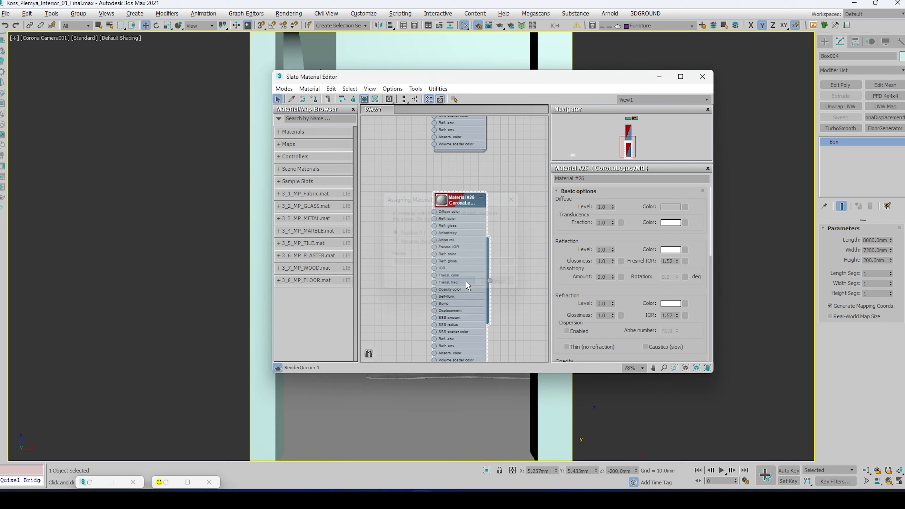
# Switch to File Explorer and bring concrete_04_map and concrete_01-04_ao from the Floor textures folder into the material graph as bitmaps.
pyautogui.hotkey('alt', 'Tab')
pyautogui.doubleClick(91, 236)
pyautogui.moveTo(257, 159); pyautogui.dragTo(305, 203)
pyautogui.moveTo(183, 285); pyautogui.dragTo(454, 136)
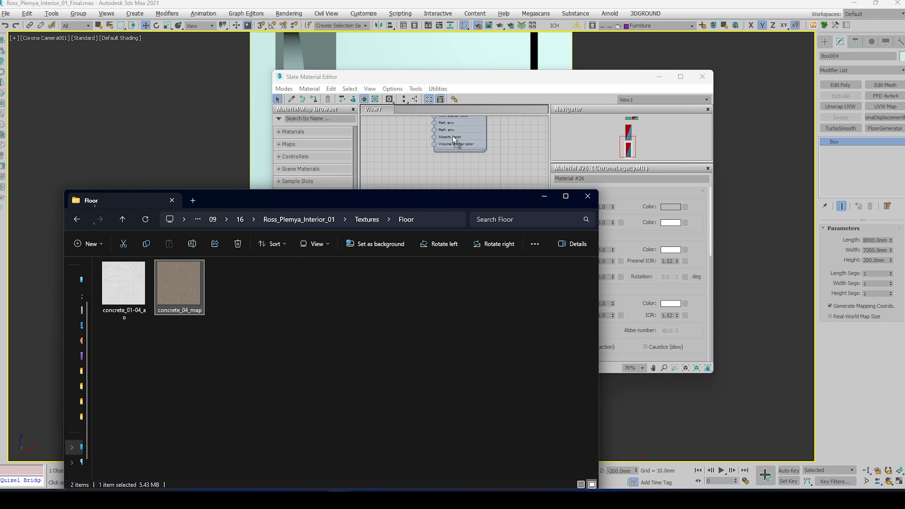
pyautogui.moveTo(410, 171); pyautogui.dragTo(408, 167)
pyautogui.moveTo(125, 285); pyautogui.dragTo(404, 165)
pyautogui.click(468, 160)
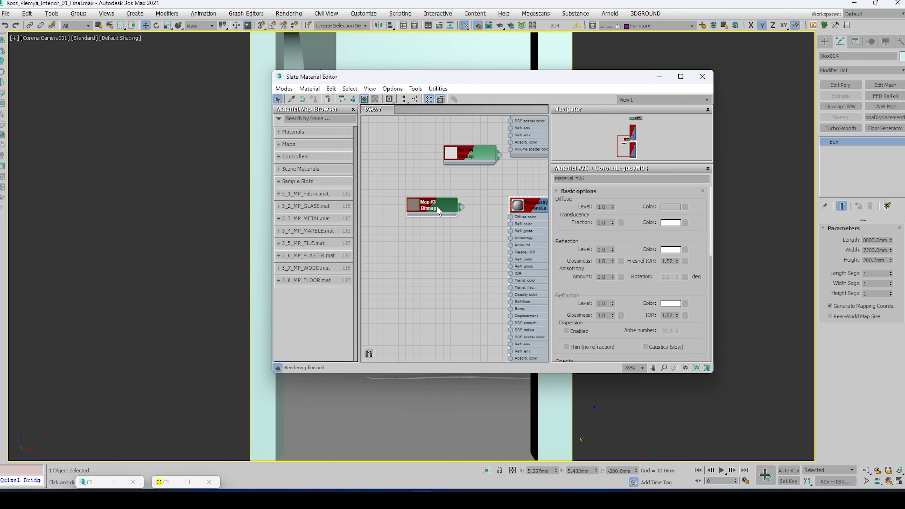
# Add a Composite map with the concrete_04_map bitmap in Layer 1 and the concrete_01-04_ao bitmap in Layer 2.
pyautogui.moveTo(452, 215); pyautogui.dragTo(386, 214)
pyautogui.moveTo(405, 224); pyautogui.dragTo(433, 237, button='middle')
pyautogui.scroll(-2, 433, 237)
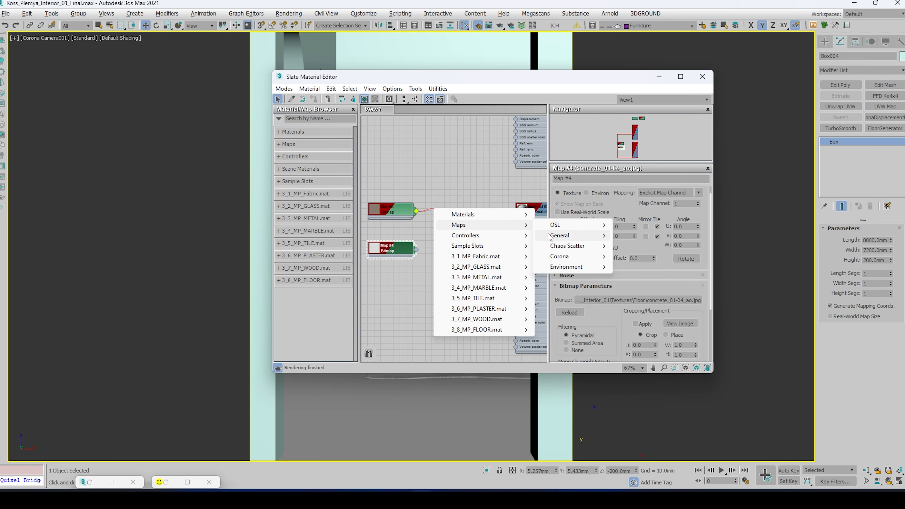
pyautogui.moveTo(549, 237)
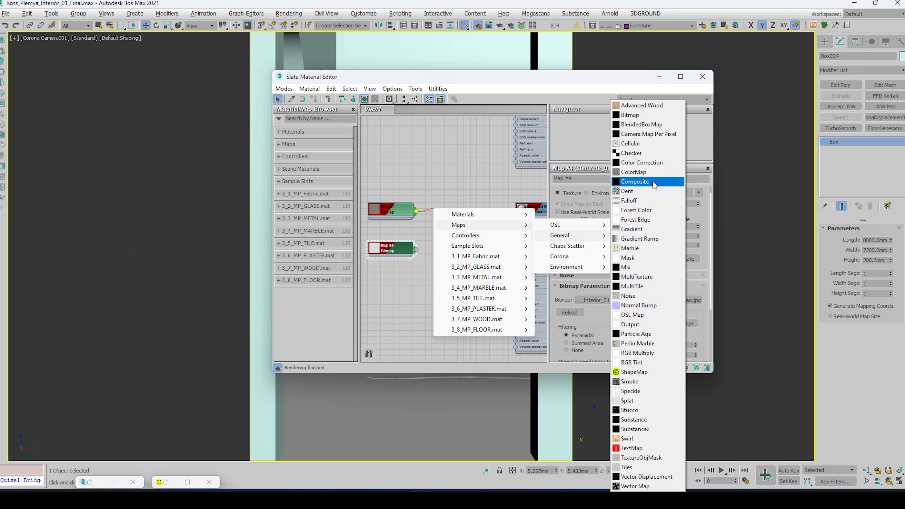
pyautogui.click(634, 181)
pyautogui.doubleClick(462, 228)
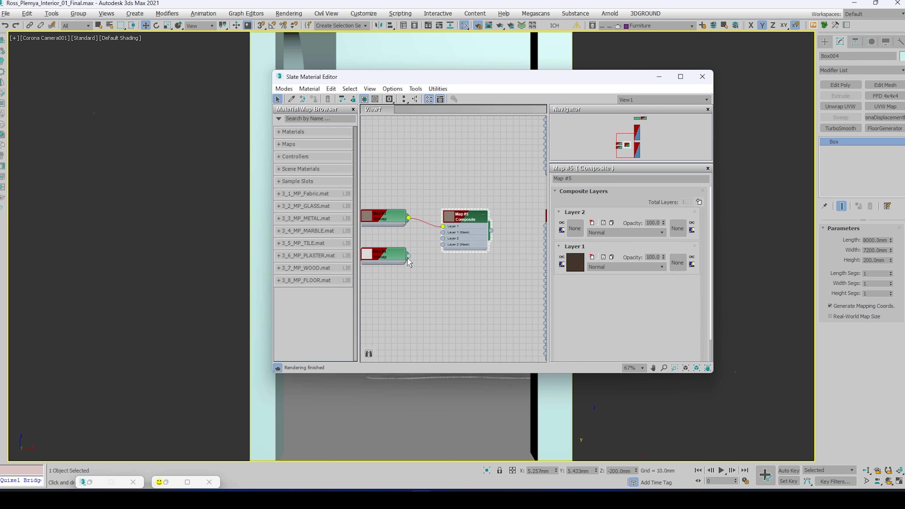
pyautogui.moveTo(409, 256); pyautogui.dragTo(442, 238)
pyautogui.moveTo(491, 285); pyautogui.dragTo(446, 289)
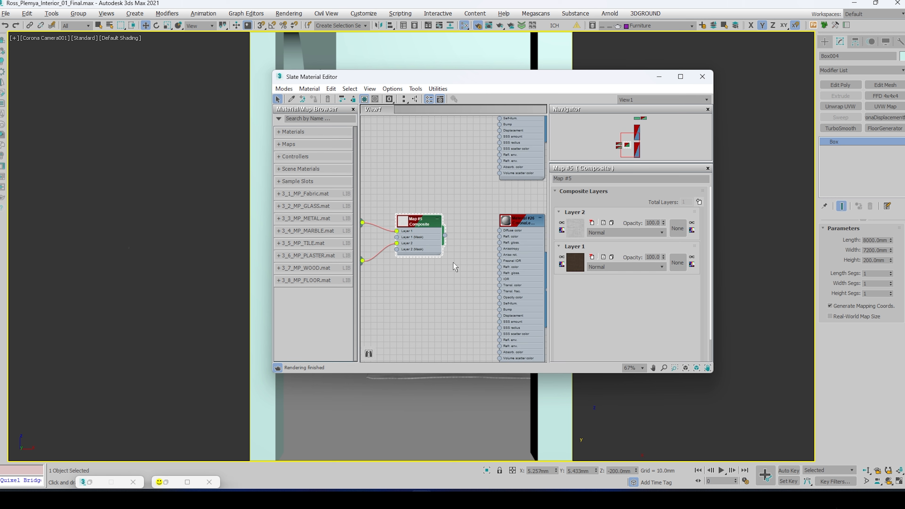
# Set the Composite's Layer 2 to 25 opacity with Multiply blending and connect the map to the floor material's Diffuse color.
pyautogui.doubleClick(656, 222)
pyautogui.click(642, 232)
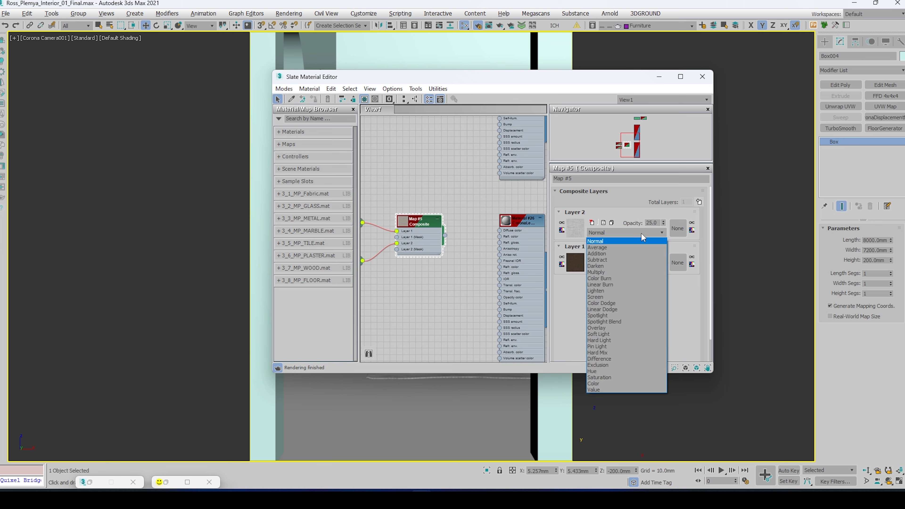
pyautogui.click(600, 272)
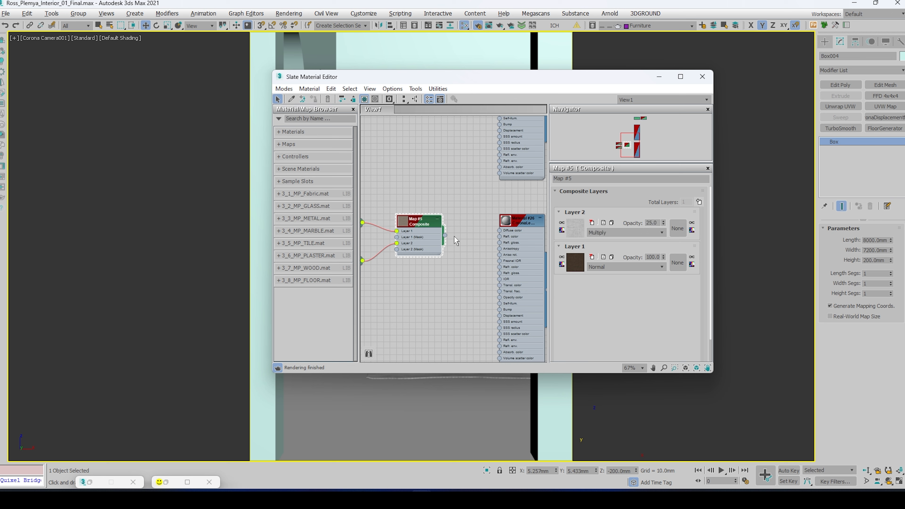
pyautogui.doubleClick(407, 223)
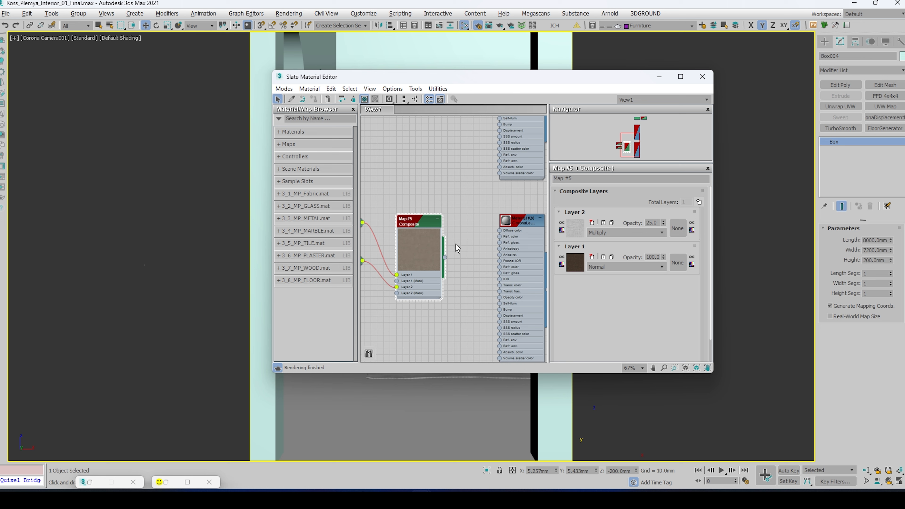
pyautogui.moveTo(445, 256); pyautogui.dragTo(499, 231)
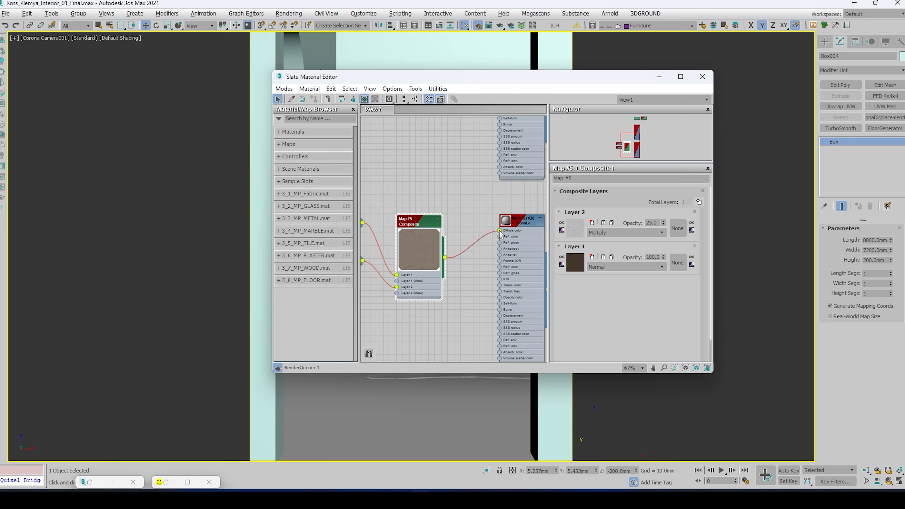
# Add a Color Correction map fed by the concrete_01-04_ao bitmap below the Composite and display its color and lightness parameters.
pyautogui.moveTo(392, 266); pyautogui.dragTo(447, 264)
pyautogui.moveTo(471, 278)
pyautogui.moveTo(594, 291)
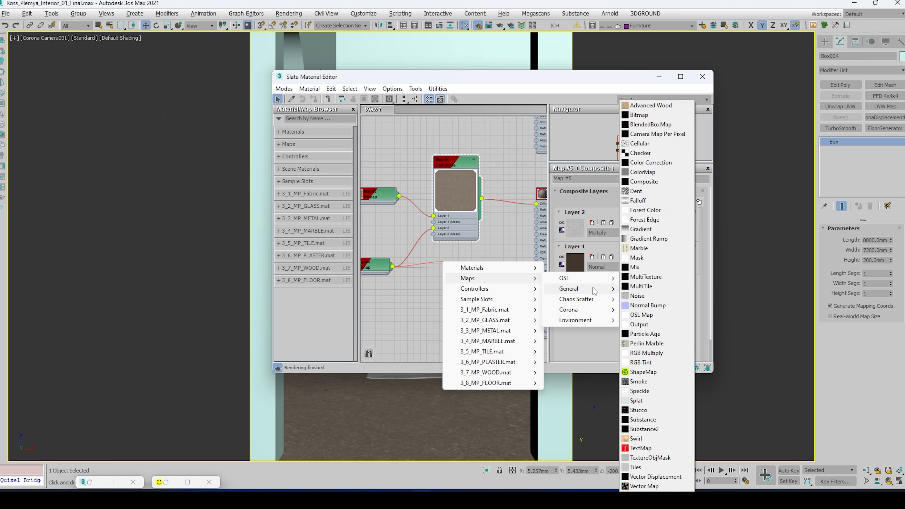
pyautogui.click(651, 162)
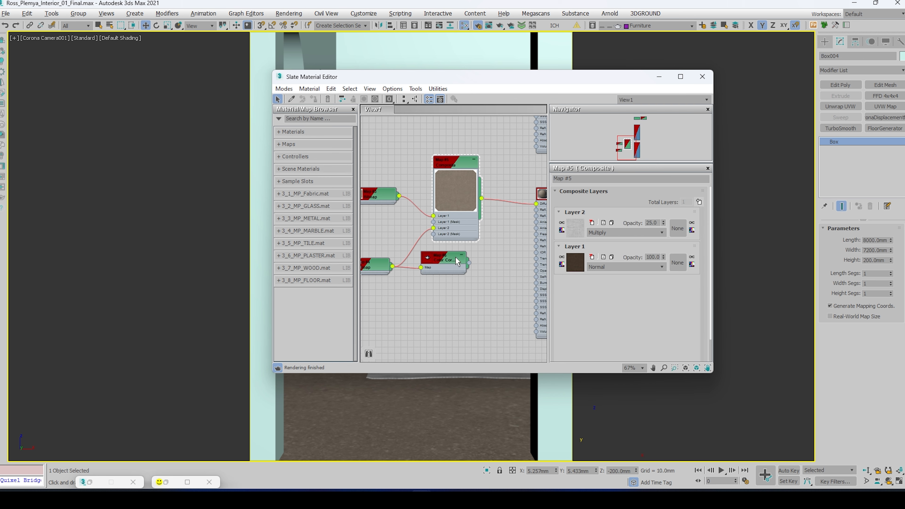
pyautogui.doubleClick(462, 268)
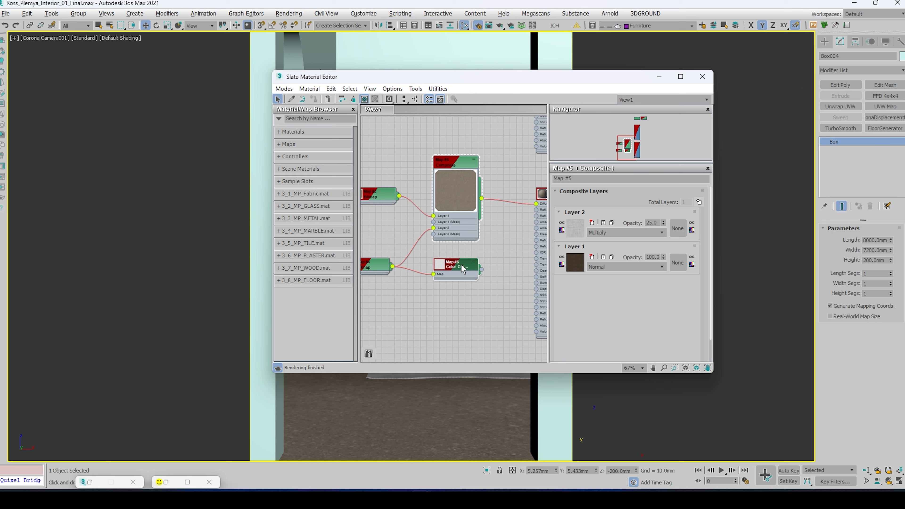
pyautogui.scroll(-3, 621, 258)
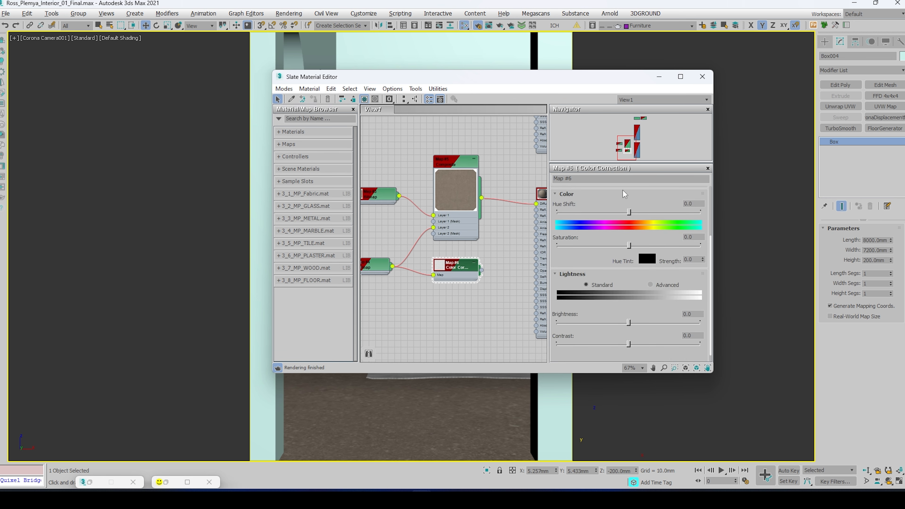
# Switch the Color Correction's lightness to Advanced with RGB gamma/contrast 2 and connect the map to the floor material's reflection glossiness.
pyautogui.click(650, 284)
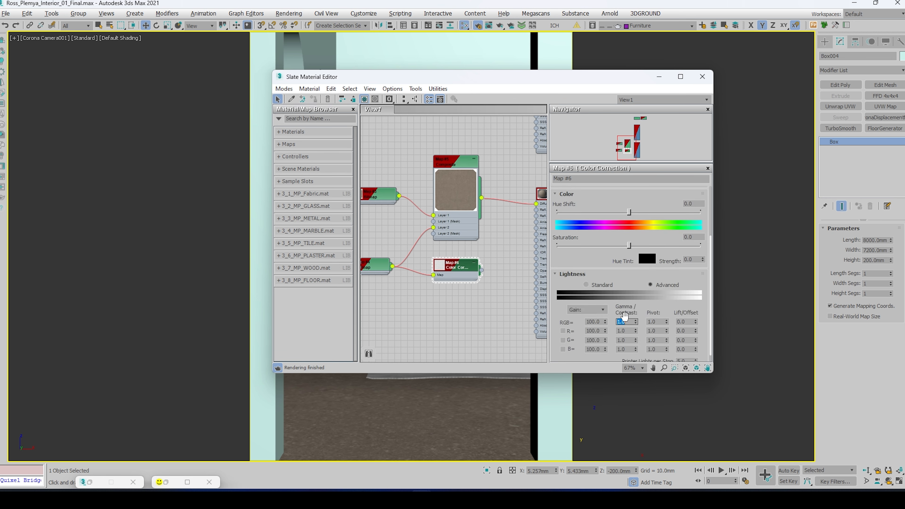
pyautogui.write('2')
pyautogui.press('Return')
pyautogui.moveTo(494, 284); pyautogui.dragTo(439, 300, button='middle')
pyautogui.moveTo(426, 286); pyautogui.dragTo(481, 234)
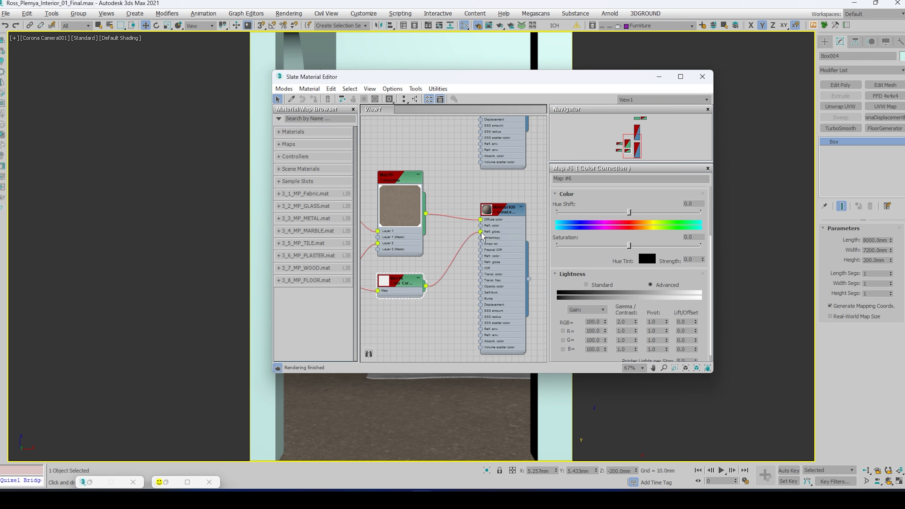
# Set the floor material's reflection level to 1.
pyautogui.doubleClick(509, 222)
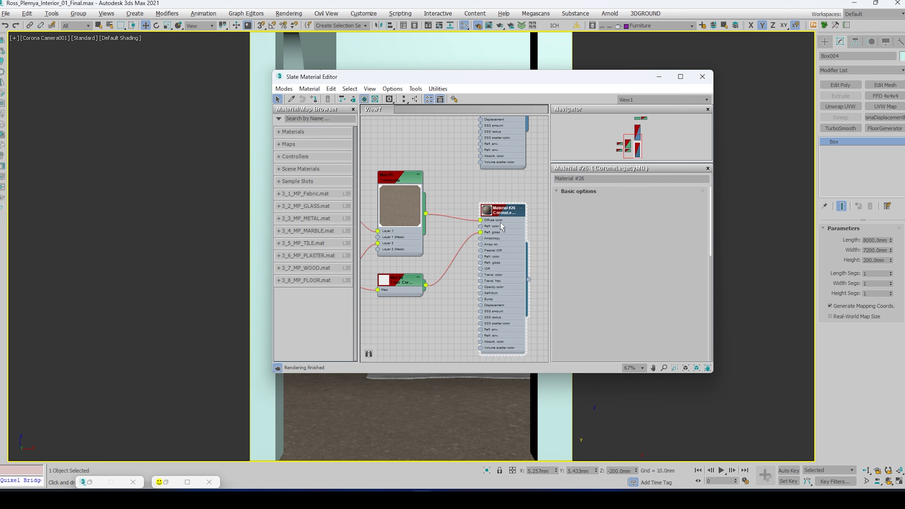
pyautogui.click(604, 250)
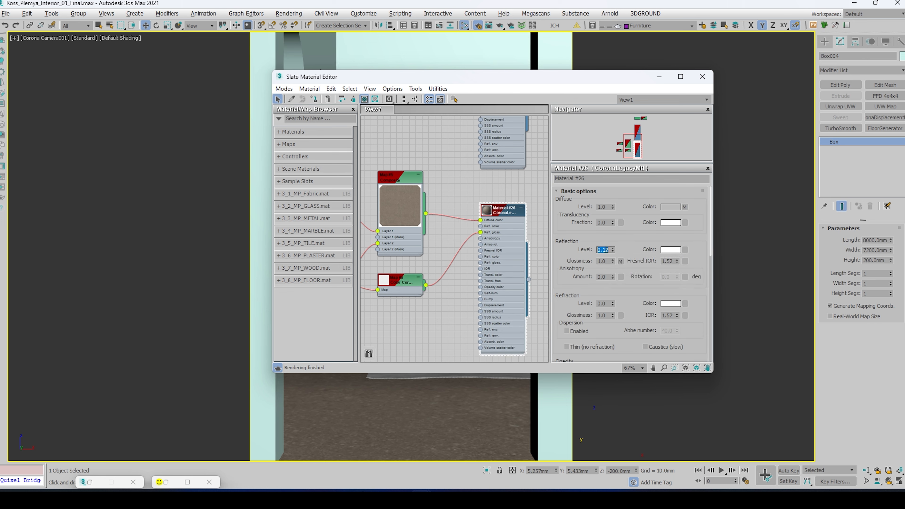
pyautogui.write('1')
# Add a new CoronaLegacyMtl below the floor material for the walls.
pyautogui.scroll(-6, 477, 217)
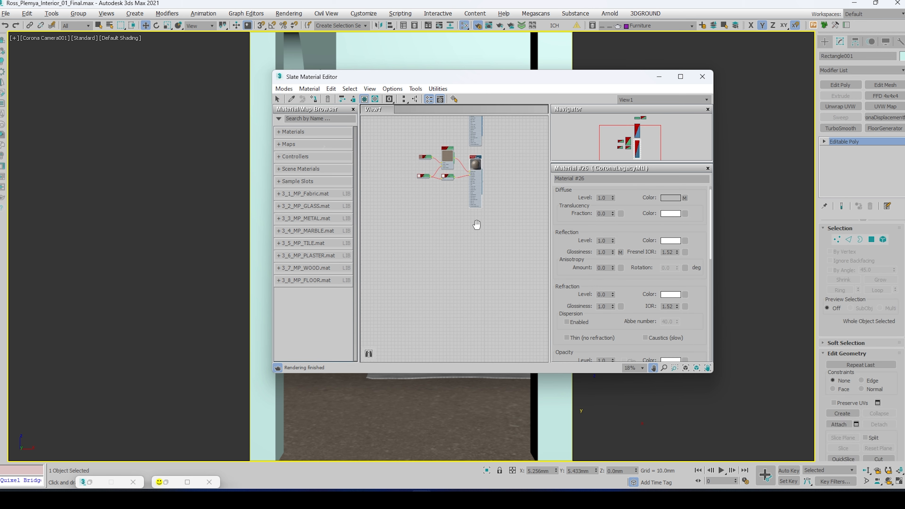
pyautogui.rightClick(476, 202)
pyautogui.moveTo(487, 211)
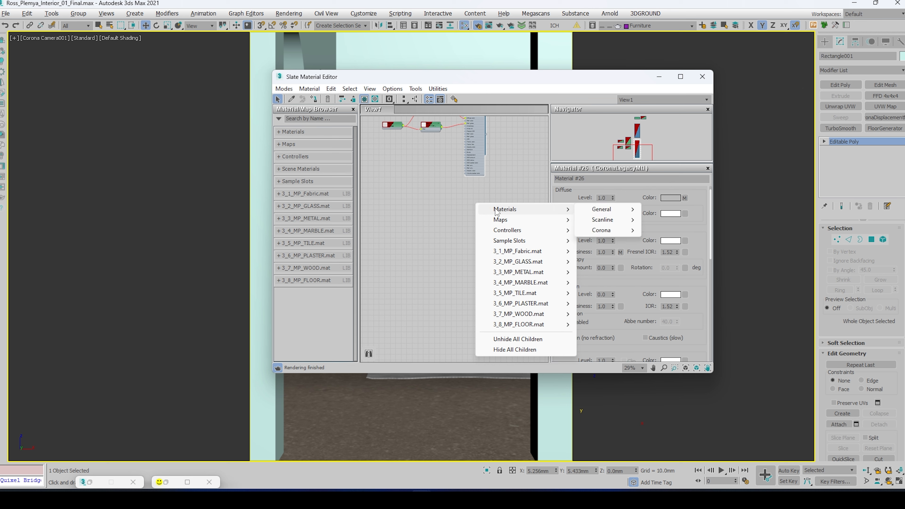
pyautogui.moveTo(623, 236)
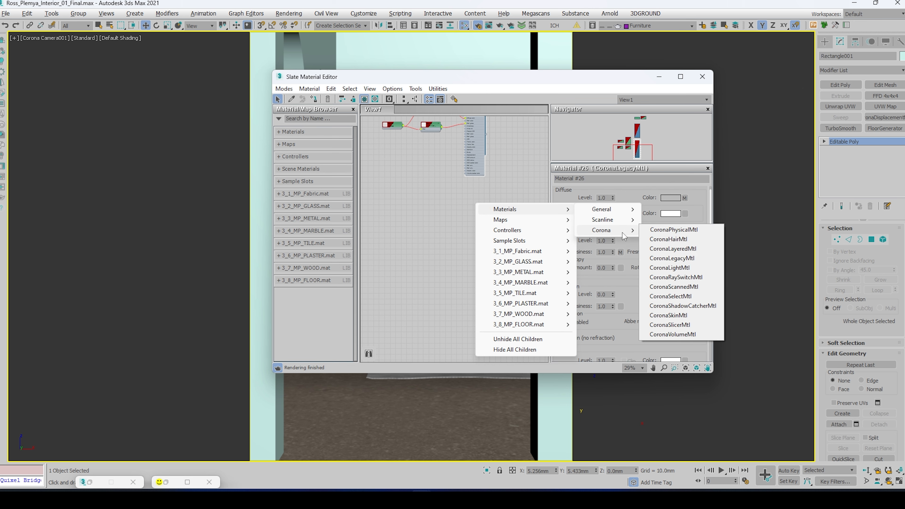
pyautogui.click(672, 258)
pyautogui.scroll(3, 477, 232)
pyautogui.moveTo(473, 234); pyautogui.dragTo(459, 344, button='middle')
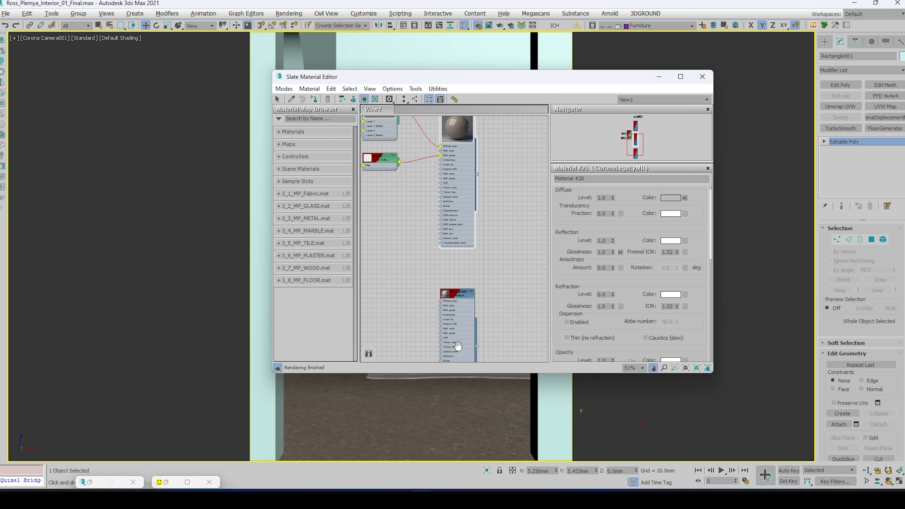
# Bring the DIRT_MAP_ (6)_P texture and the three Surestep_Stone cool_concrete textures from the Walls folder into the material graph as bitmaps.
pyautogui.moveTo(224, 421); pyautogui.dragTo(404, 277)
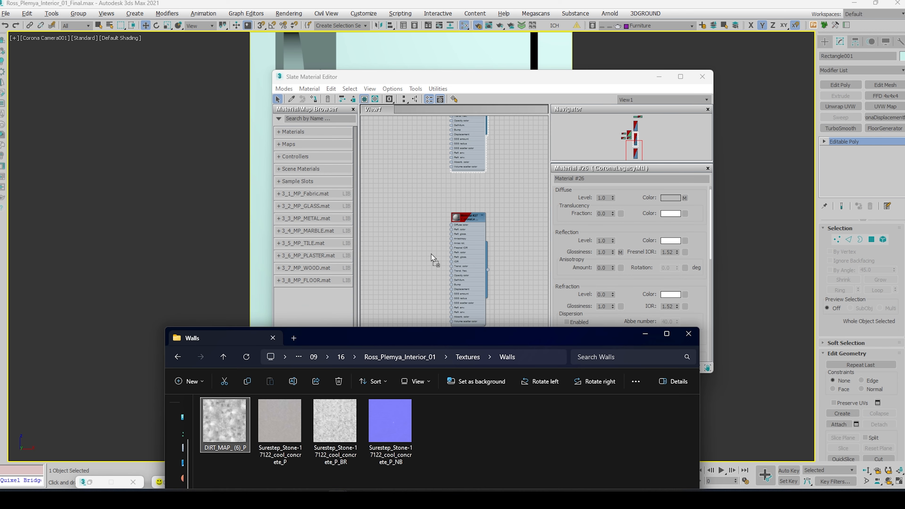
pyautogui.moveTo(279, 419); pyautogui.dragTo(399, 240)
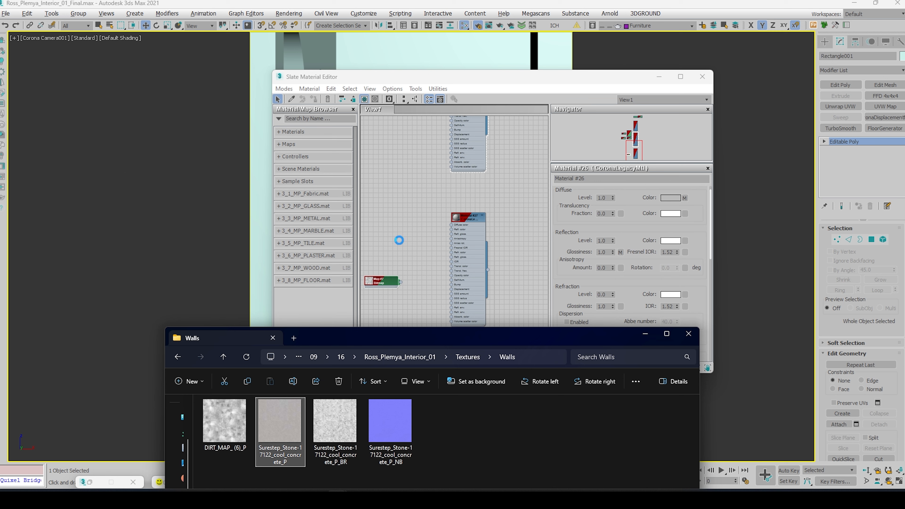
pyautogui.moveTo(335, 420); pyautogui.dragTo(424, 293)
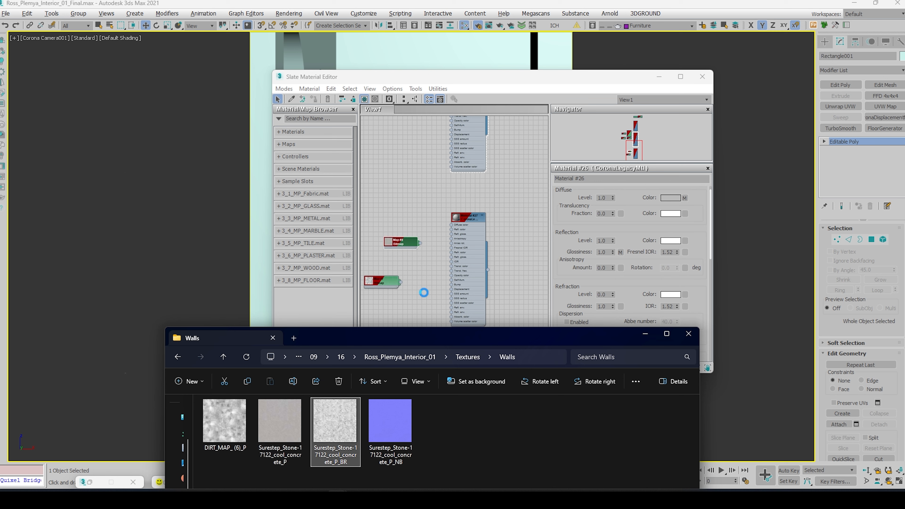
pyautogui.moveTo(390, 427); pyautogui.dragTo(407, 313)
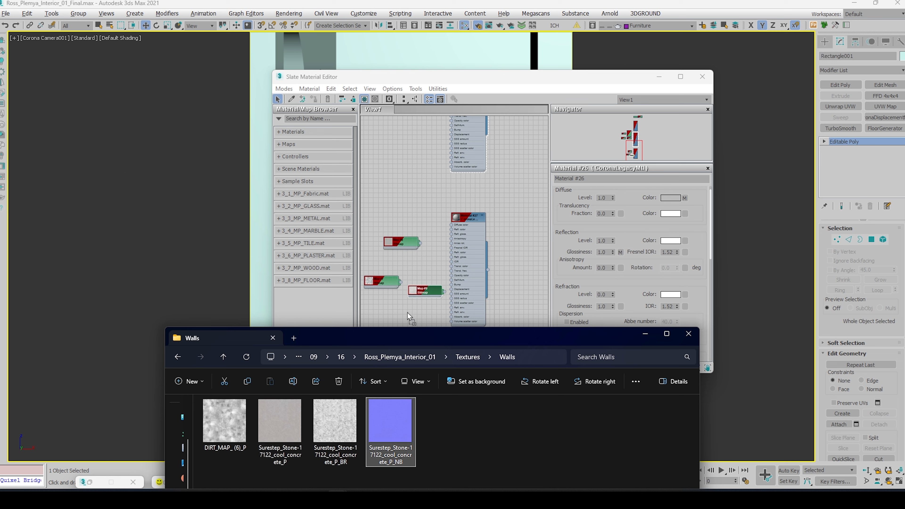
pyautogui.click(462, 297)
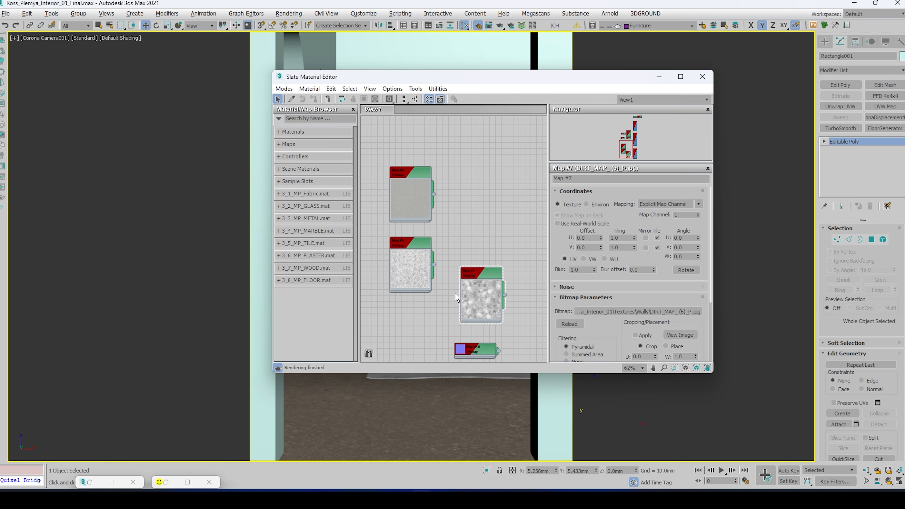
# Add a ColorMap beside the wall bitmaps with the solid color red 0.698, green 0.627, blue 0.497.
pyautogui.scroll(-3, 463, 298)
pyautogui.moveTo(504, 316); pyautogui.dragTo(443, 324, button='middle')
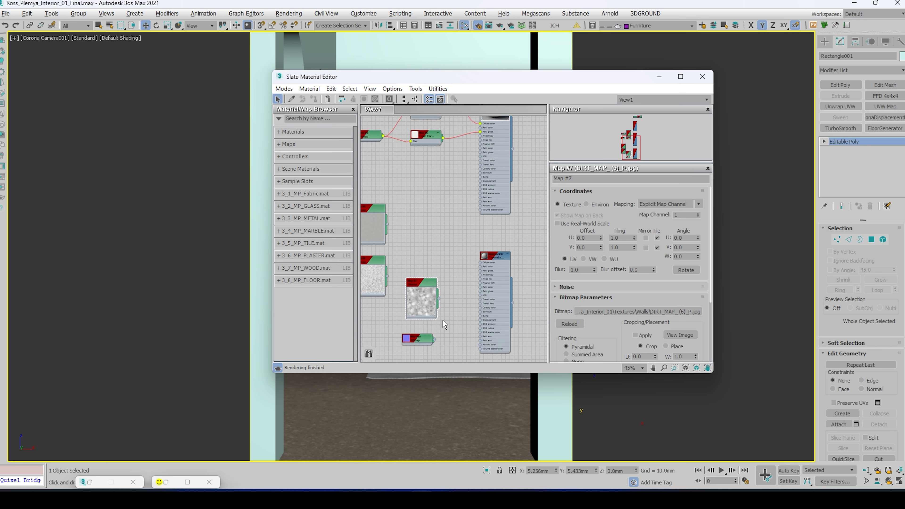
pyautogui.rightClick(458, 193)
pyautogui.moveTo(482, 207)
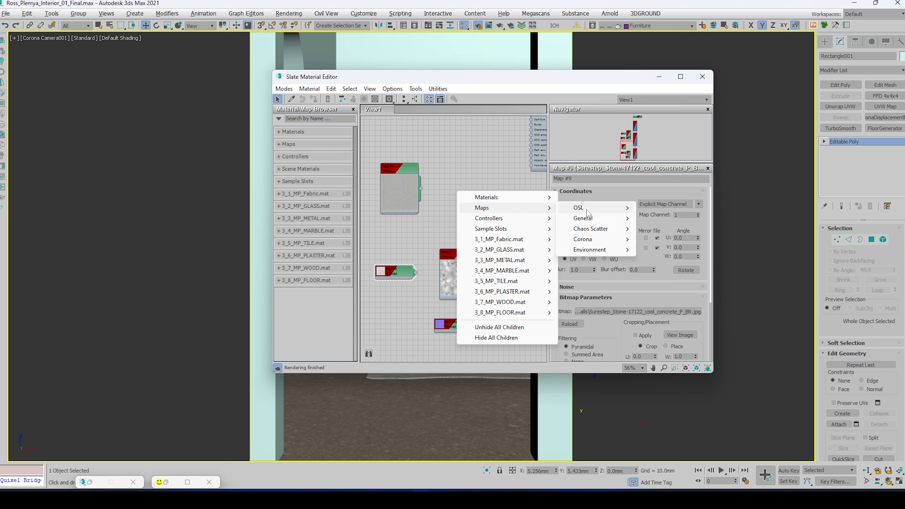
pyautogui.moveTo(589, 219)
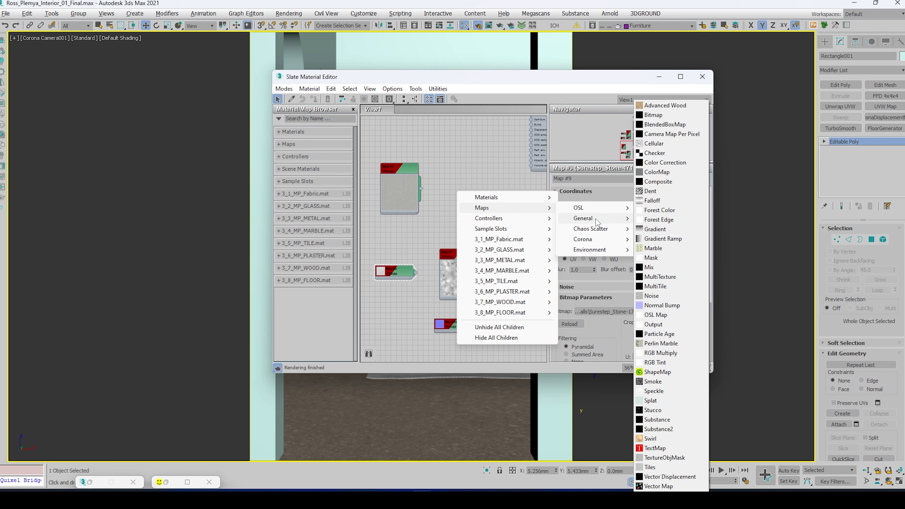
pyautogui.click(656, 171)
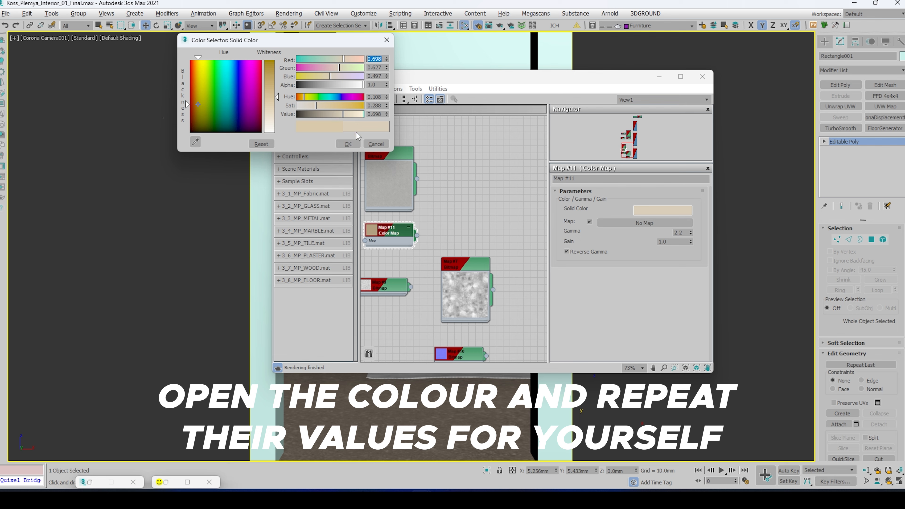
pyautogui.click(348, 143)
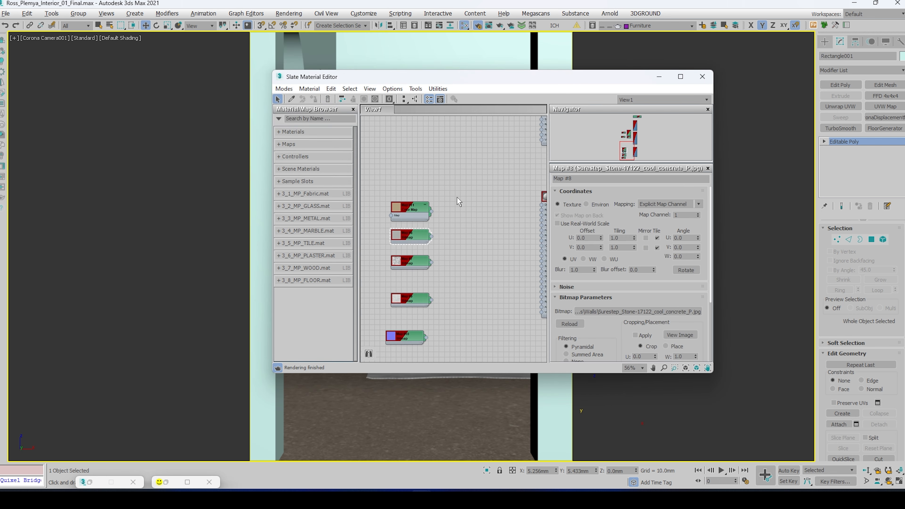
# Add a three-layer Composite map with the ColorMap in Layer 1, the cool_concrete_P bitmap in Layer 2 and the dirt map in Layer 3.
pyautogui.rightClick(459, 197)
pyautogui.moveTo(482, 213)
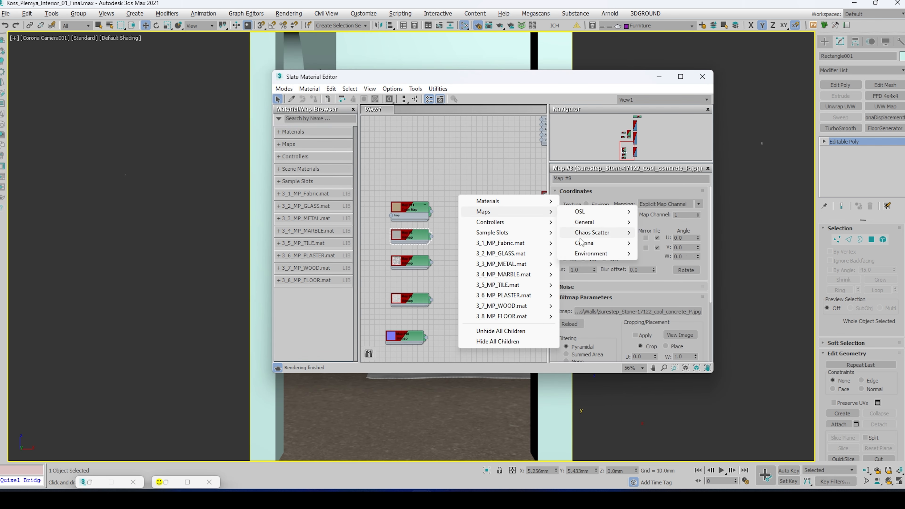
pyautogui.moveTo(581, 225)
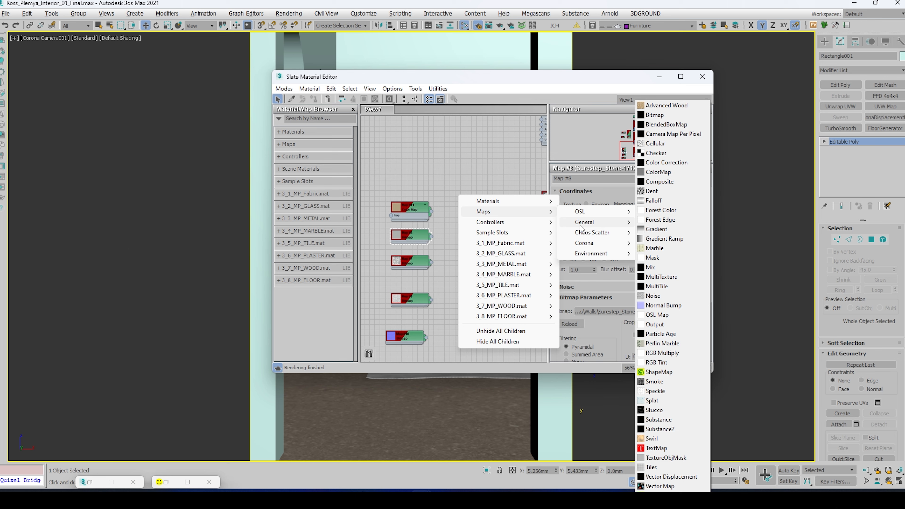
pyautogui.click(659, 181)
pyautogui.scroll(1, 463, 199)
pyautogui.moveTo(411, 215); pyautogui.dragTo(460, 222)
pyautogui.click(699, 202)
pyautogui.click(698, 202)
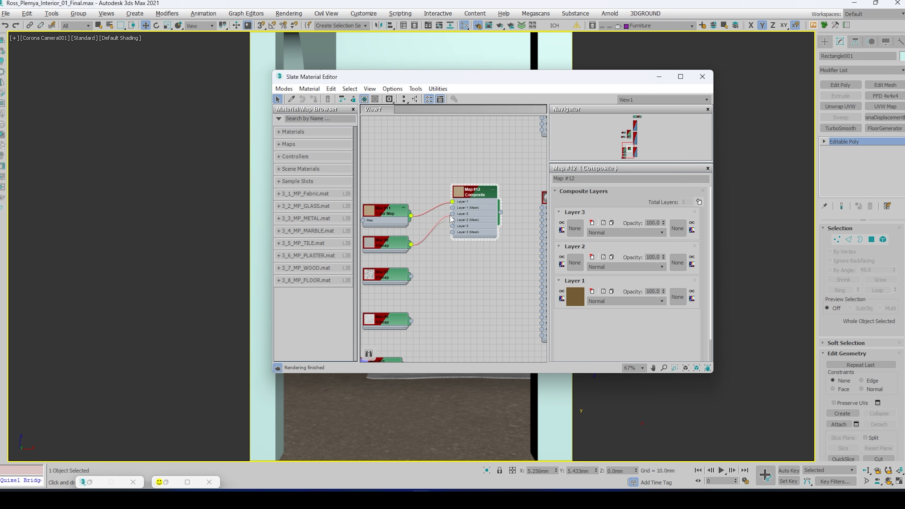
pyautogui.moveTo(430, 271); pyautogui.dragTo(414, 279)
pyautogui.moveTo(452, 232); pyautogui.dragTo(451, 228)
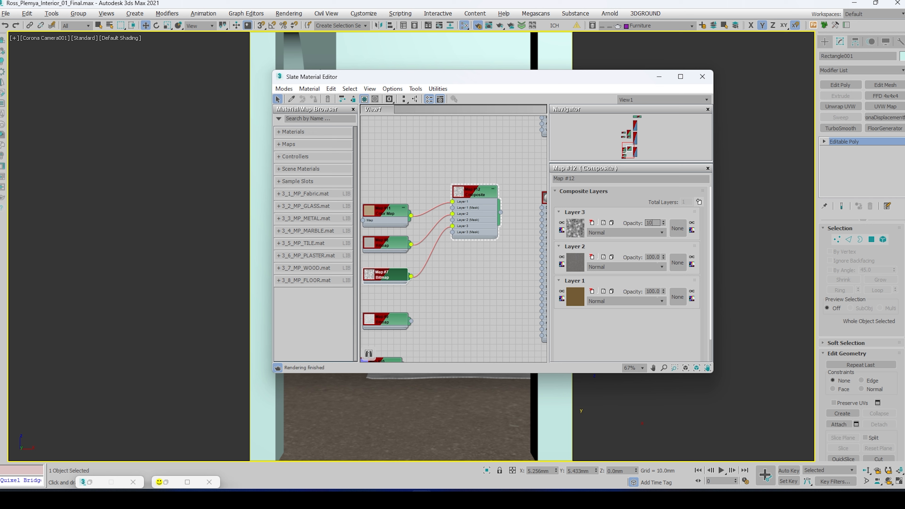
# Set the opacity of the Composite's Layers 2 and 3 to 10 and connect the map to the wall material's Diffuse color.
pyautogui.click(656, 256)
pyautogui.press('Return')
pyautogui.moveTo(508, 242); pyautogui.dragTo(470, 241, button='middle')
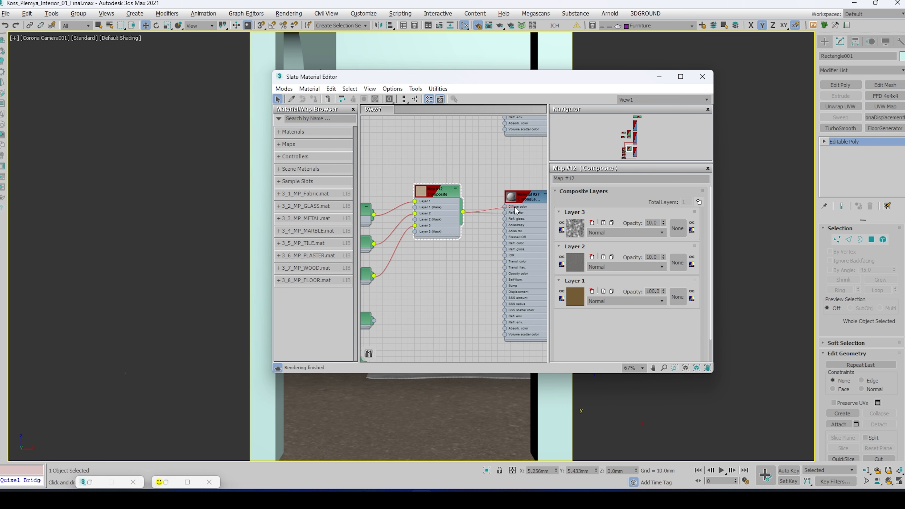
pyautogui.moveTo(505, 205); pyautogui.dragTo(503, 207)
pyautogui.moveTo(469, 251); pyautogui.dragTo(493, 244, button='middle')
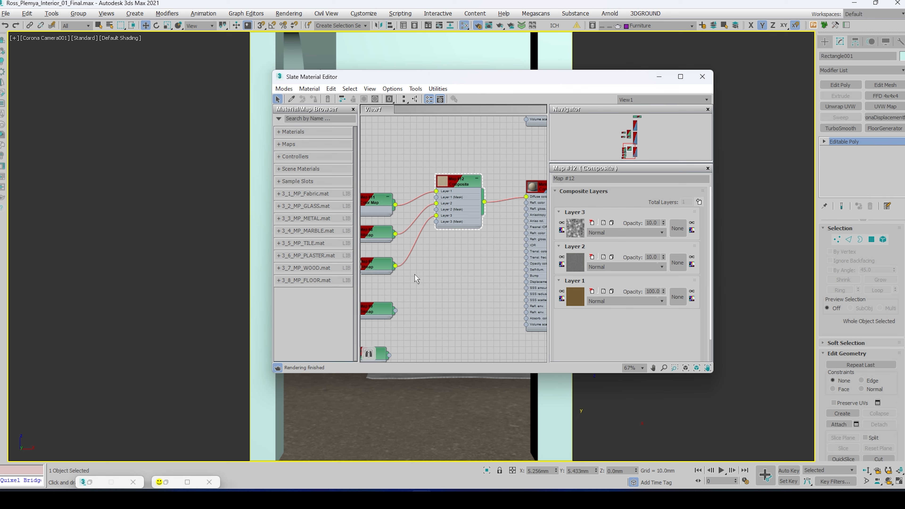
# Place the cool_concrete_P_BR bitmap below the Composite and connect it to the wall material's reflection glossiness.
pyautogui.moveTo(417, 284); pyautogui.dragTo(451, 272, button='middle')
pyautogui.scroll(-1, 454, 275)
pyautogui.moveTo(406, 298); pyautogui.dragTo(492, 269)
pyautogui.moveTo(491, 269); pyautogui.dragTo(476, 275, button='middle')
pyautogui.moveTo(530, 220); pyautogui.dragTo(527, 225)
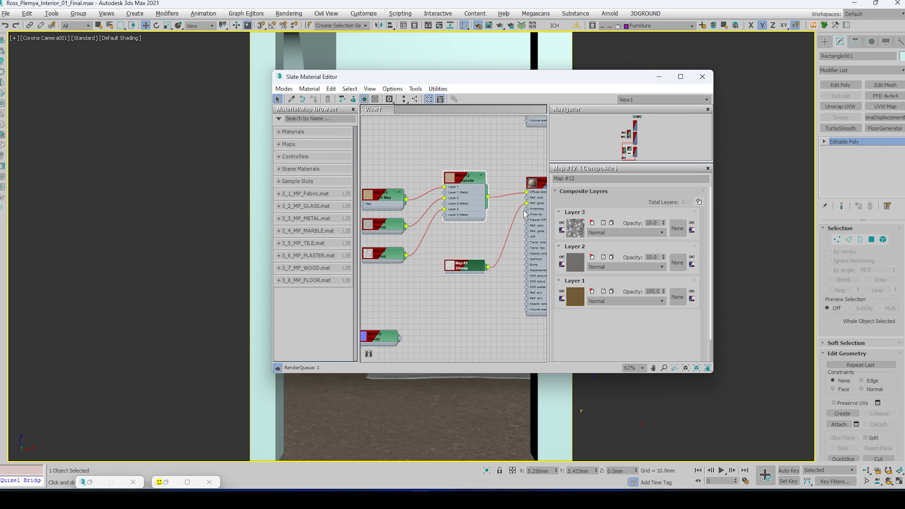
# Add a CoronaNormal map fed by the cool_concrete_P_NB bitmap through its Normal input.
pyautogui.moveTo(444, 324); pyautogui.dragTo(458, 313, button='middle')
pyautogui.moveTo(450, 292); pyautogui.dragTo(450, 292)
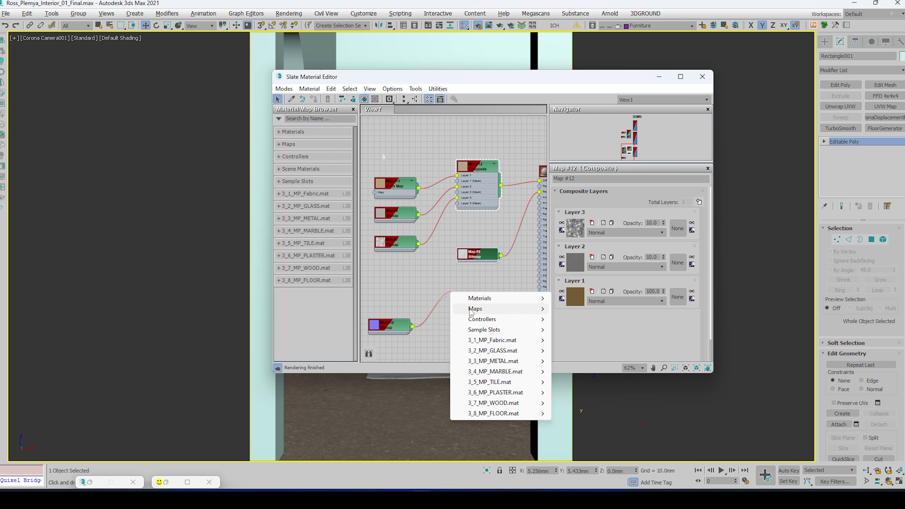
pyautogui.moveTo(471, 309)
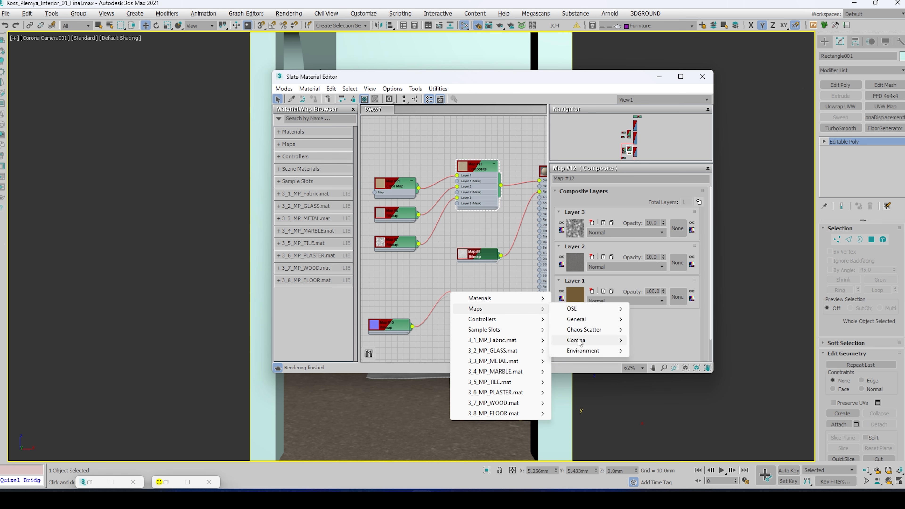
pyautogui.moveTo(576, 340)
pyautogui.click(656, 264)
pyautogui.click(481, 316)
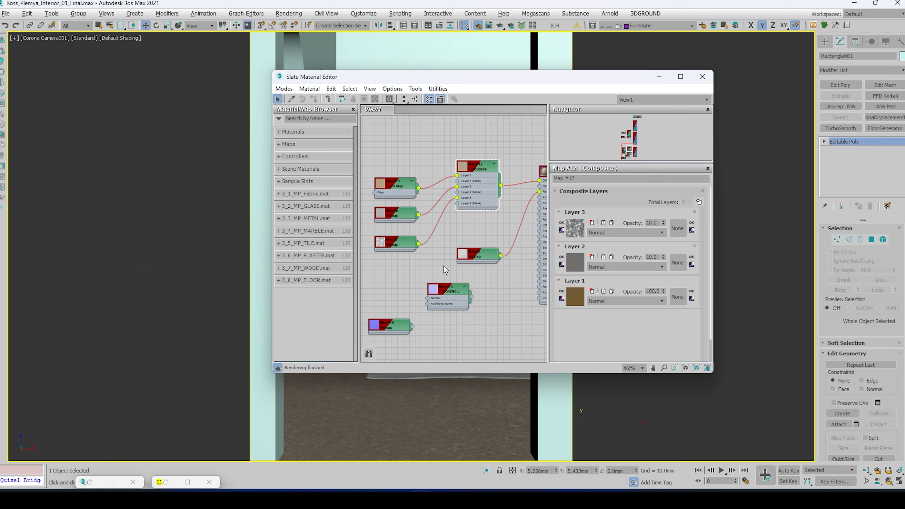
pyautogui.moveTo(450, 287); pyautogui.dragTo(464, 281)
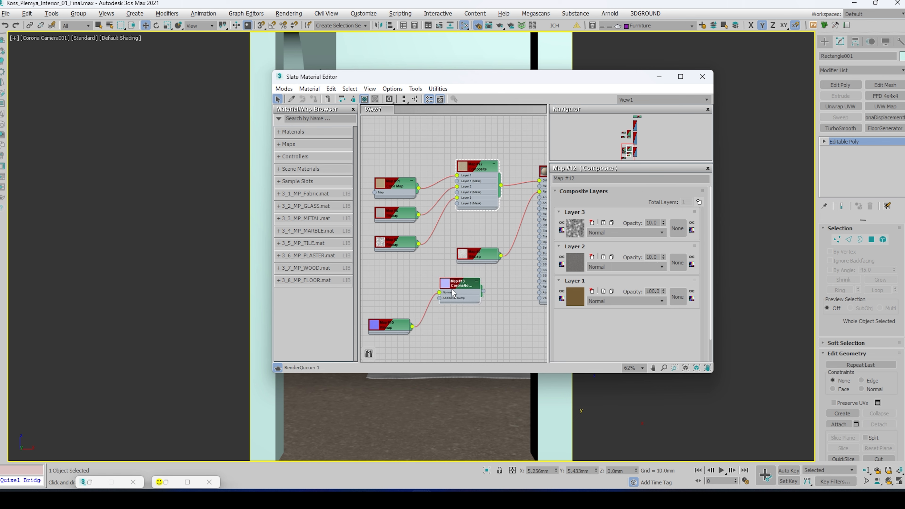
# Connect the CoronaNormal map to the wall material's Bump input and align its node below the glossiness bitmap.
pyautogui.moveTo(442, 298); pyautogui.dragTo(406, 295, button='middle')
pyautogui.moveTo(502, 263); pyautogui.dragTo(502, 253)
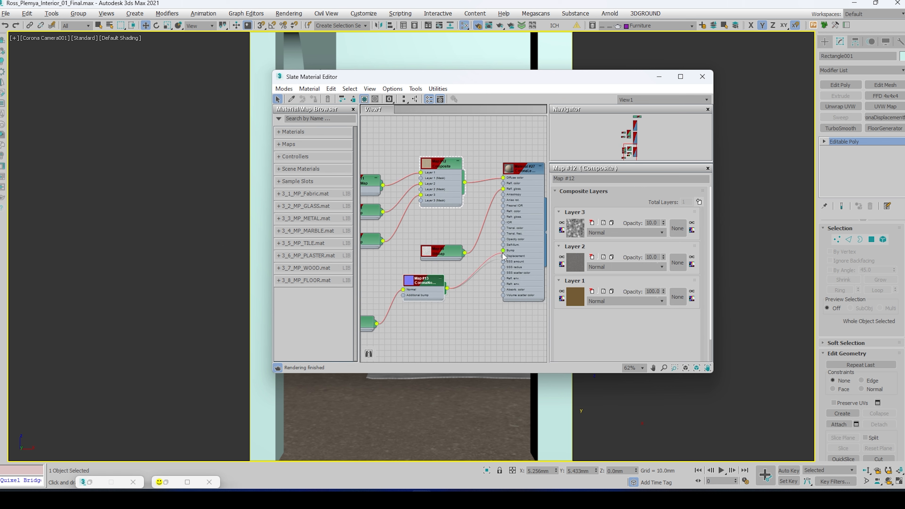
pyautogui.moveTo(424, 282); pyautogui.dragTo(447, 282)
pyautogui.click(453, 320)
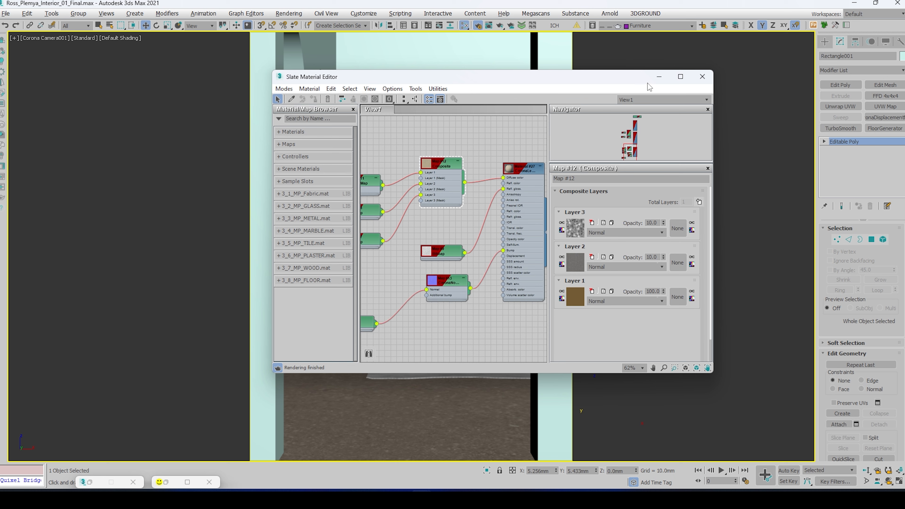
# Assign the wall material with reflection level 1 to the selected walls and give them a UVW Map modifier with Box mapping.
pyautogui.doubleClick(513, 168)
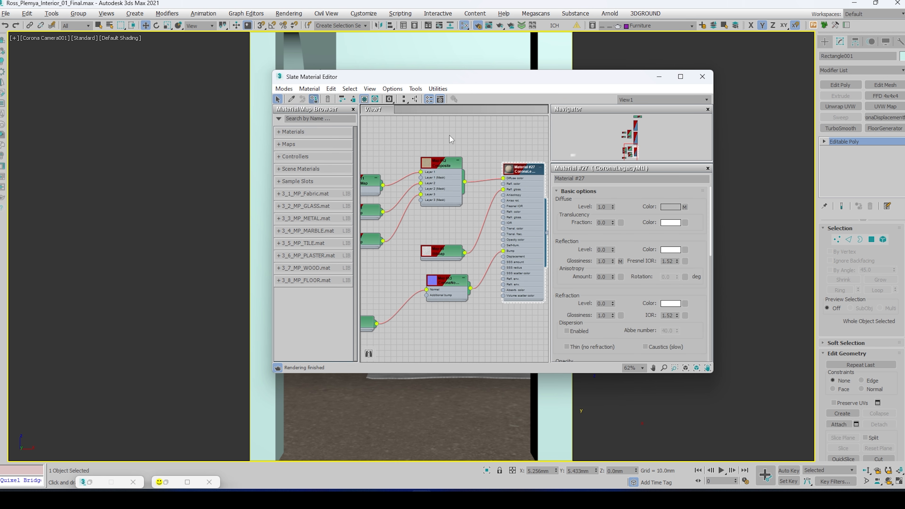
pyautogui.click(658, 79)
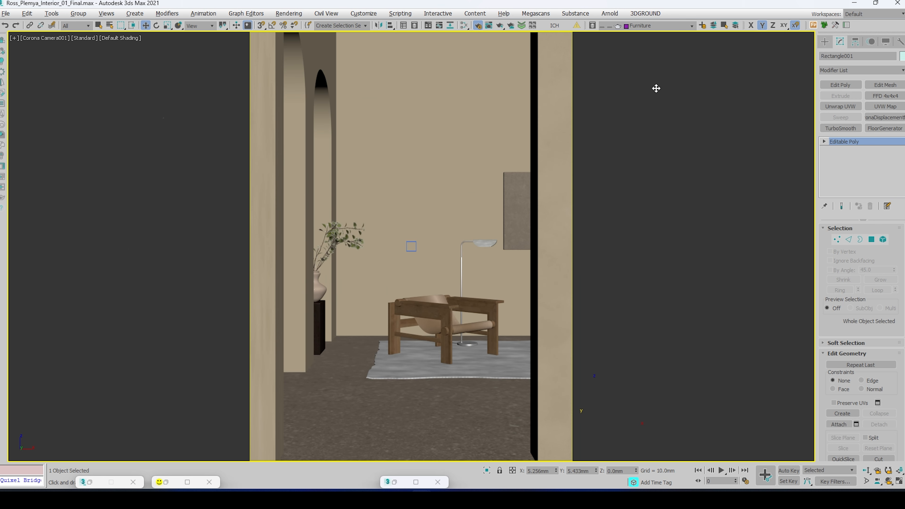
pyautogui.click(883, 109)
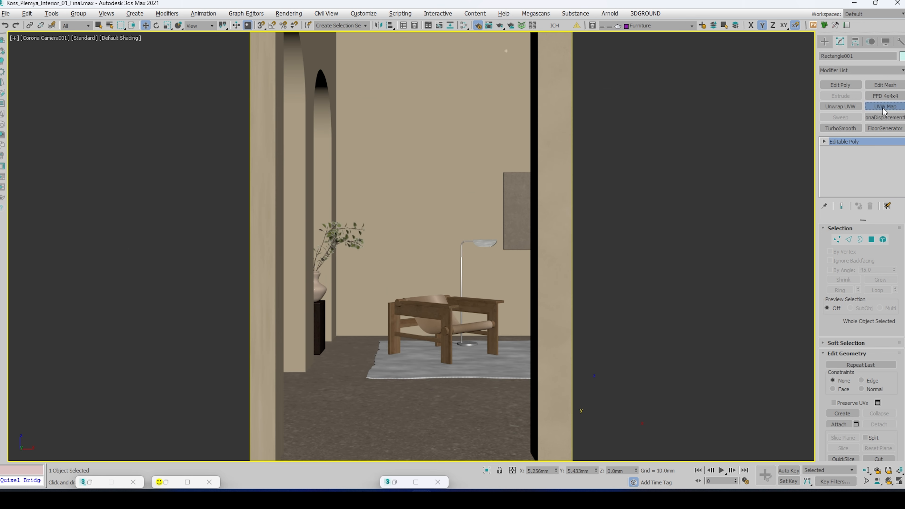
pyautogui.click(850, 282)
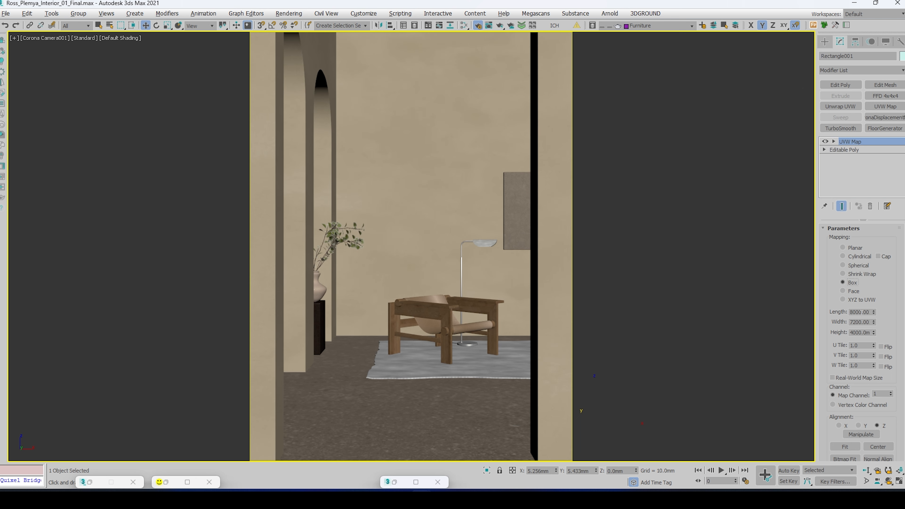
# Resize the walls' UVW Map box, setting its width and height to 4000 mm.
pyautogui.doubleClick(861, 313)
pyautogui.write('200')
pyautogui.write('00')
pyautogui.press('Tab')
pyautogui.write('4000')
pyautogui.press('Tab')
pyautogui.write('4000')
pyautogui.press('Return')
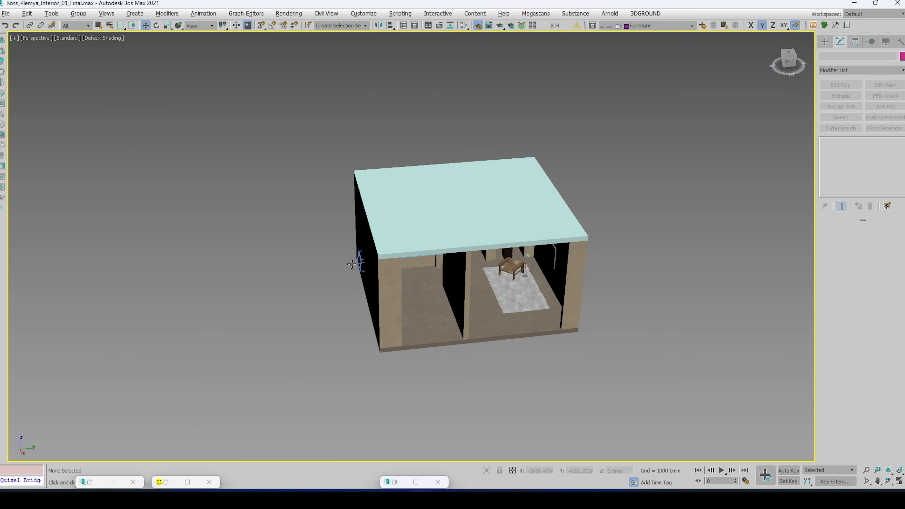
# Assign the wall material to the ceiling slab.
pyautogui.click(473, 219)
pyautogui.press('m')
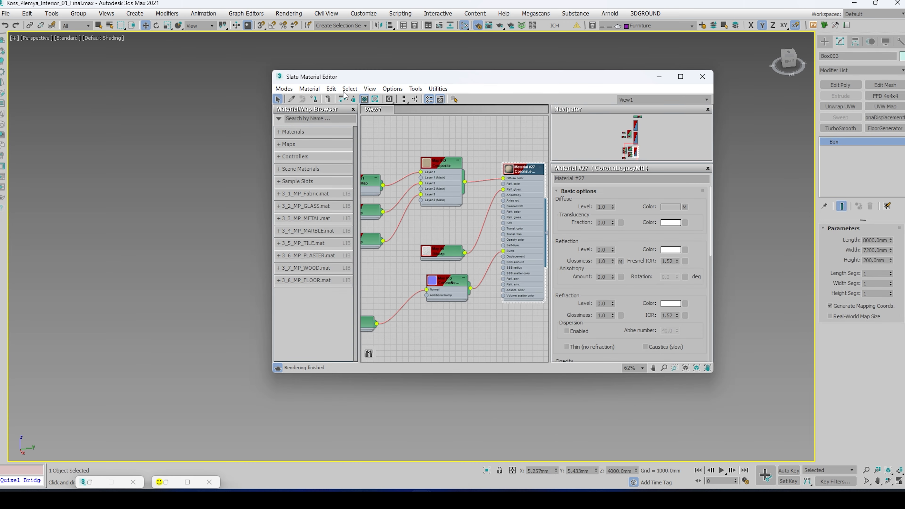
pyautogui.click(657, 77)
pyautogui.scroll(6, 476, 213)
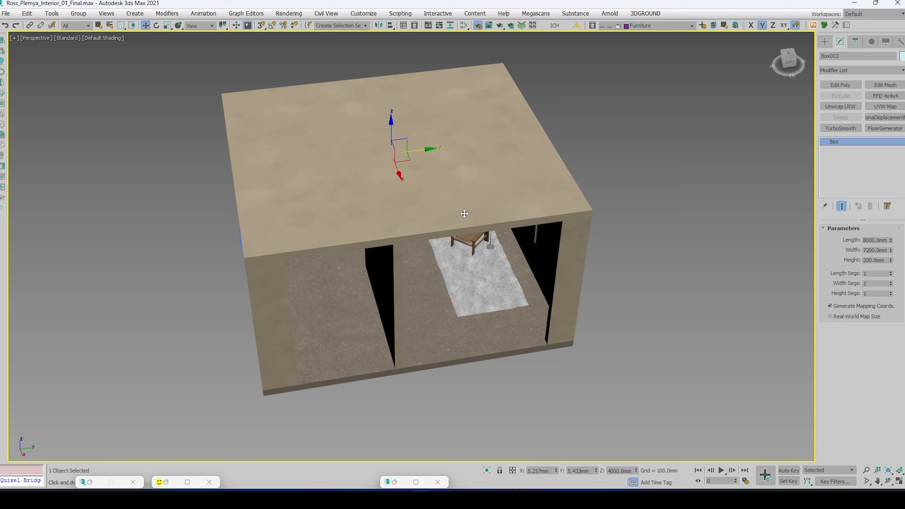
# Add a UVW Map modifier with Box mapping to the floor slab and set length, width and height to 4000 mm.
pyautogui.press('c')
pyautogui.click(885, 107)
pyautogui.click(855, 283)
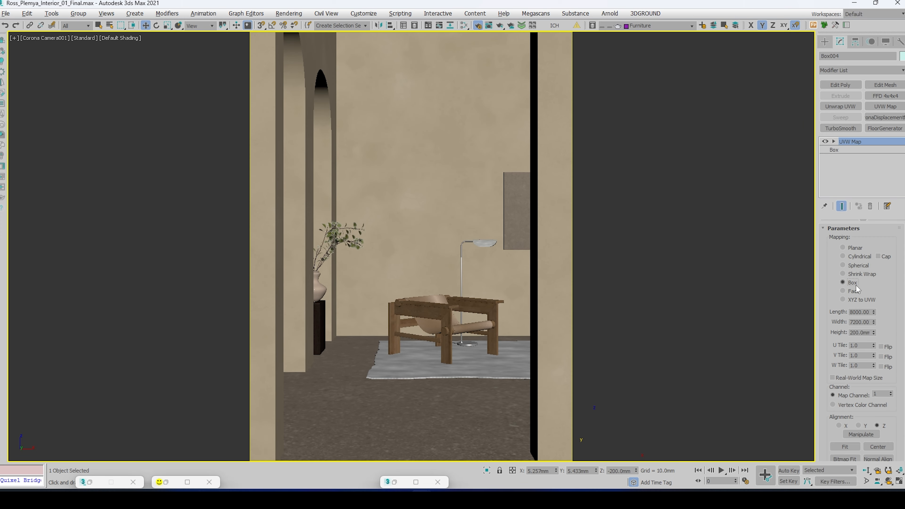
pyautogui.doubleClick(859, 313)
pyautogui.write('4000')
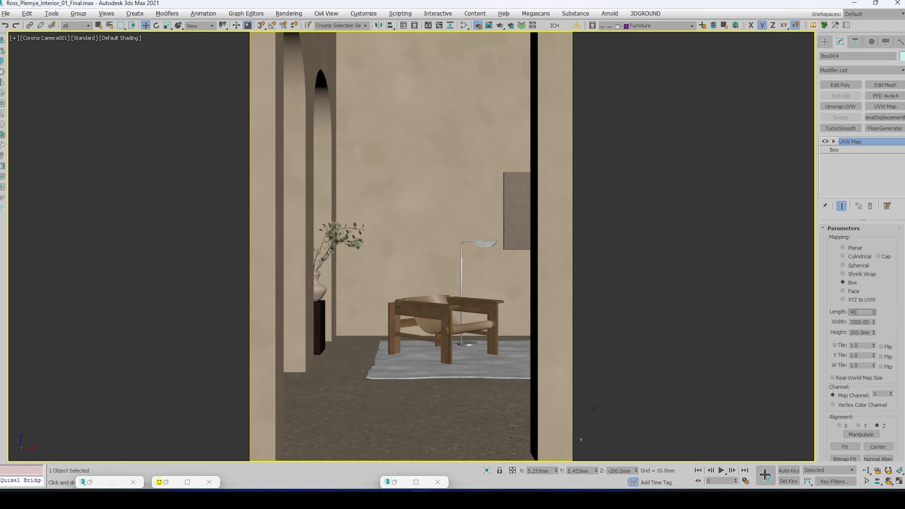
pyautogui.press('Tab')
pyautogui.write('4000')
pyautogui.press('Tab')
pyautogui.write('4000')
pyautogui.press('Return')
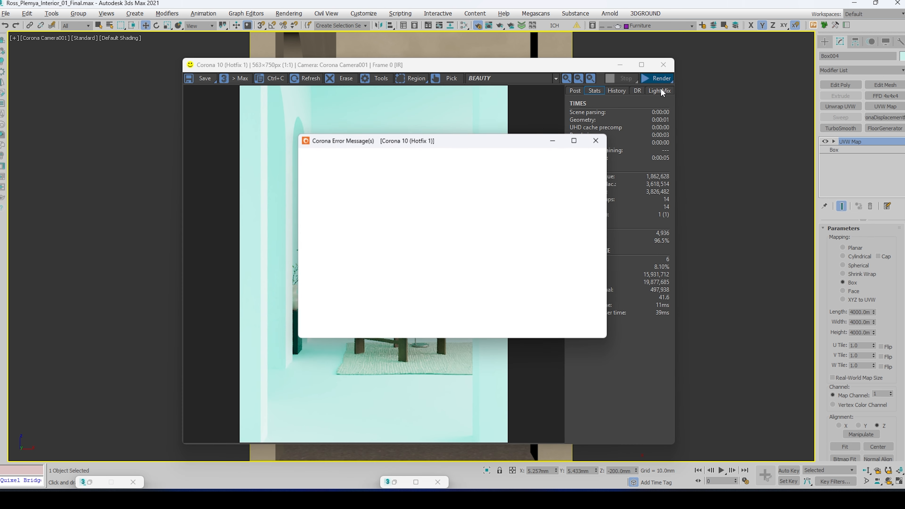
# Minimize the Corona error message window and examine the wall texture in the interactive render.
pyautogui.click(552, 143)
pyautogui.scroll(2, 511, 251)
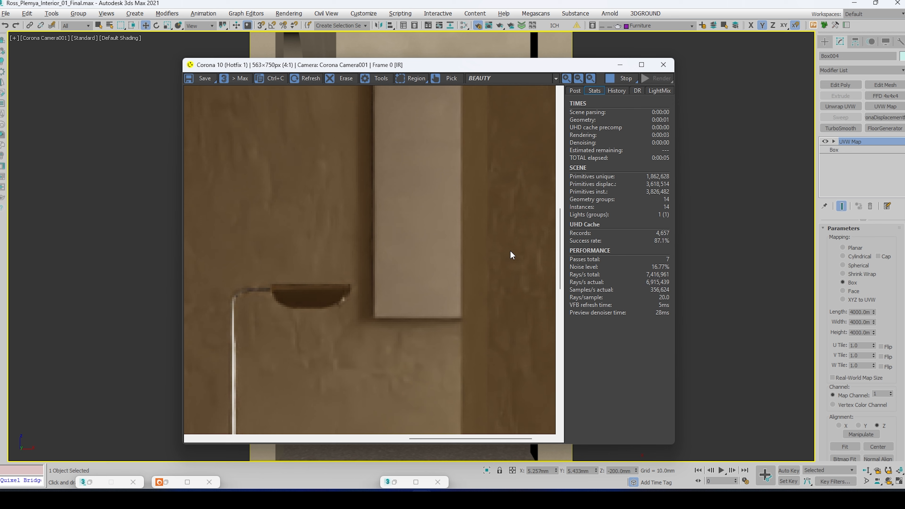
pyautogui.scroll(-2, 510, 251)
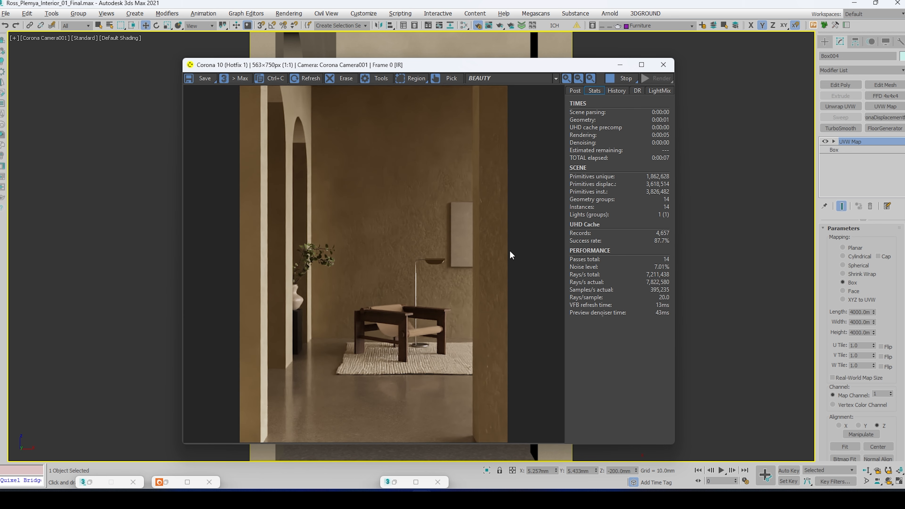
pyautogui.scroll(1, 411, 260)
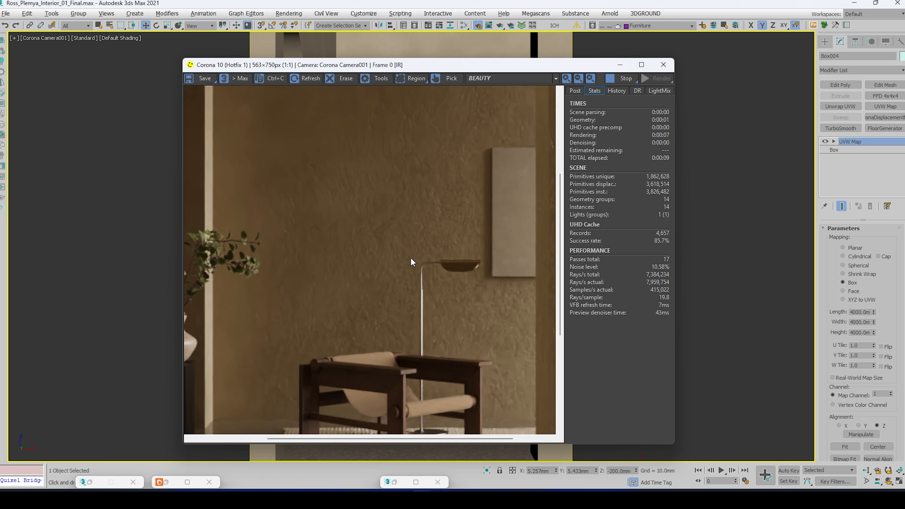
pyautogui.scroll(-1, 411, 259)
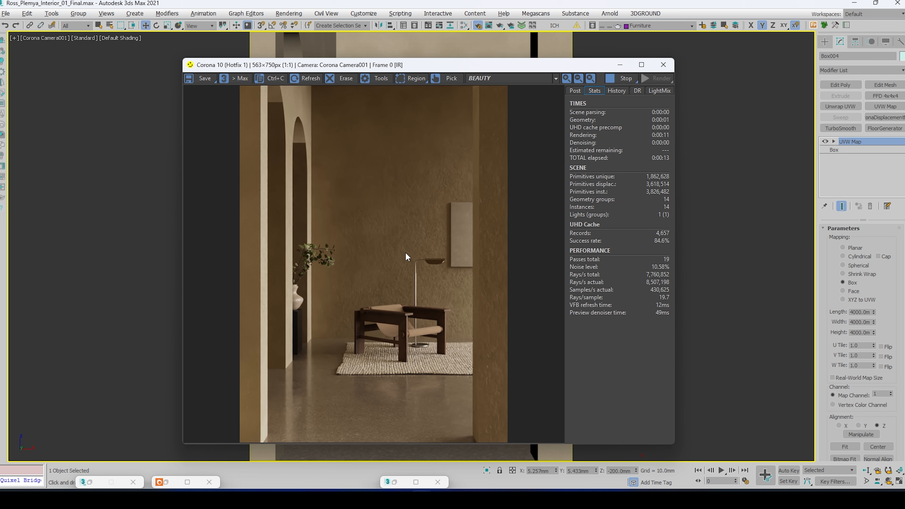
# Set the wall material's Bump map amount to 0.1.
pyautogui.press('m')
pyautogui.scroll(-5, 621, 290)
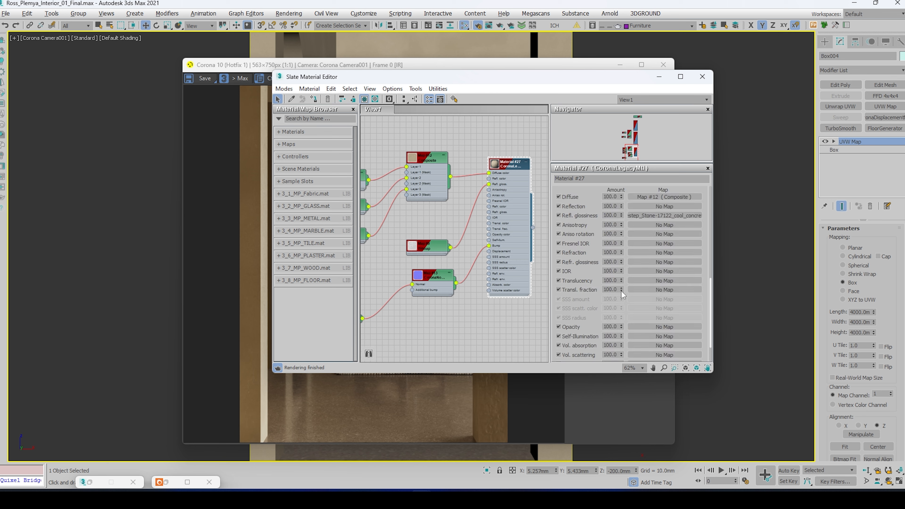
pyautogui.scroll(-2, 587, 187)
pyautogui.doubleClick(612, 325)
pyautogui.write('0.1')
pyautogui.press('Return')
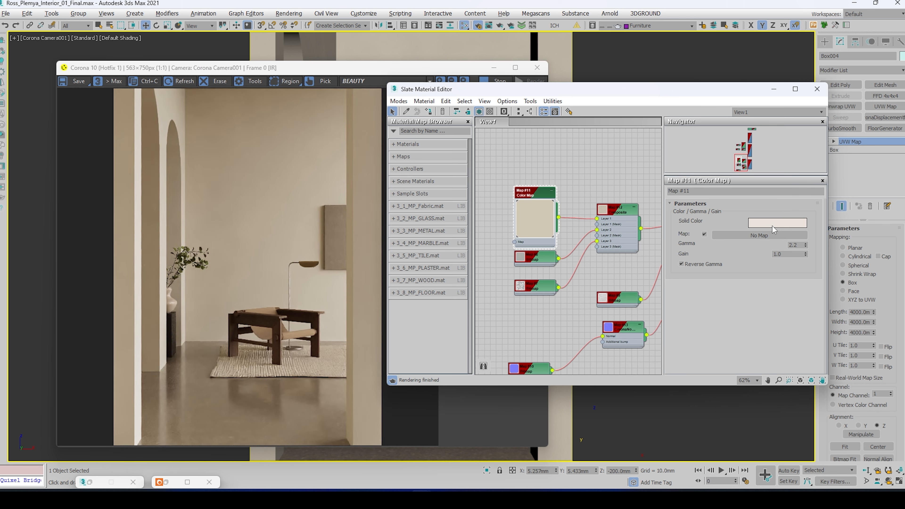
# Change the solid color of the wall's Color Map to a pale beige with saturation 0.079.
pyautogui.click(773, 223)
pyautogui.click(300, 105)
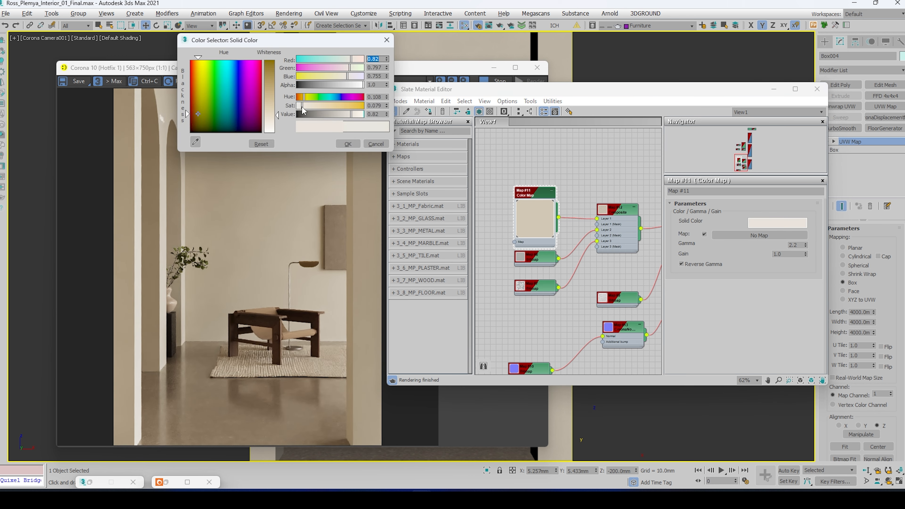
pyautogui.click(348, 144)
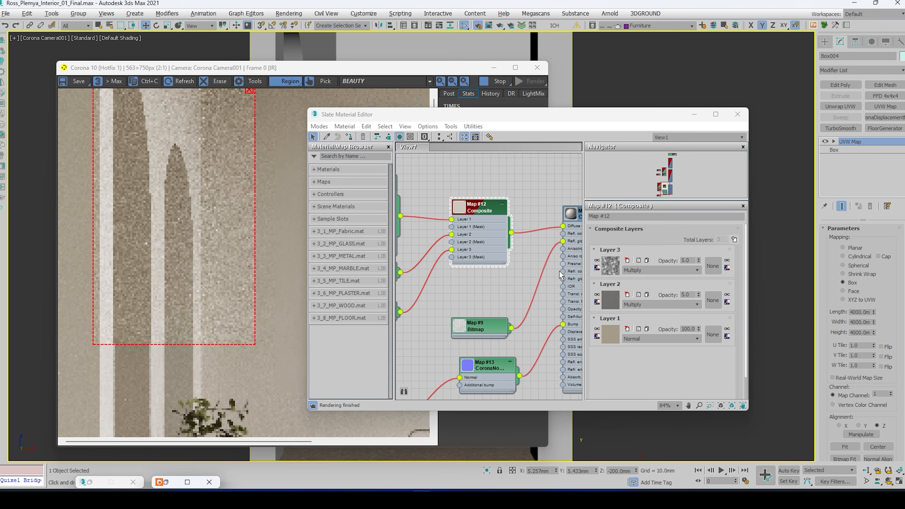
# Move the cool_concrete_P_BR glossiness bitmap node beneath the Composite's input bitmaps and collapse its preview.
pyautogui.scroll(3, 456, 307)
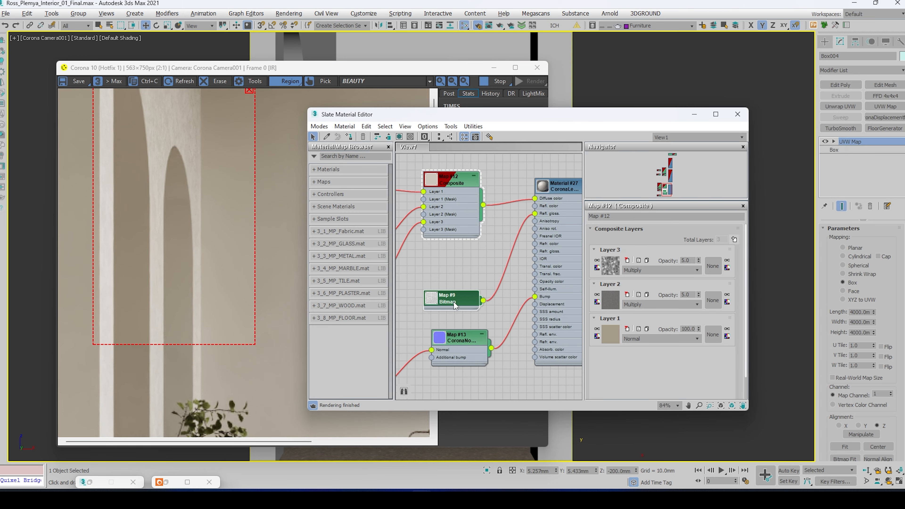
pyautogui.doubleClick(476, 303)
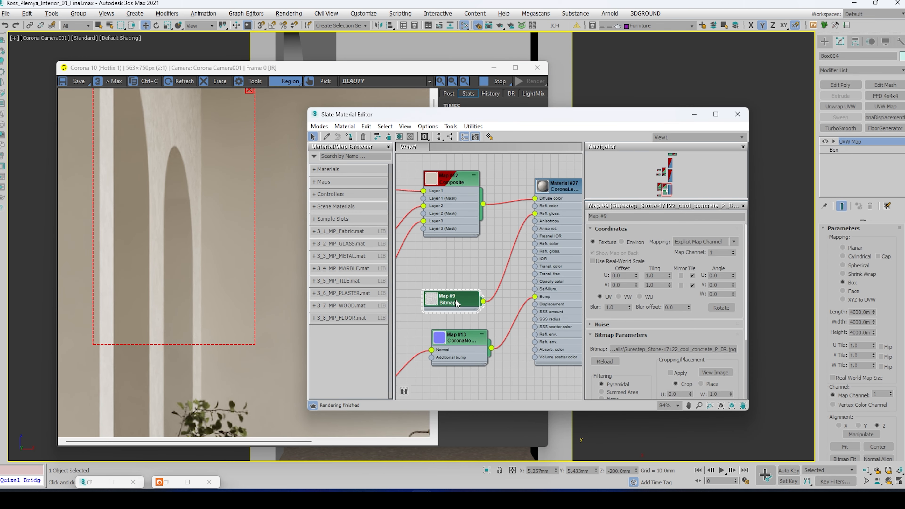
pyautogui.moveTo(457, 304); pyautogui.dragTo(457, 287)
pyautogui.scroll(-3, 642, 285)
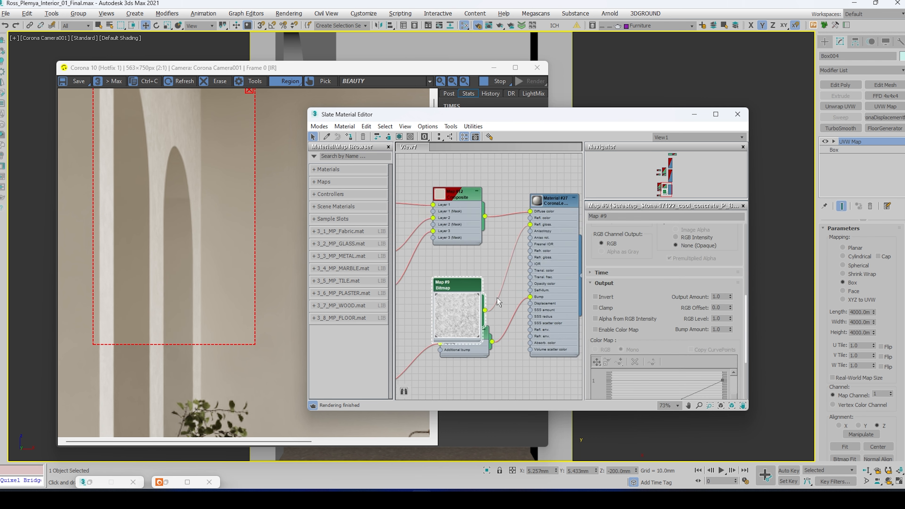
pyautogui.moveTo(498, 301); pyautogui.dragTo(545, 292, button='middle')
pyautogui.moveTo(512, 302); pyautogui.dragTo(413, 300)
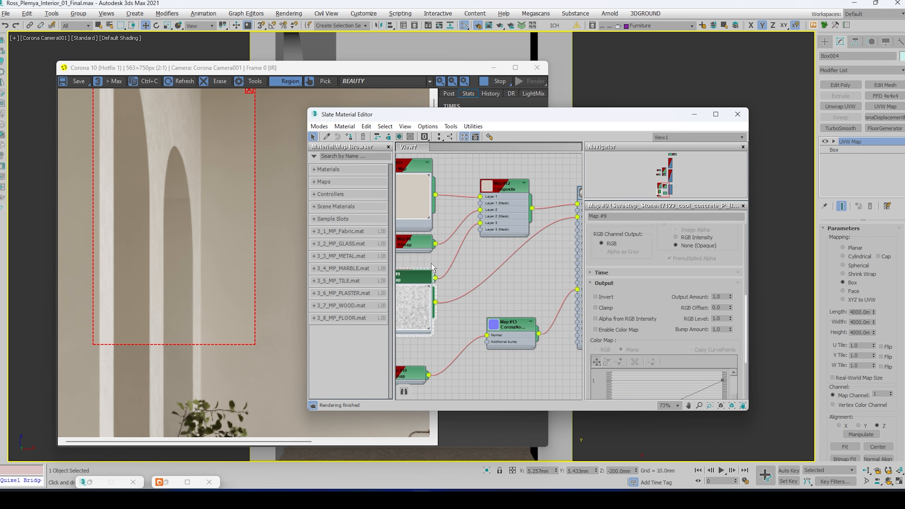
pyautogui.doubleClick(411, 307)
# Insert a Color Correction map between the cool_concrete_P_BR bitmap and the wall material's reflection glossiness.
pyautogui.rightClick(472, 282)
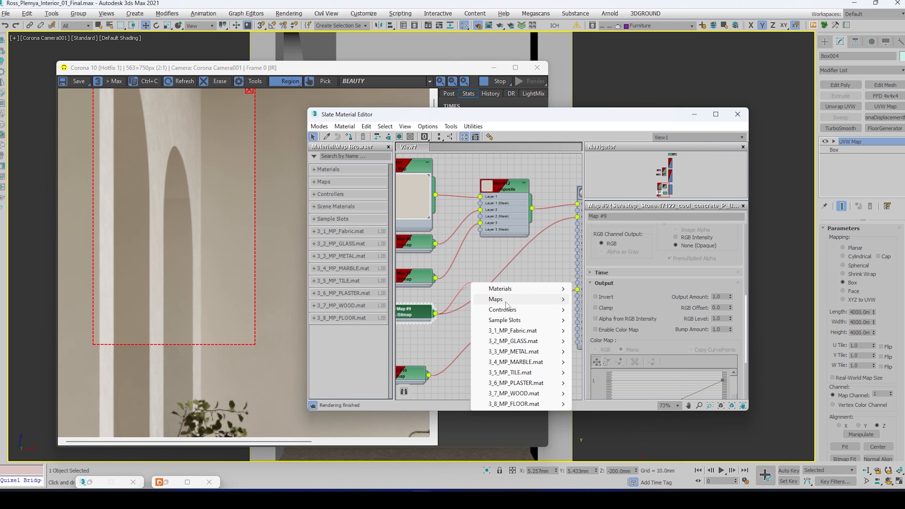
pyautogui.moveTo(509, 299)
pyautogui.moveTo(587, 313)
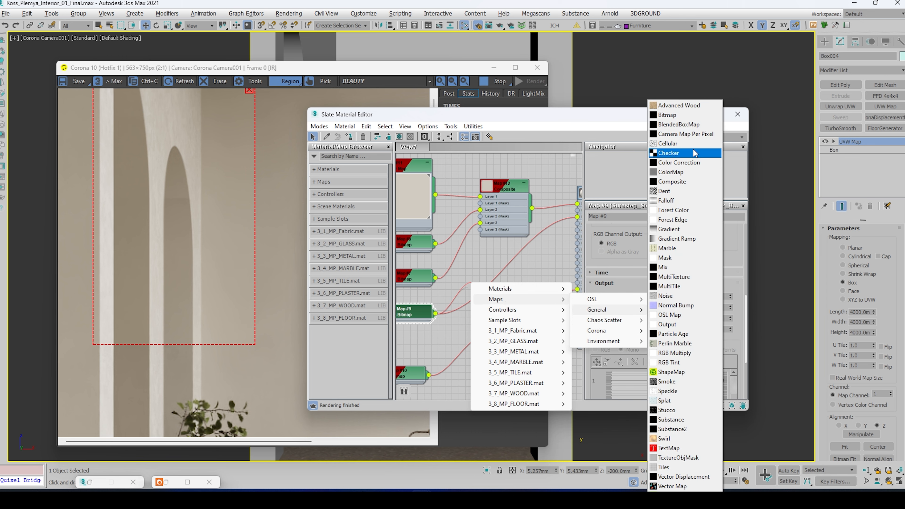
pyautogui.click(679, 162)
pyautogui.moveTo(498, 298); pyautogui.dragTo(530, 278)
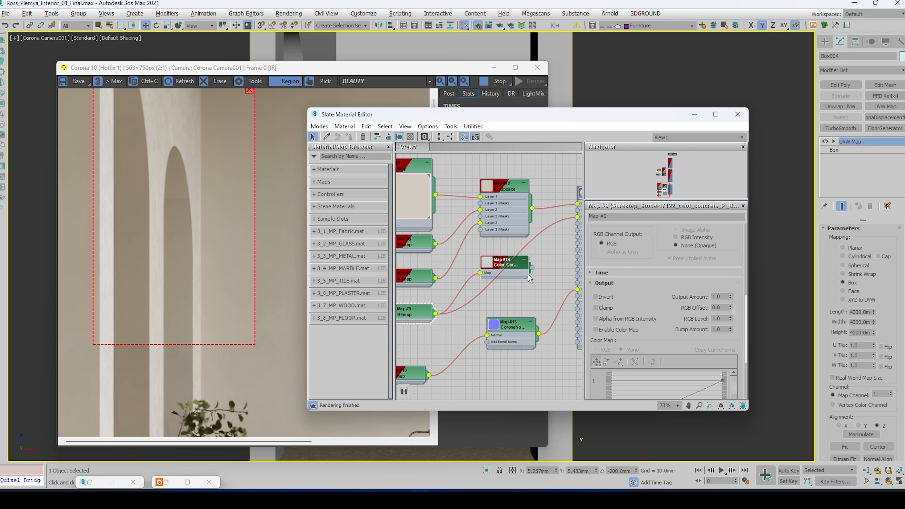
pyautogui.moveTo(529, 277); pyautogui.dragTo(490, 308, button='middle')
pyautogui.moveTo(489, 300); pyautogui.dragTo(534, 251)
pyautogui.click(498, 287)
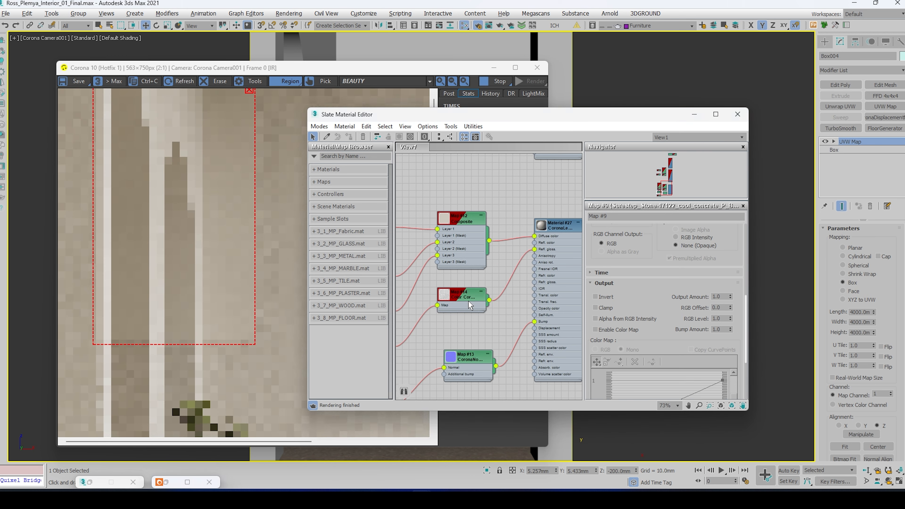
# Switch the Color Correction map's lightness to Advanced and set its RGB gamma to 0.8.
pyautogui.doubleClick(463, 294)
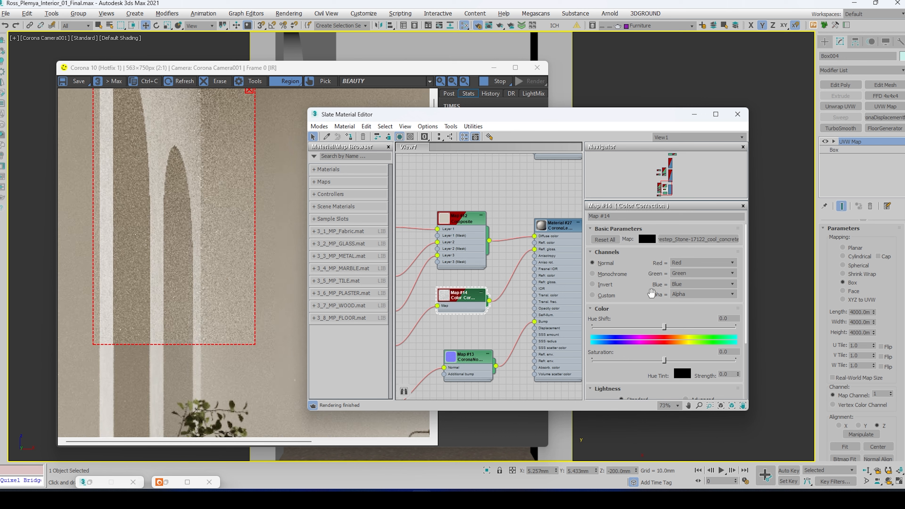
pyautogui.click(686, 313)
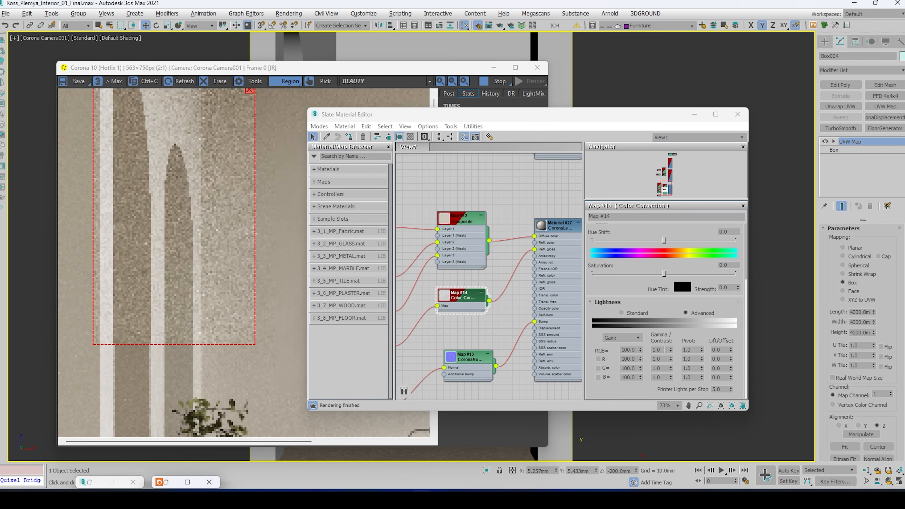
pyautogui.press('Return')
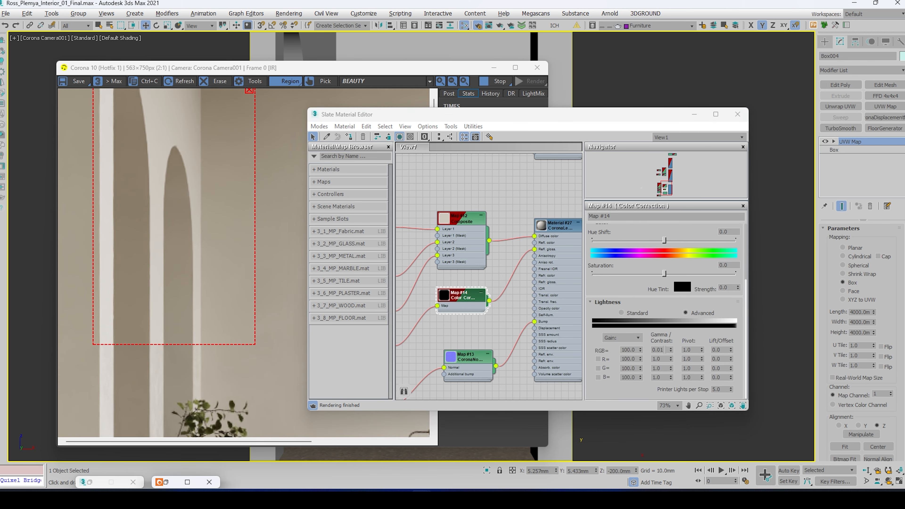
pyautogui.click(662, 349)
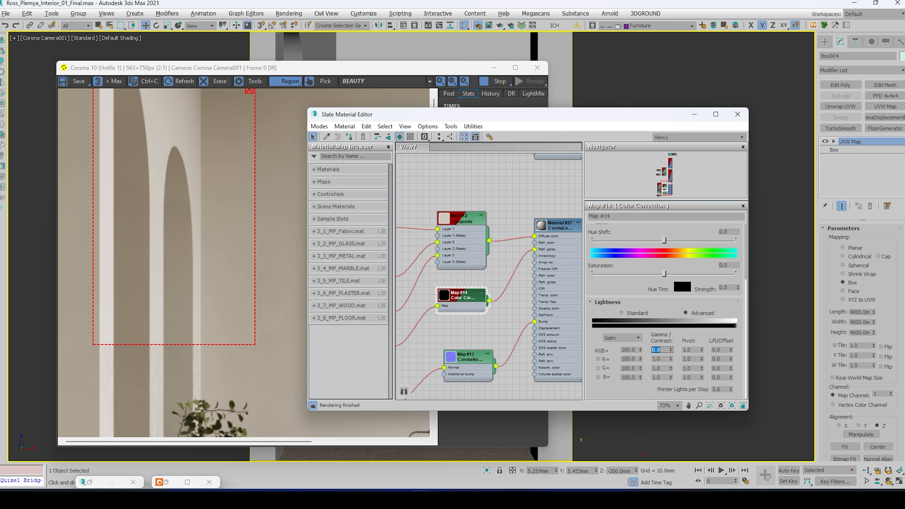
pyautogui.press('Return')
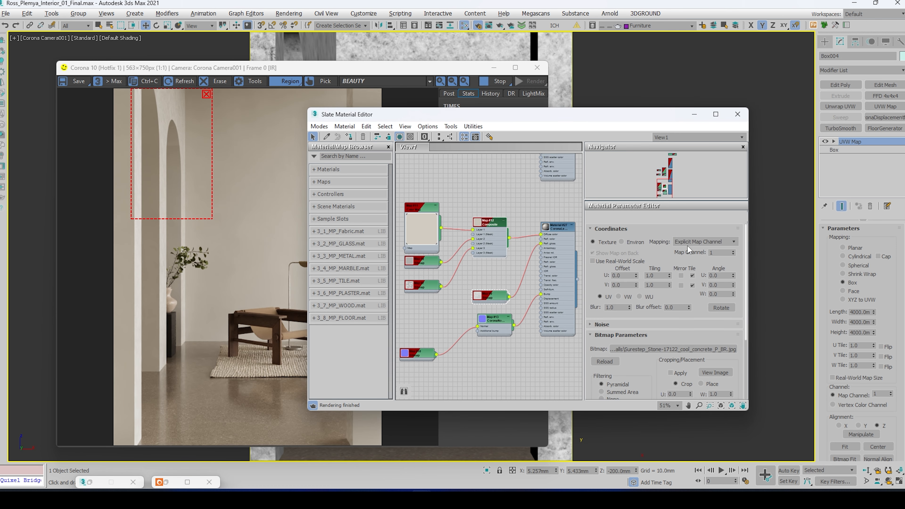
# Set the opacity of Layer 3 and Layer 2 in the wall's Composite map to 5.
pyautogui.doubleClick(504, 246)
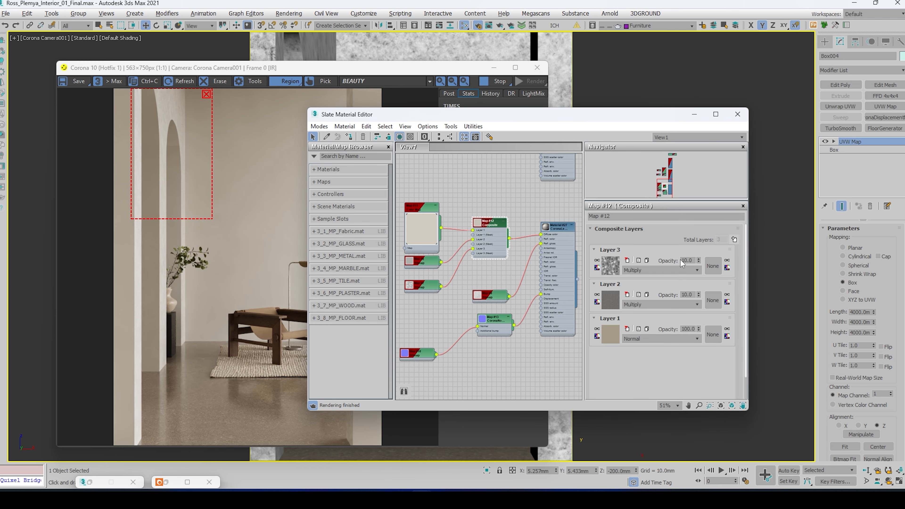
pyautogui.doubleClick(687, 261)
pyautogui.write('5')
pyautogui.doubleClick(687, 295)
pyautogui.write('5')
pyautogui.press('Return')
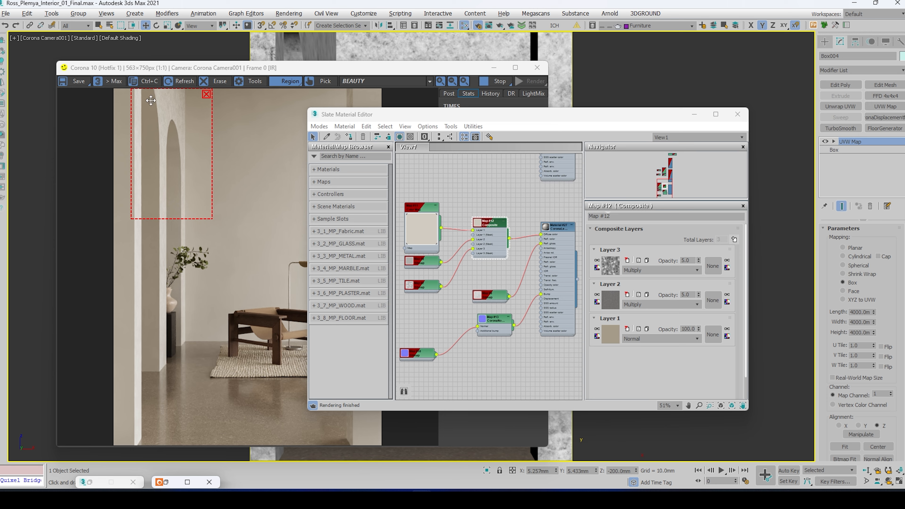
# Examine the arches and wall surface closely in the interactive render region.
pyautogui.scroll(1, 150, 100)
pyautogui.scroll(1, 153, 101)
pyautogui.scroll(-1, 157, 103)
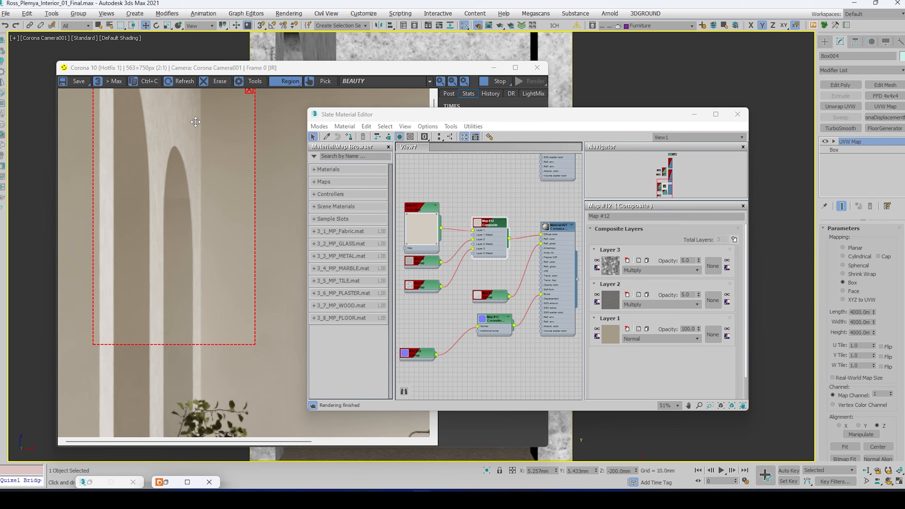
pyautogui.moveTo(486, 246); pyautogui.dragTo(561, 215, button='middle')
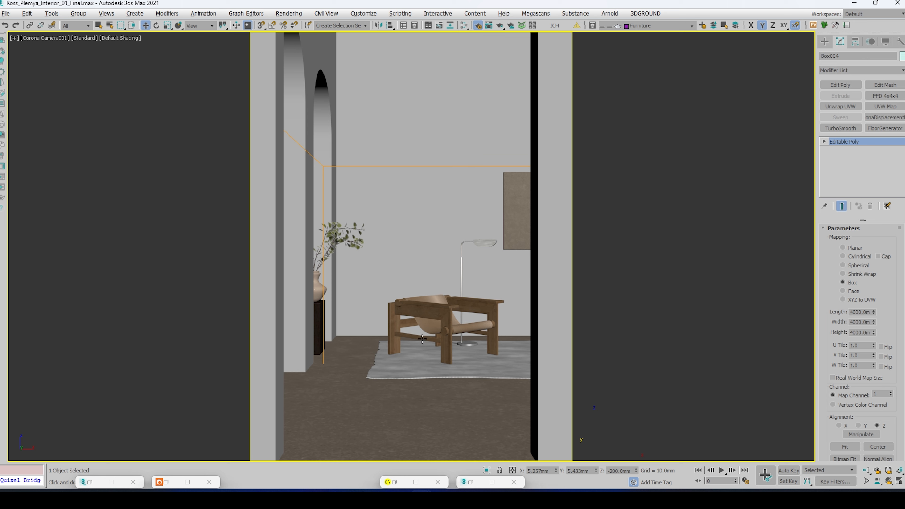
# Shift the rug, armchair and floor lamp slightly along X toward the arches.
pyautogui.click(572, 354)
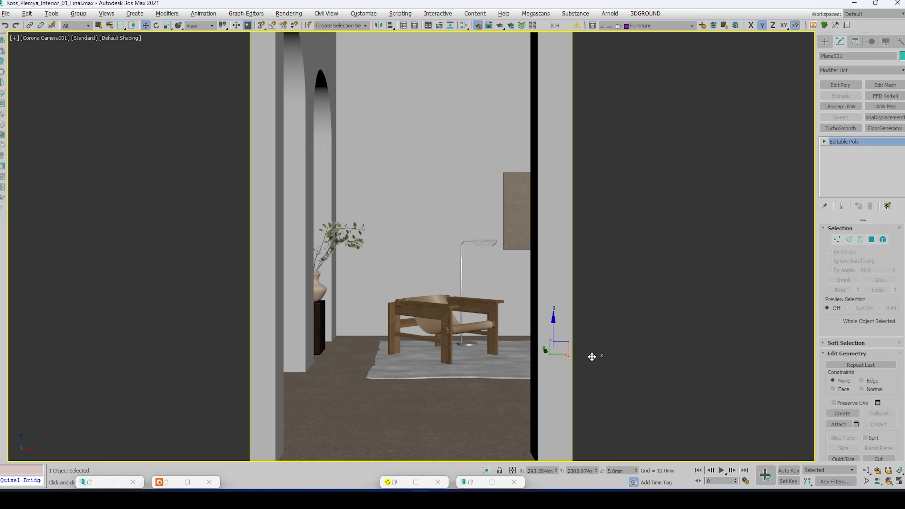
pyautogui.moveTo(592, 357); pyautogui.dragTo(569, 359)
pyautogui.click(434, 321)
pyautogui.moveTo(474, 354); pyautogui.dragTo(457, 354)
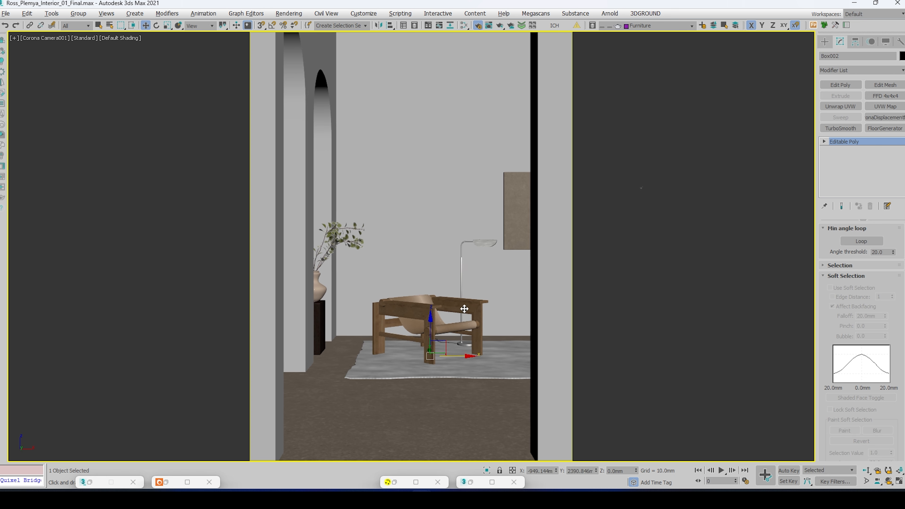
pyautogui.click(481, 244)
pyautogui.moveTo(500, 274); pyautogui.dragTo(488, 275)
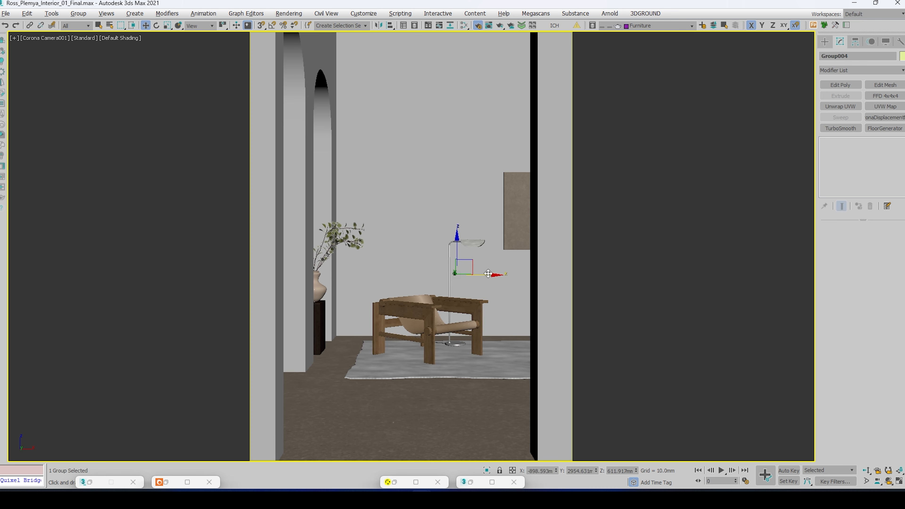
# Shift the wall painting about 36 mm along X and about 18 mm along Y.
pyautogui.hotkey('alt', 'w')
pyautogui.rightClick(557, 166)
pyautogui.hotkey('alt', 'w')
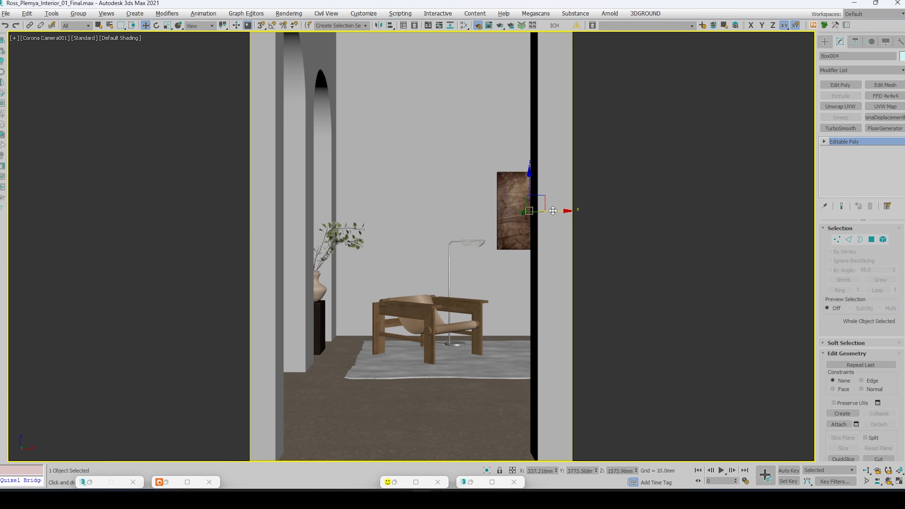
pyautogui.moveTo(552, 210); pyautogui.dragTo(554, 210)
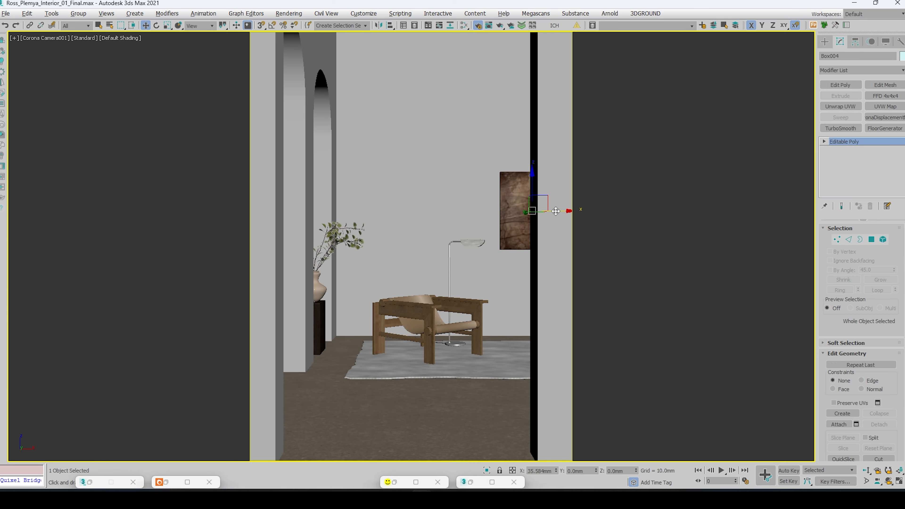
pyautogui.hotkey('alt', 'w')
pyautogui.rightClick(321, 142)
pyautogui.hotkey('alt', 'w')
pyautogui.scroll(8, 406, 67)
pyautogui.moveTo(588, 125); pyautogui.dragTo(590, 117)
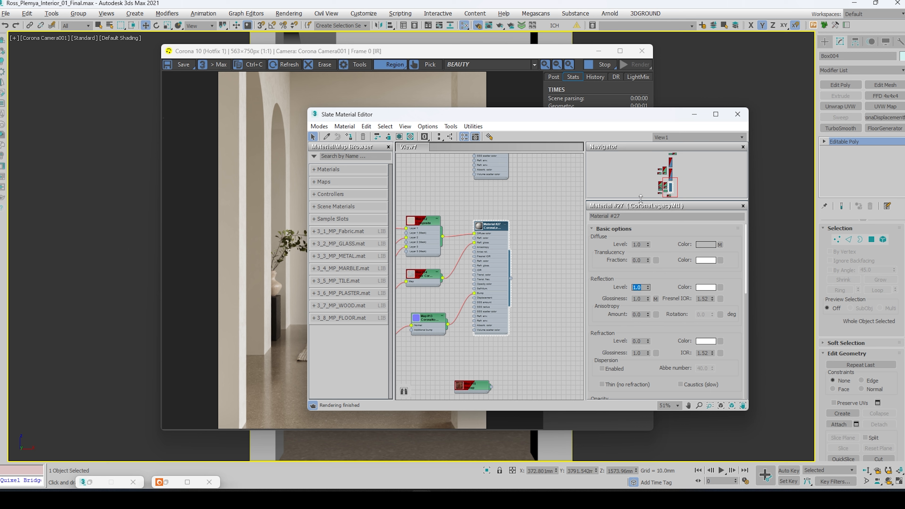
# Set the reflection level of Material #27 to 0.
pyautogui.write('0')
pyautogui.press('Return')
pyautogui.press('Return')
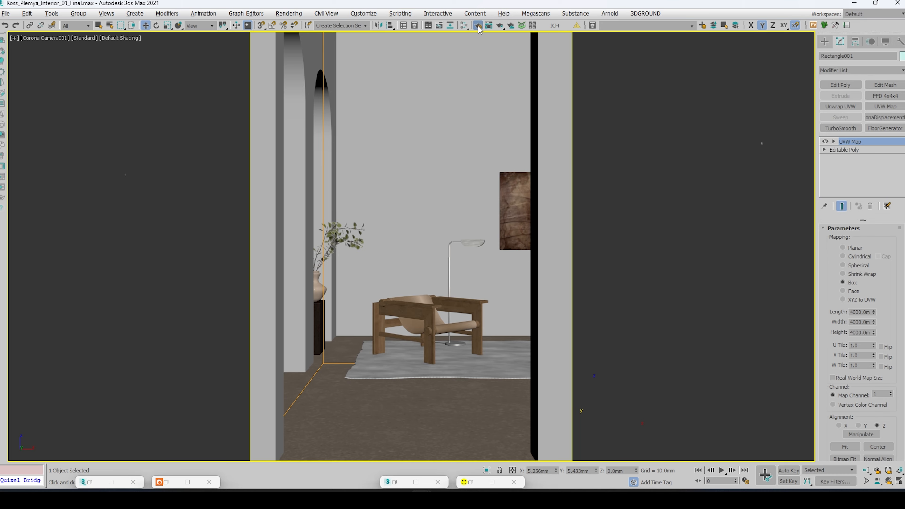
# Set the render's noise level limit to 3.0 % and the denoising mode to Corona High Quality in the render setup.
pyautogui.click(478, 25)
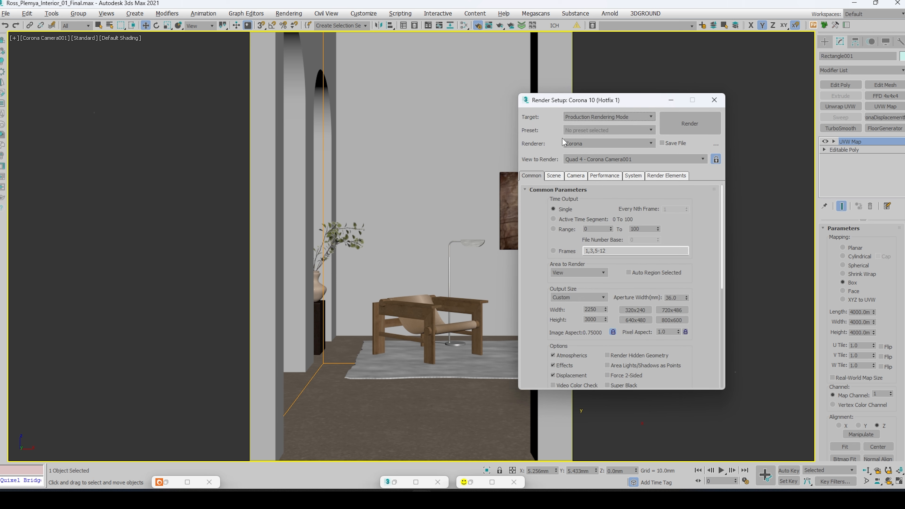
pyautogui.moveTo(571, 103); pyautogui.dragTo(447, 121)
pyautogui.click(429, 192)
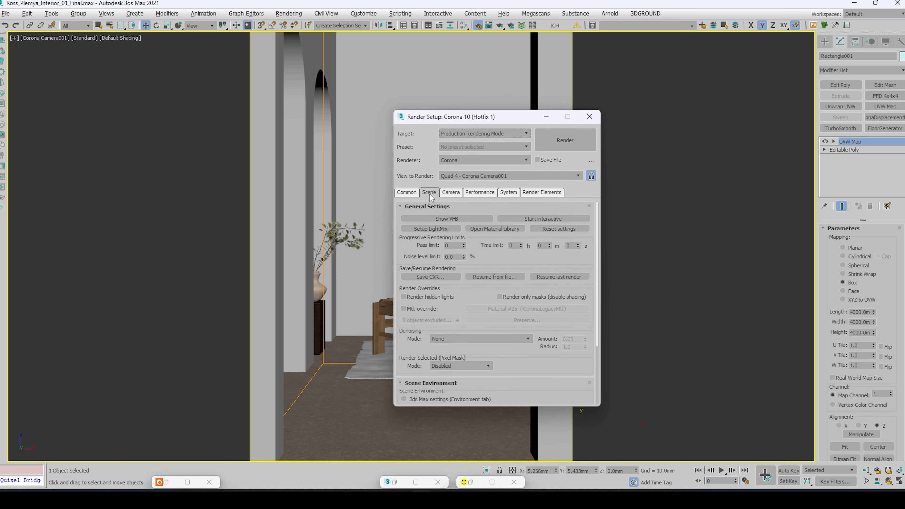
pyautogui.doubleClick(456, 257)
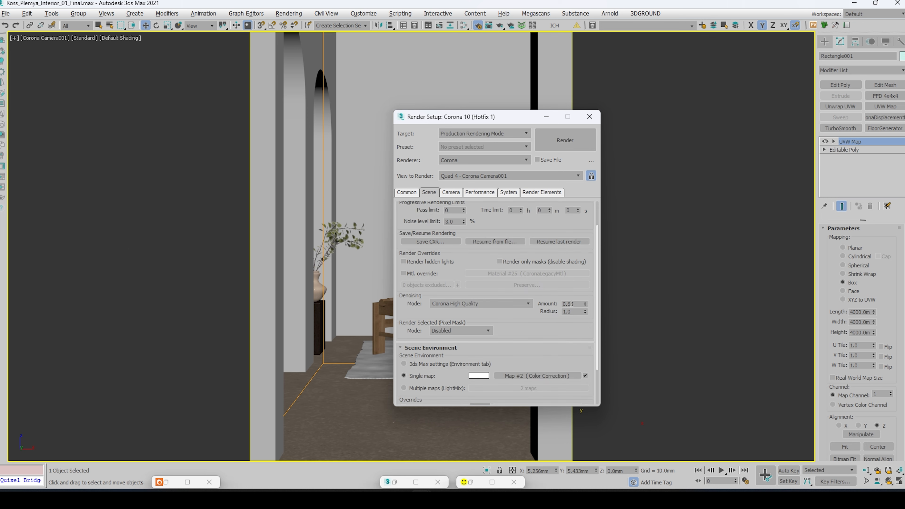
# Adjust the Corona High Quality denoising amount and start the interactive render.
pyautogui.click(571, 304)
pyautogui.press('BackSpace')
pyautogui.write('7')
pyautogui.press('Return')
pyautogui.click(413, 304)
pyautogui.click(547, 143)
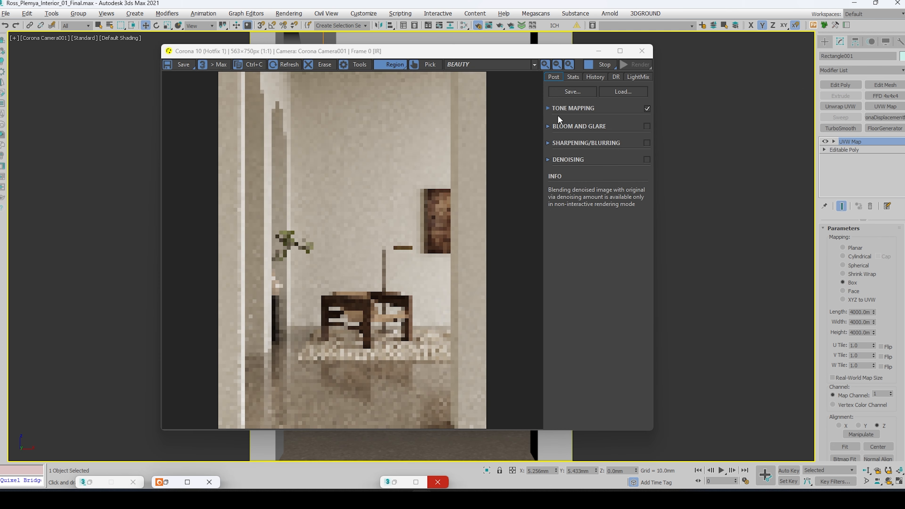
# Add Filmic Mapping to the frame buffer's tone mapping and set its Rich Shadows to 0.5.
pyautogui.click(550, 108)
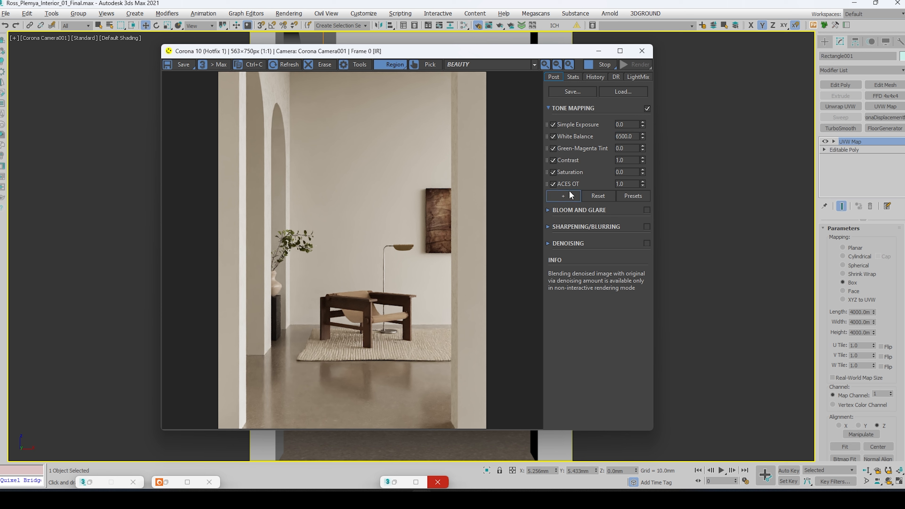
pyautogui.click(563, 197)
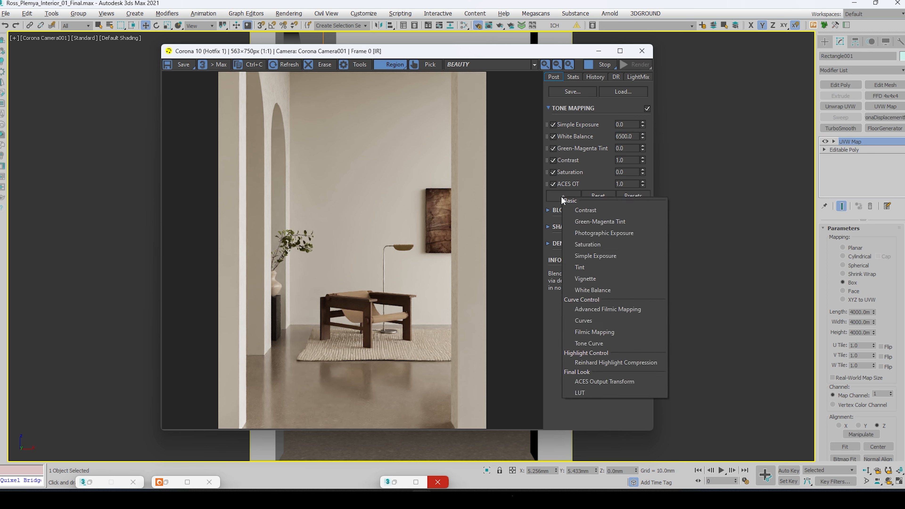
pyautogui.click(595, 331)
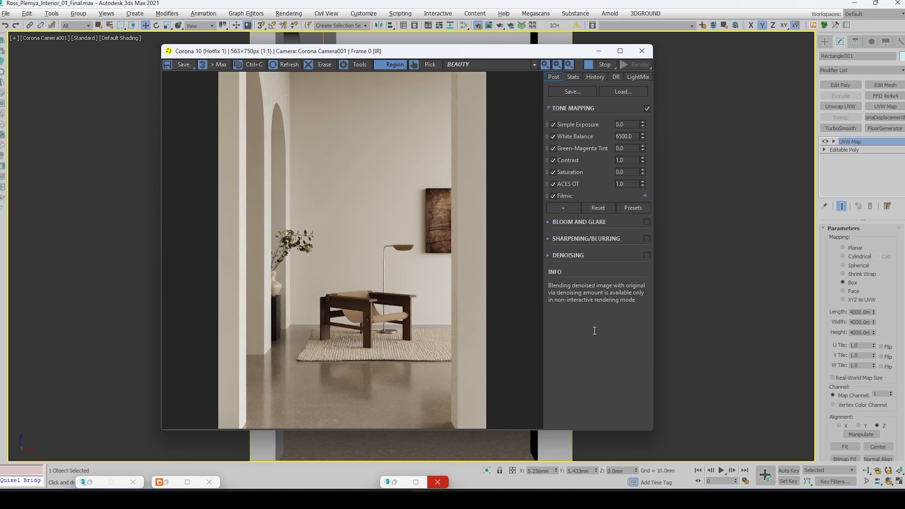
pyautogui.click(645, 195)
pyautogui.click(643, 206)
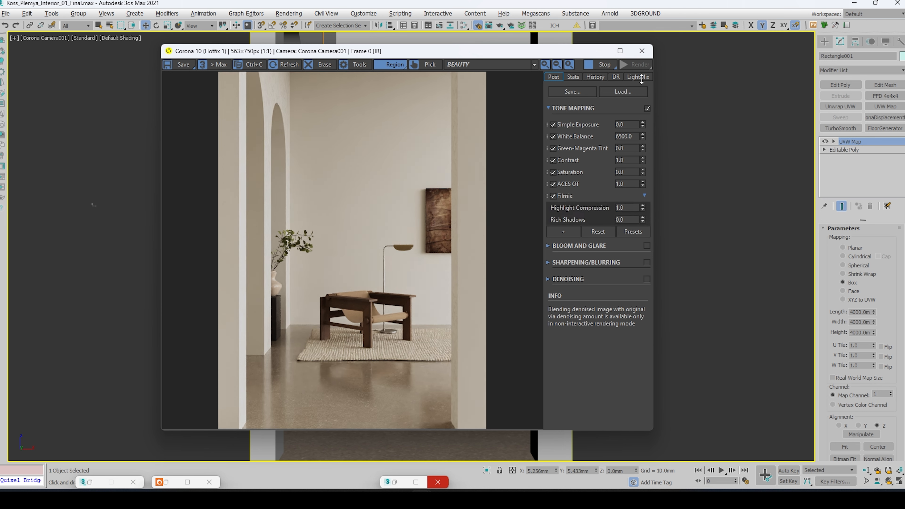
pyautogui.click(637, 220)
pyautogui.write('0.5')
pyautogui.press('Return')
# Add a LUT operator to the tone mapping with the GroundControl_Grunge preset at 0.2 opacity.
pyautogui.click(563, 231)
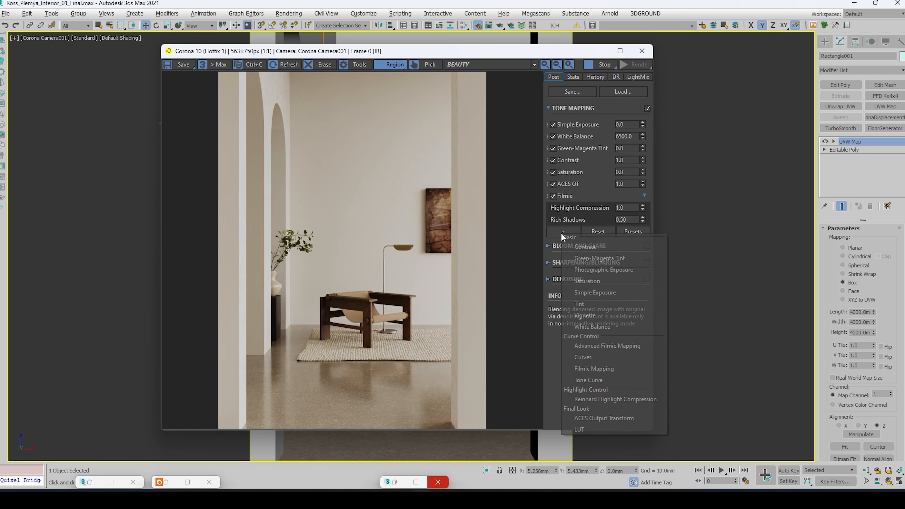
pyautogui.click(585, 357)
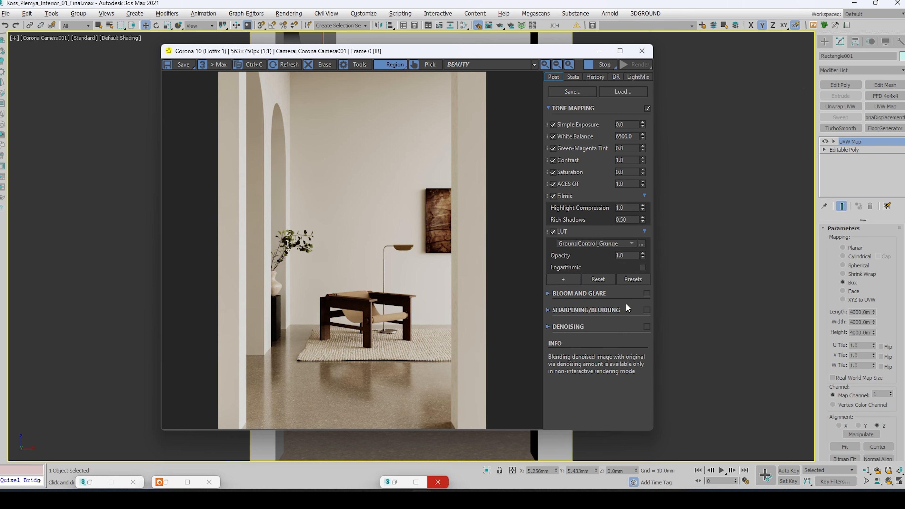
pyautogui.write('0.2')
pyautogui.press('Return')
# Set the Simple Exposure to -0.25 and start the final 2250×3000 px render.
pyautogui.moveTo(643, 124); pyautogui.dragTo(636, 154)
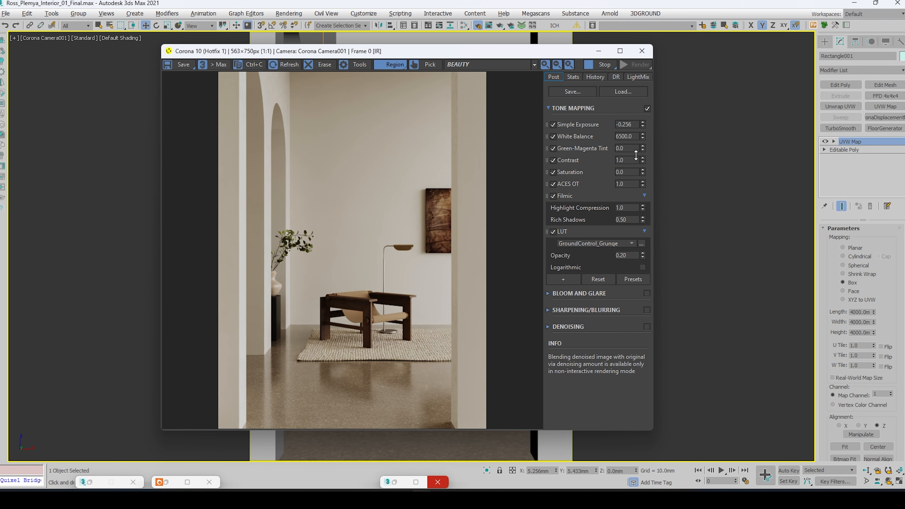
pyautogui.doubleClick(637, 124)
pyautogui.write('-0.25')
pyautogui.press('Return')
pyautogui.click(628, 64)
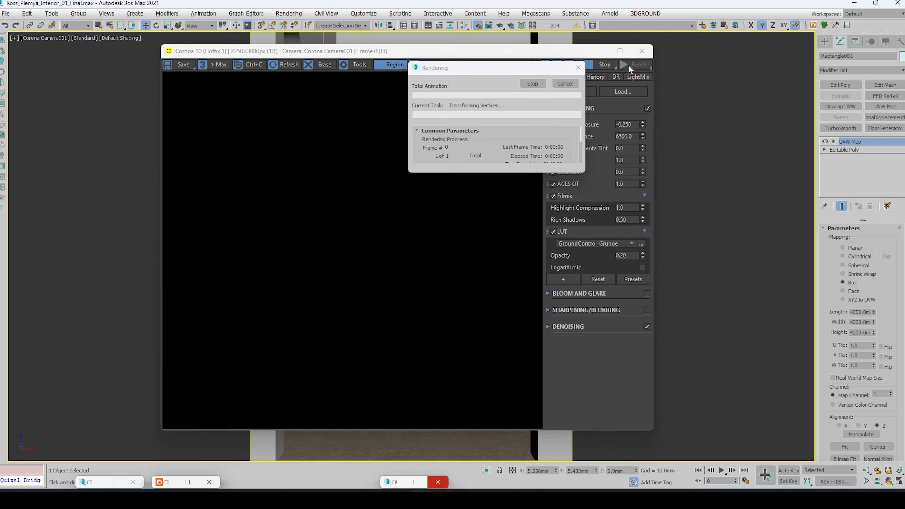